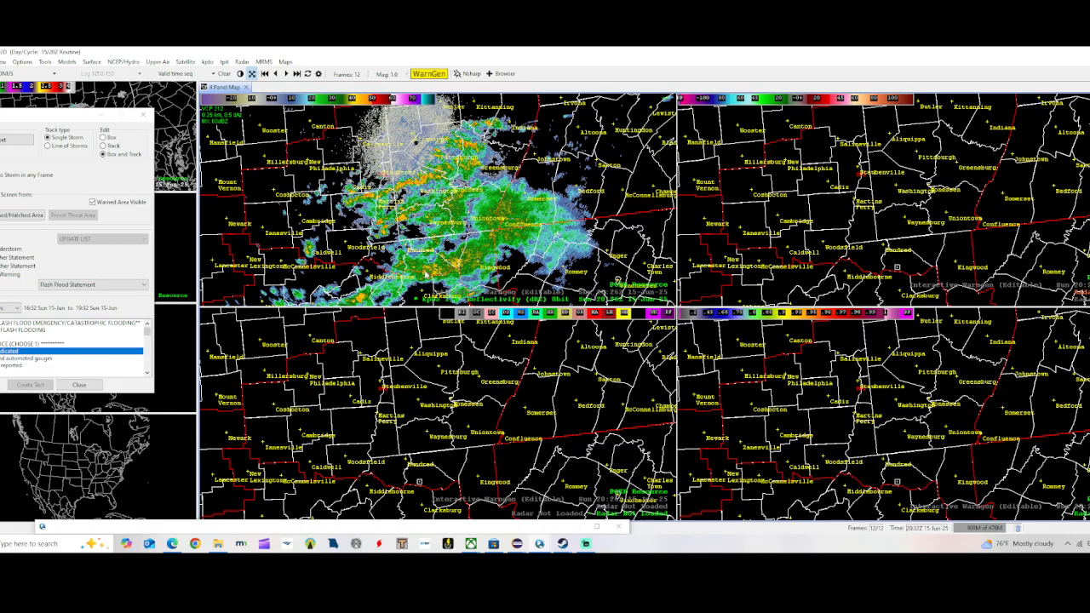
Place the storm marker between Mannington and Fairmont to generate the initial warning box
scroll(426, 272, "up", 3)
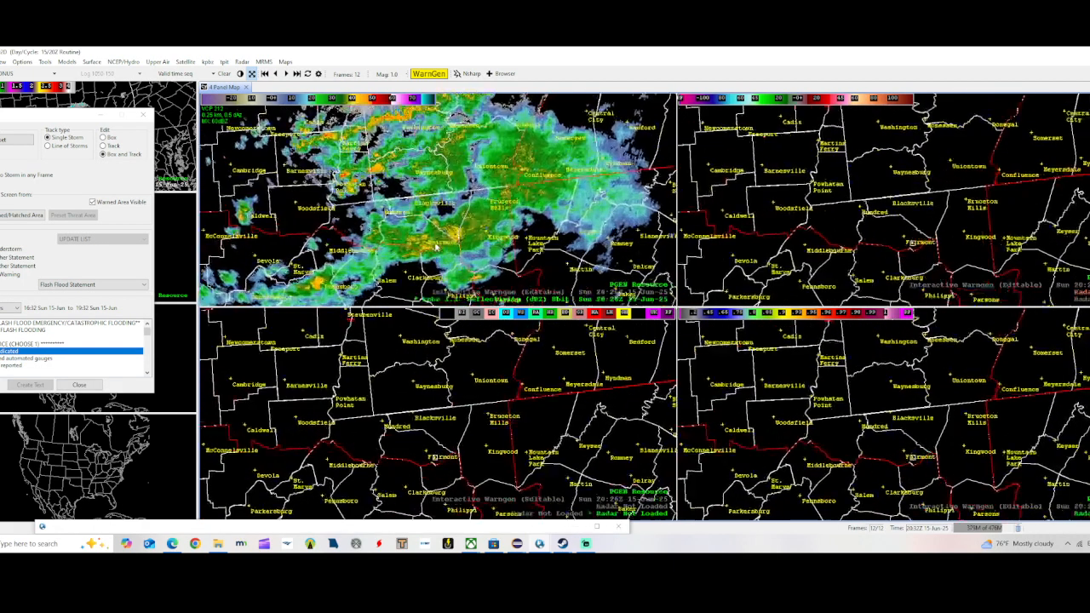
scroll(434, 245, "up", 4)
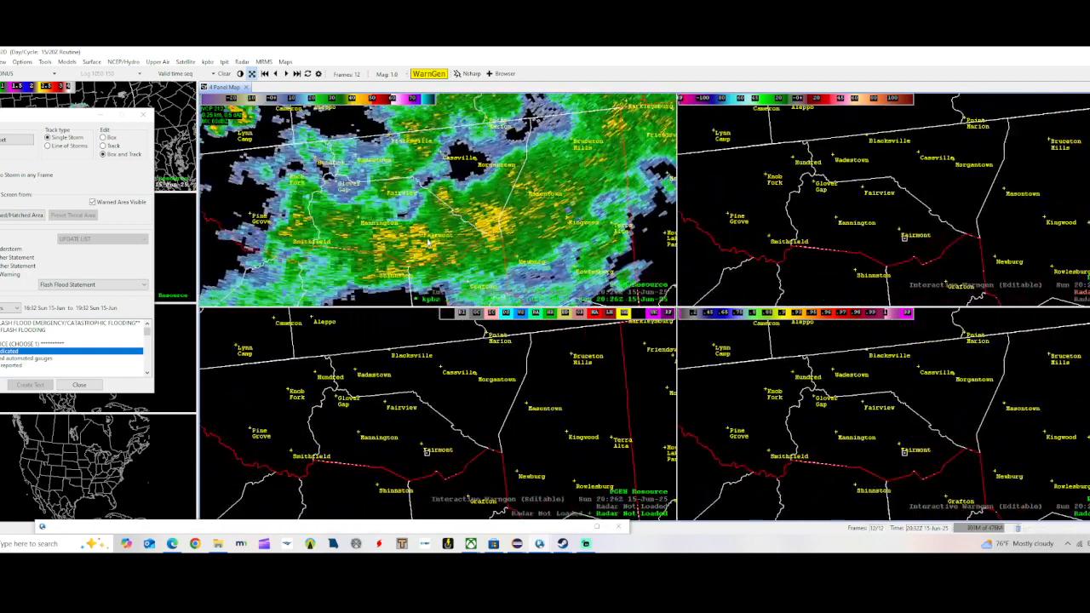
scroll(430, 244, "down", 3)
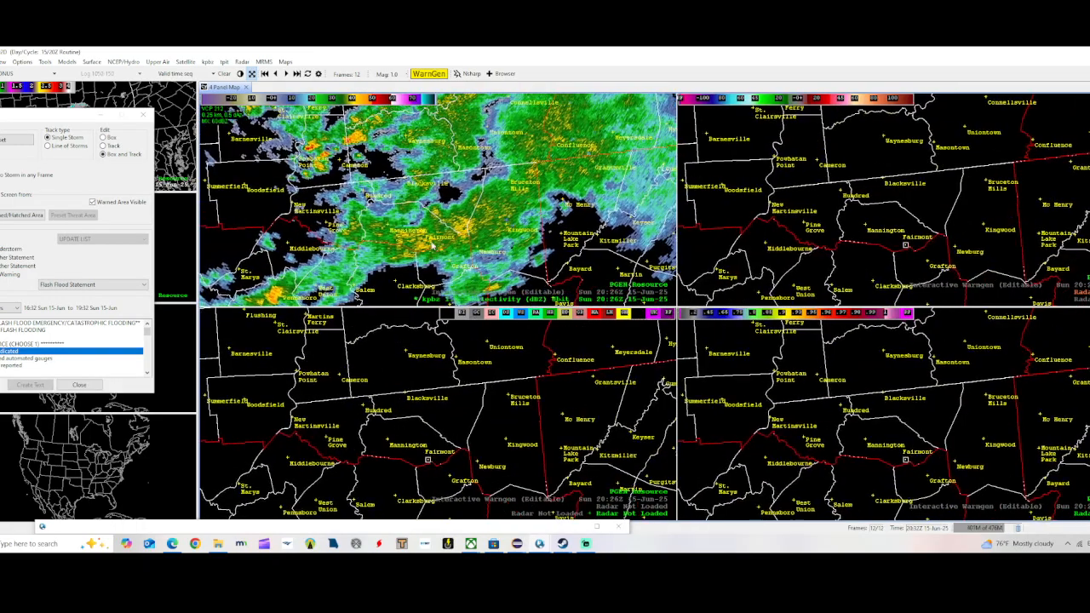
scroll(431, 244, "down", 3)
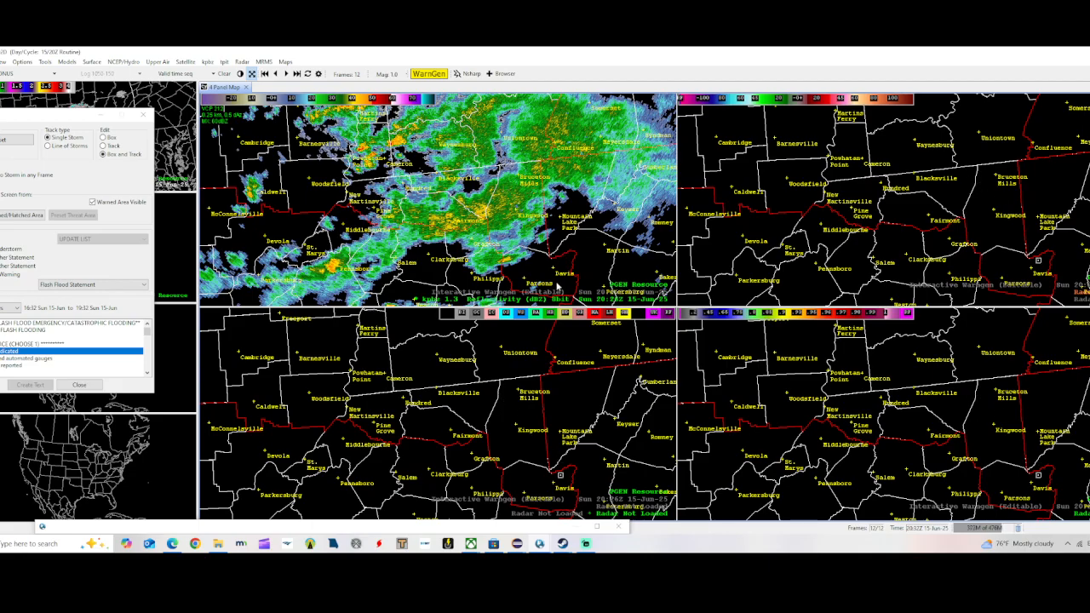
left_click(553, 294)
left_click_drag(514, 203, 498, 197)
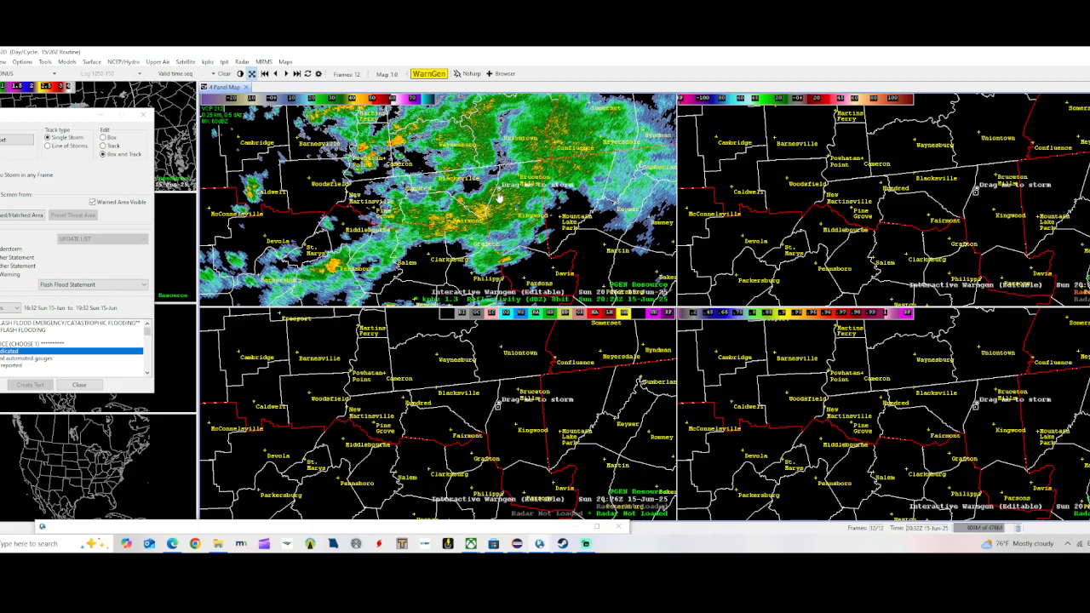
scroll(500, 197, "up", 2)
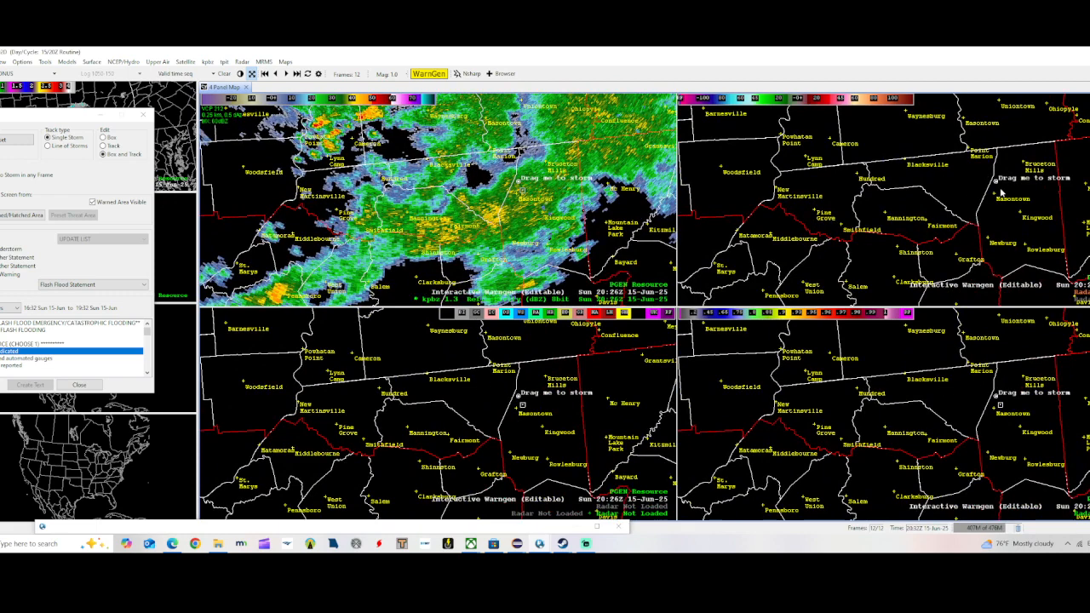
scroll(1002, 194, "up", 1)
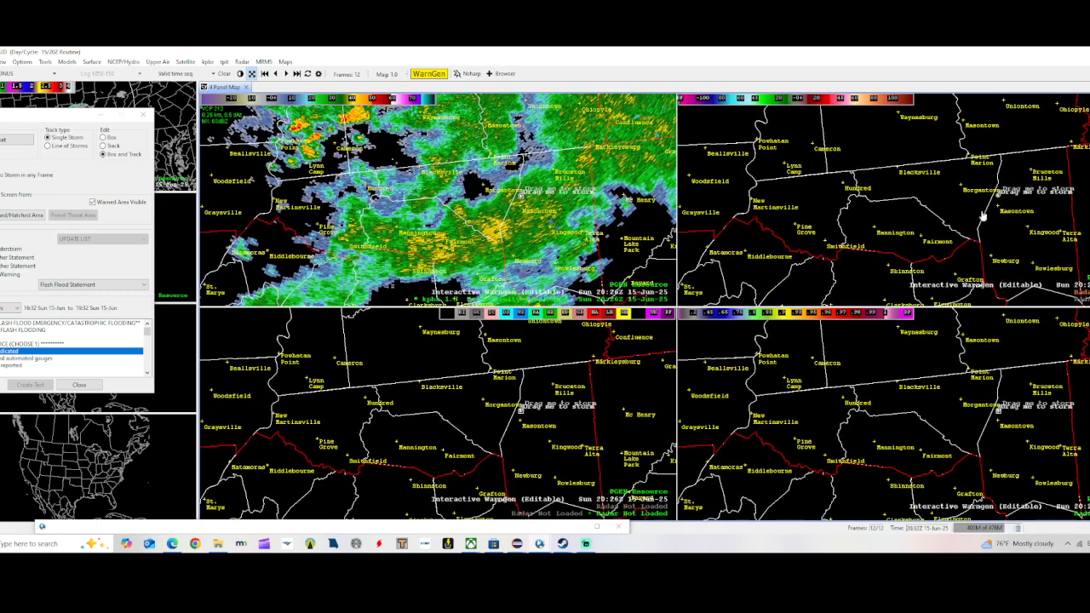
left_click_drag(984, 217, 922, 243)
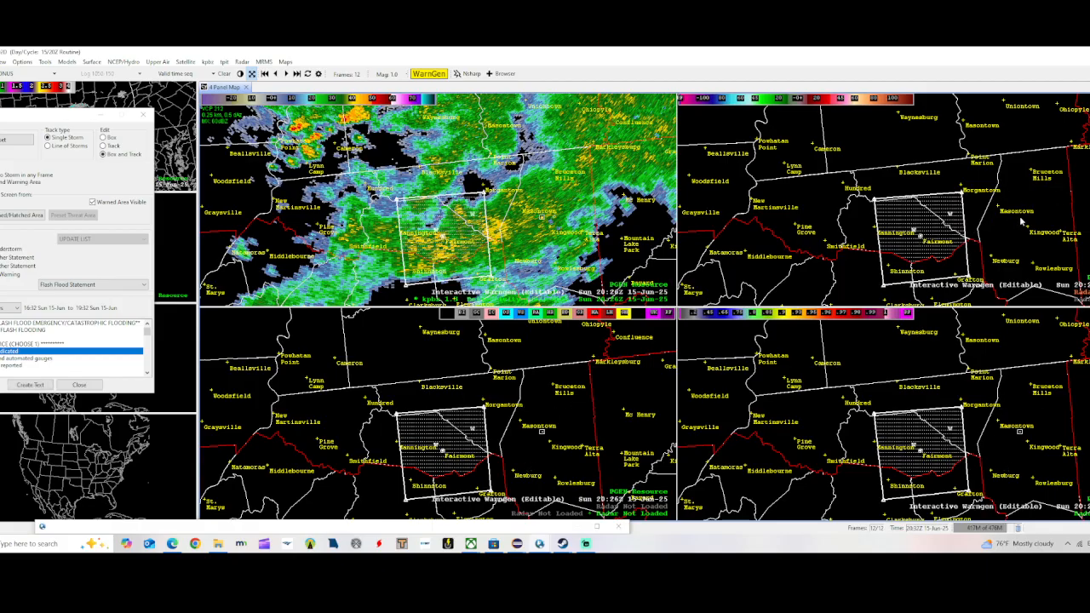
Redraw the Fairmont warning box from the warned/hatched area so its southern edge follows the hatched boundary
left_click_drag(1023, 222, 1024, 193)
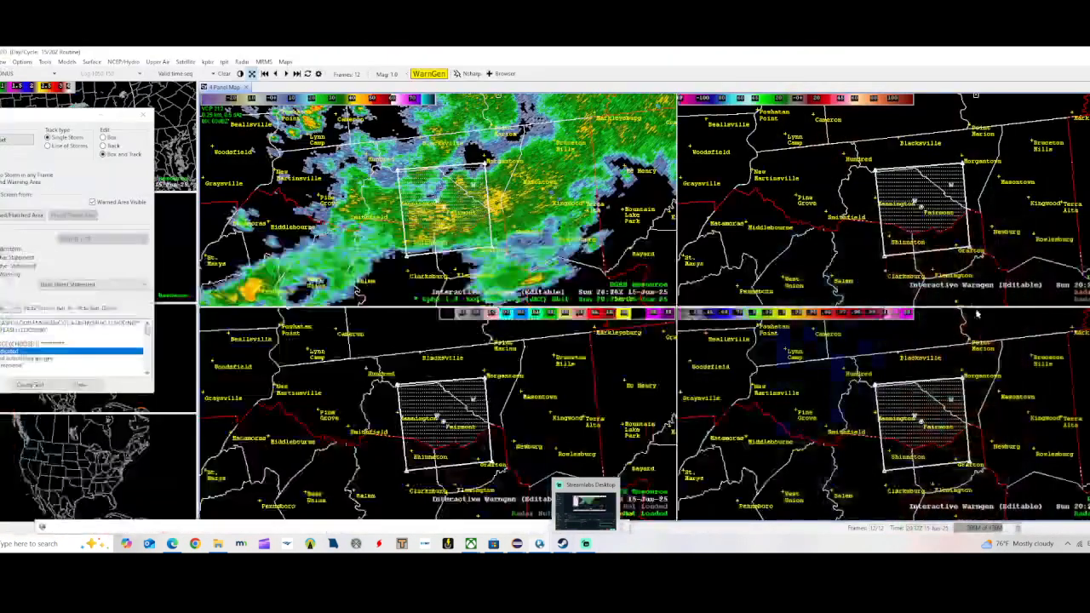
scroll(538, 196, "up", 2)
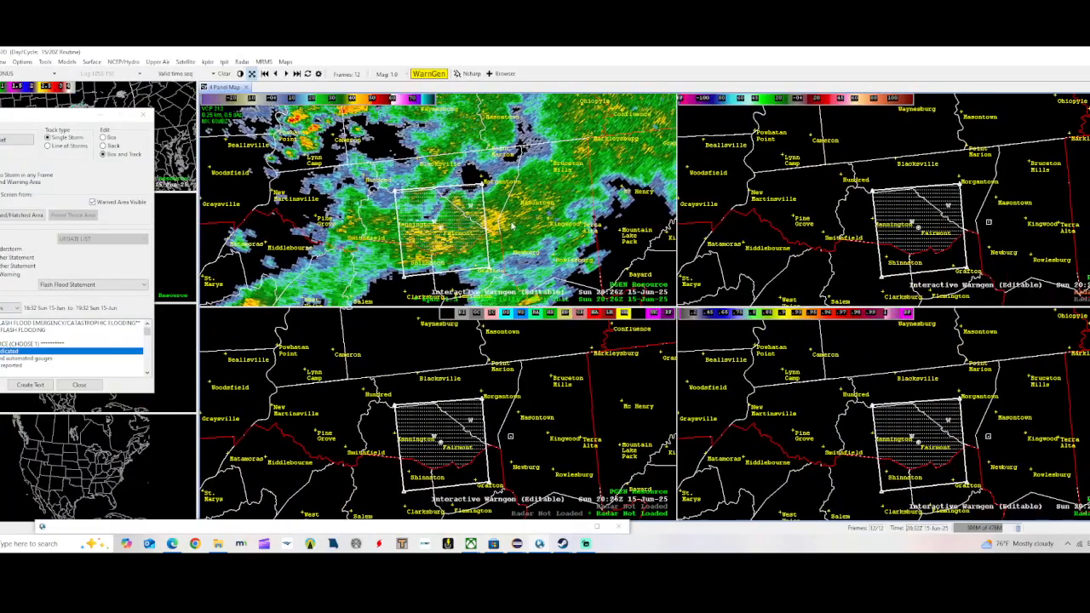
scroll(503, 230, "up", 2)
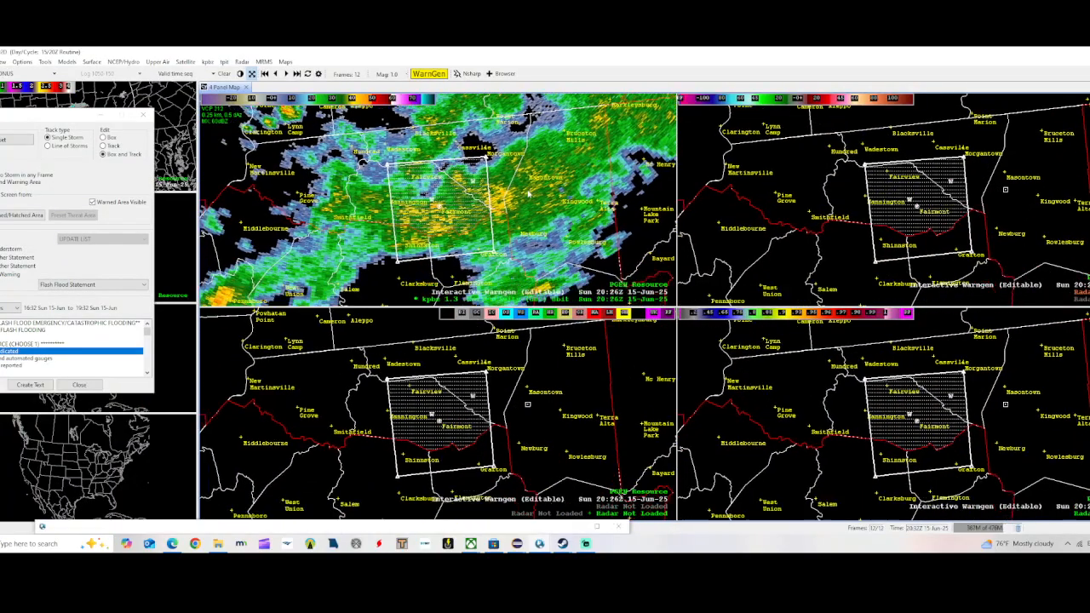
left_click_drag(516, 218, 524, 195)
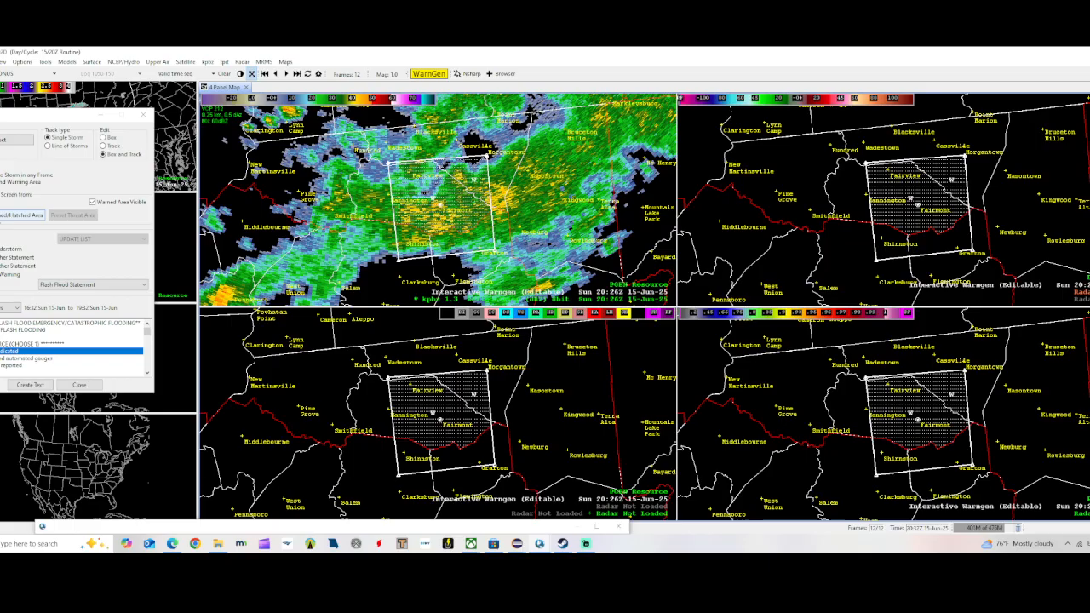
left_click(7, 220)
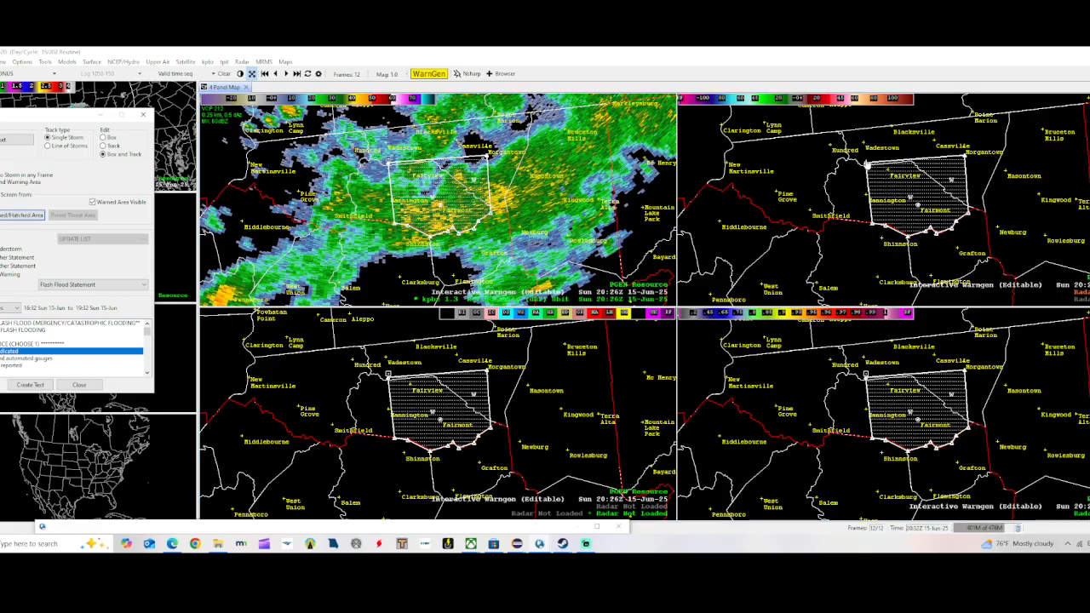
Tighten the warning polygon around Fairmont by moving its two northern corners inward and south of Fairview
left_click_drag(869, 167, 873, 169)
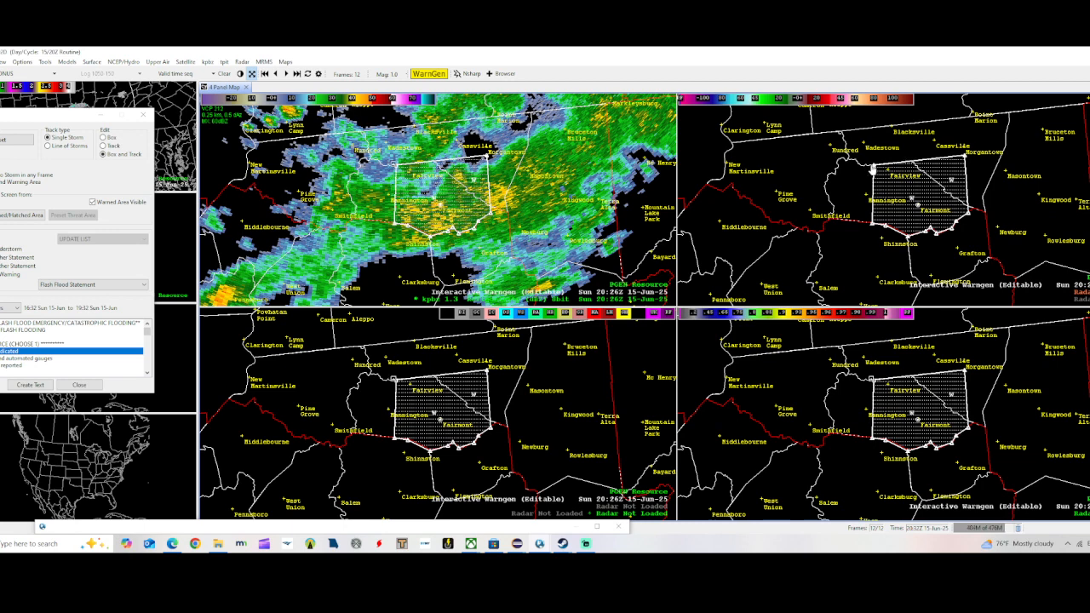
left_click_drag(965, 157, 956, 178)
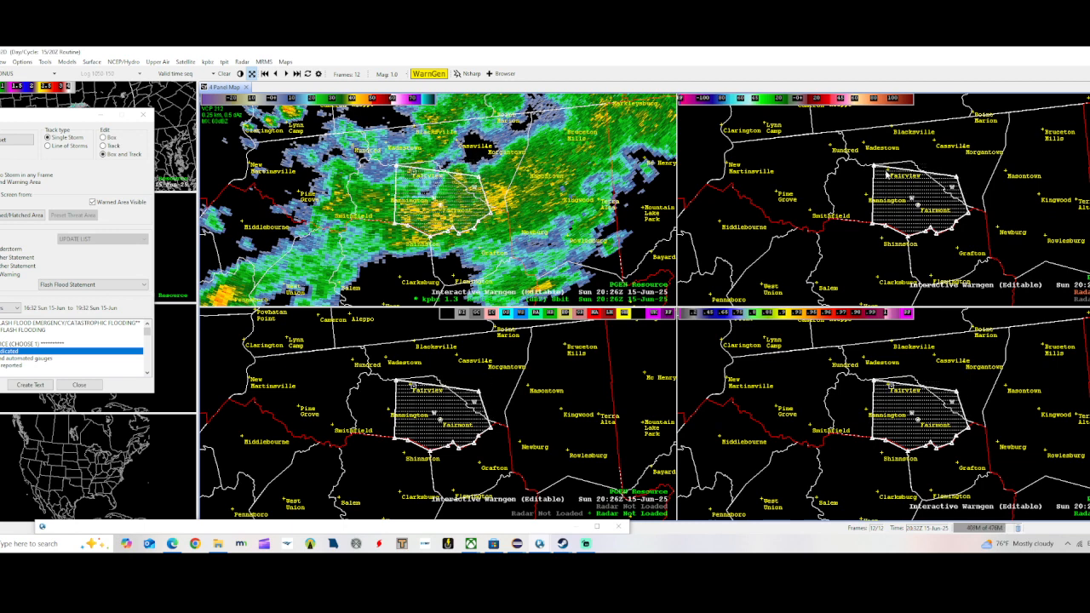
left_click_drag(872, 166, 886, 185)
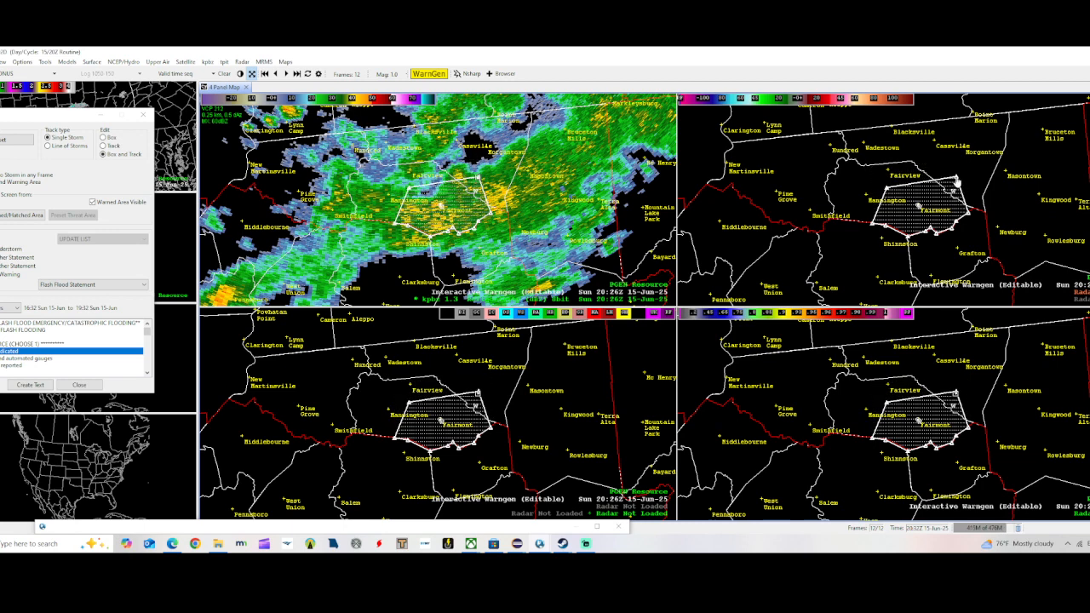
left_click_drag(956, 180, 895, 195)
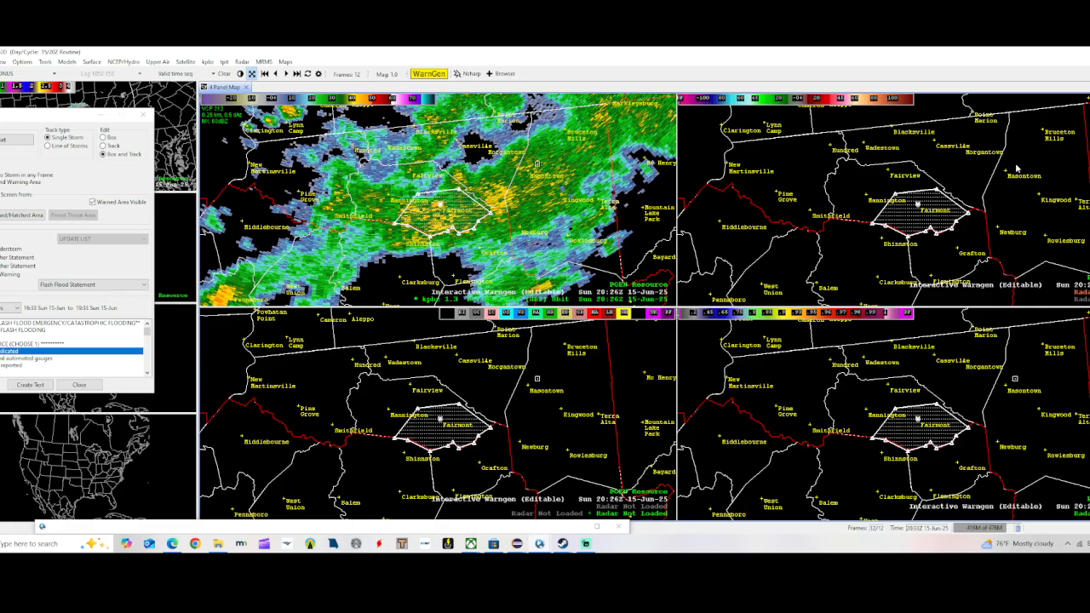
left_click_drag(1031, 171, 1003, 180)
scroll(998, 181, "up", 4)
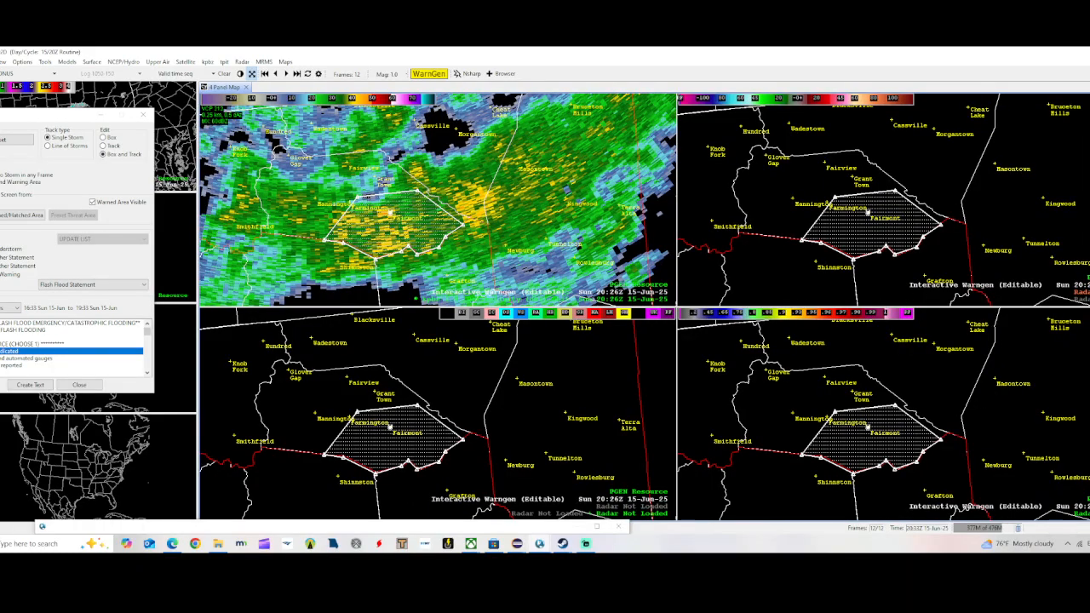
Mark the product as a flash flood emergency/catastrophic flooding and choose radar and automated gauges as the source
left_click(28, 324)
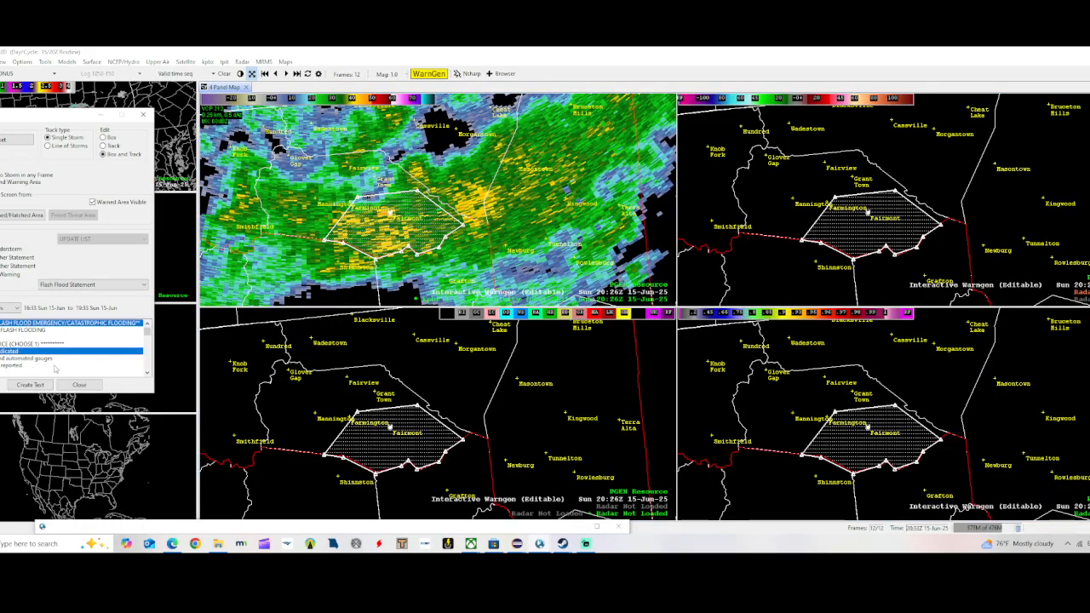
scroll(68, 363, "down", 1)
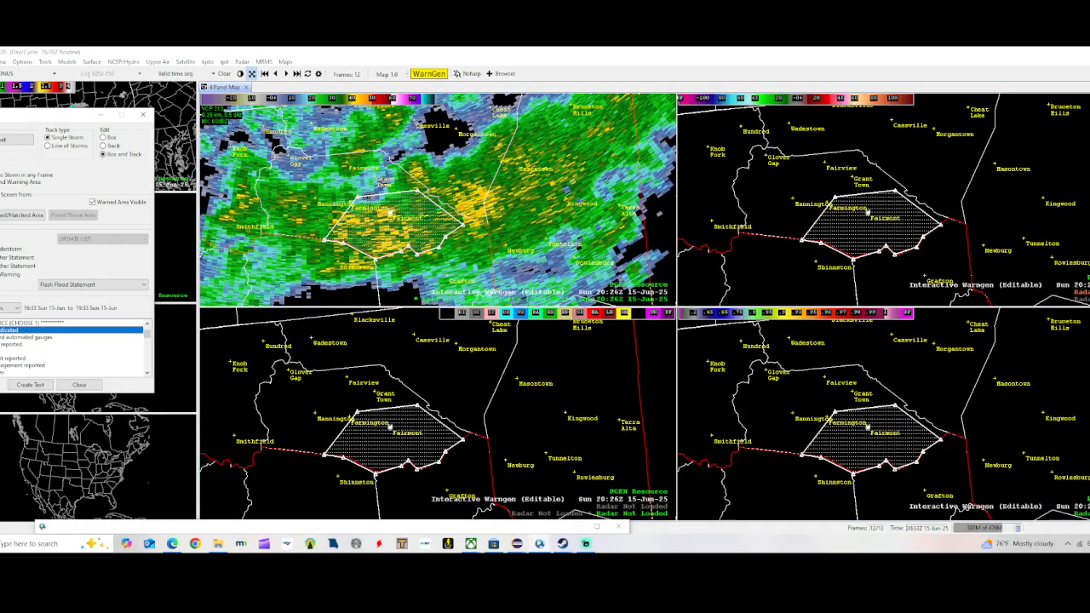
left_click(34, 339)
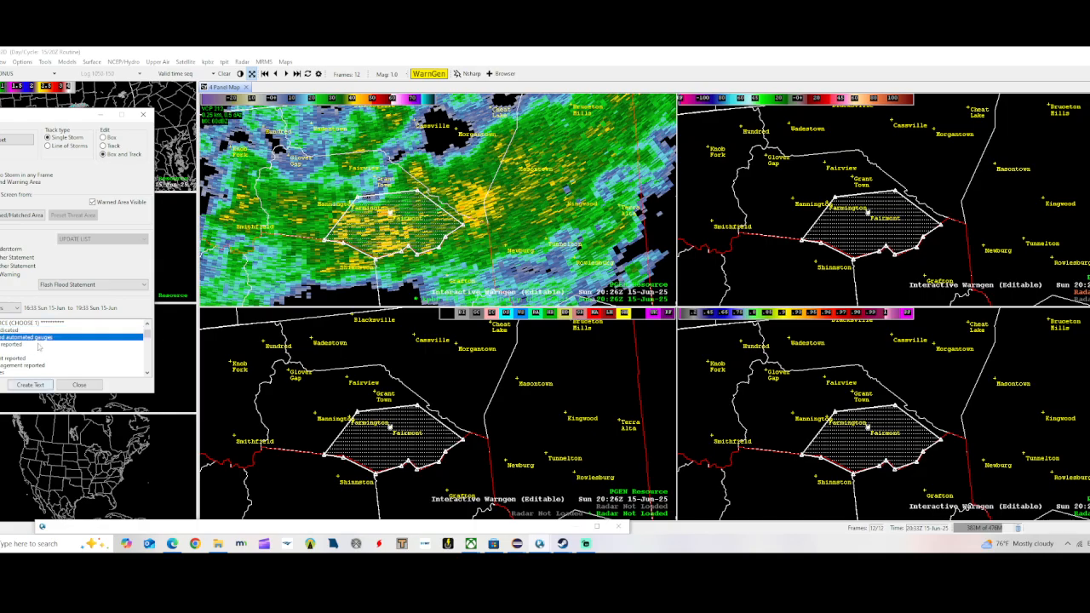
Select thunderstorm(s) causing flooding as the event and include that flash flooding is occurring
scroll(38, 345, "down", 1)
left_click(52, 365)
scroll(51, 364, "down", 1)
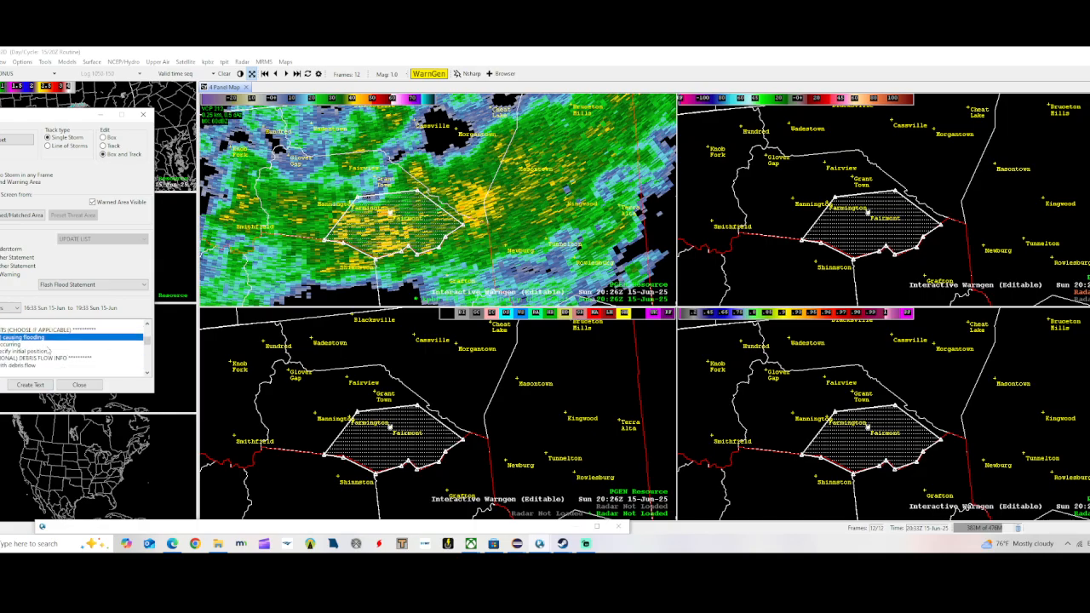
left_click(14, 345)
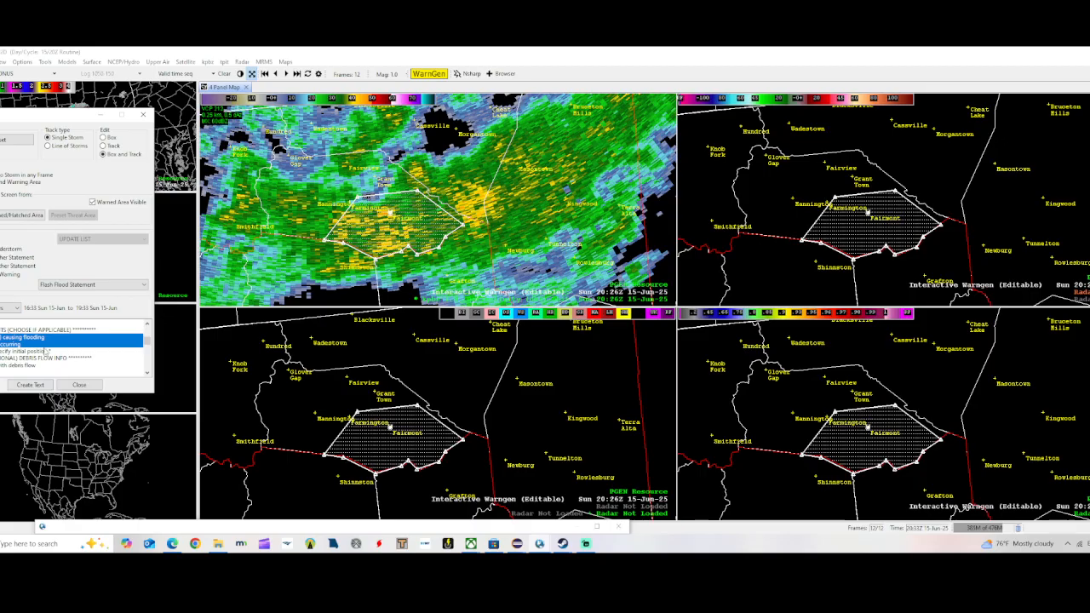
Set the warning duration to 5 hrs and choose the user-defined amount for rainfall so far
scroll(47, 352, "down", 2)
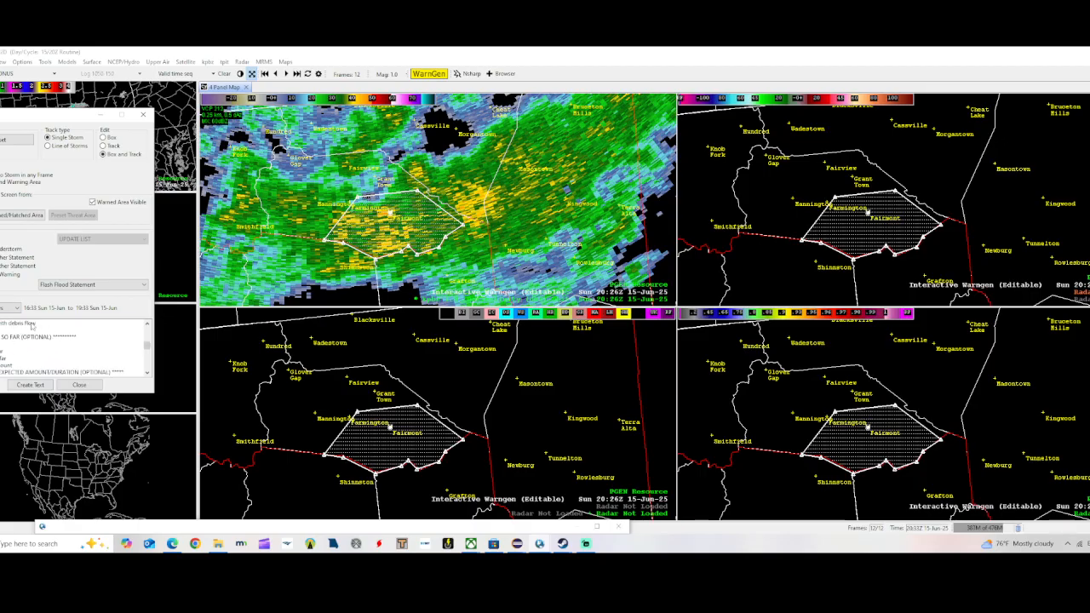
scroll(11, 310, "down", 1)
scroll(21, 339, "down", 1)
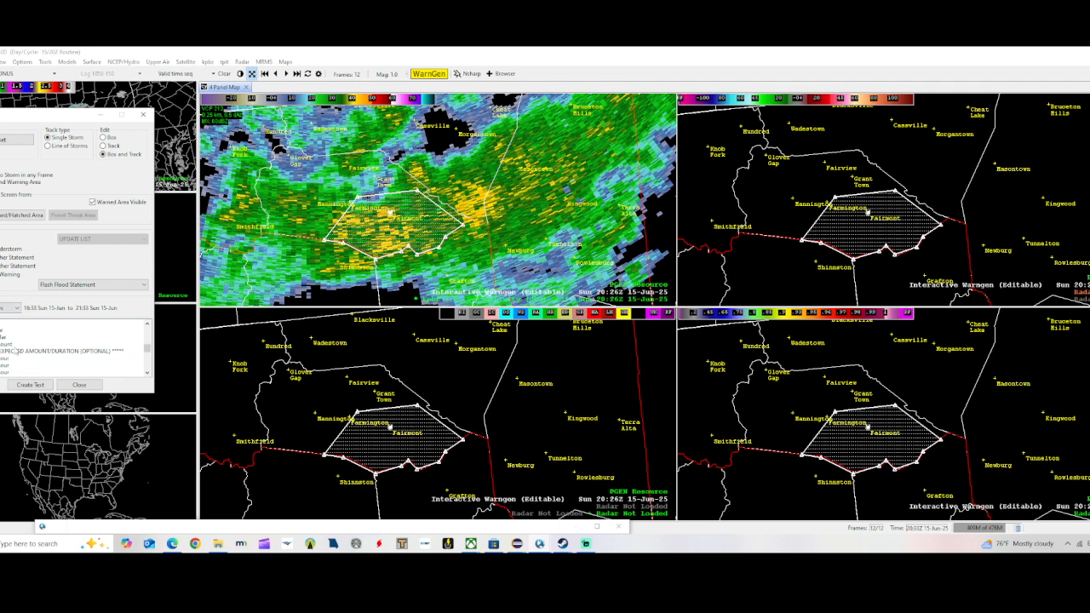
left_click(62, 344)
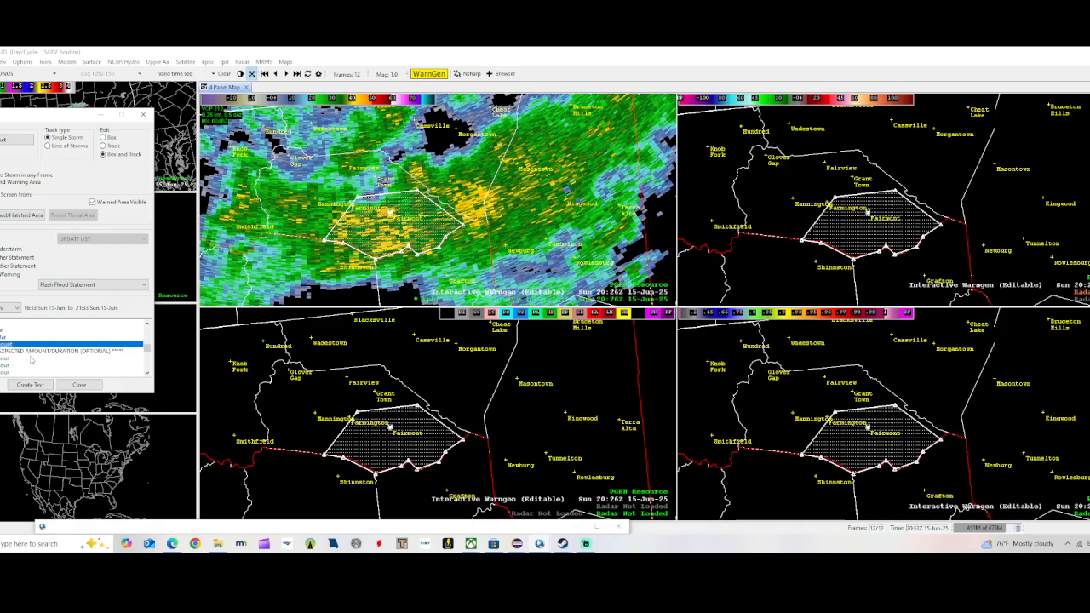
Select a one-hour expected rainfall amount and include the additional rainfall of XX inches expected statement
scroll(32, 359, "down", 1)
left_click(35, 338)
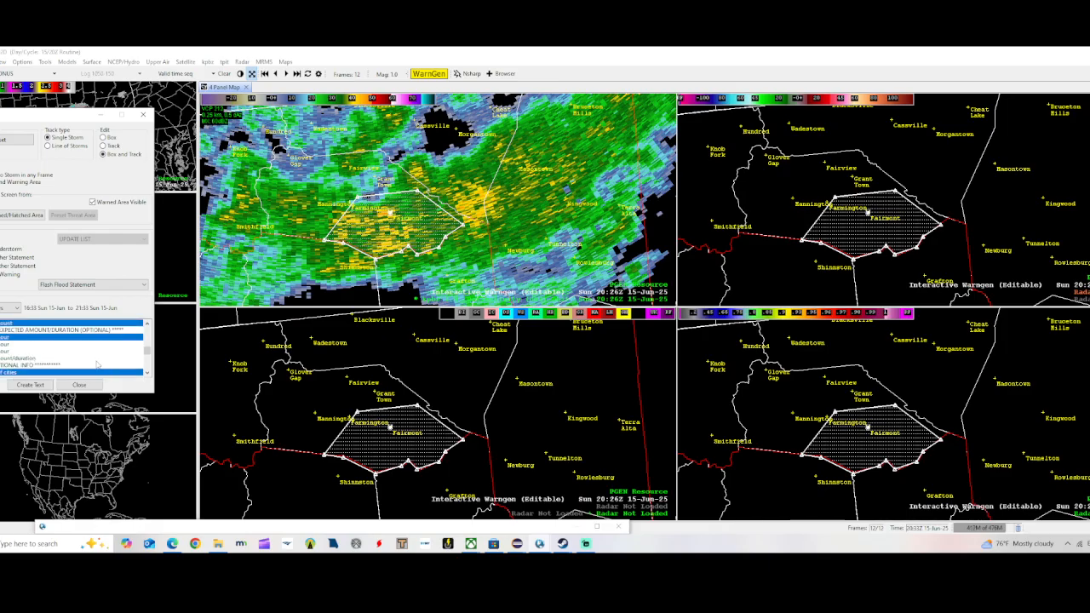
left_click_drag(26, 114, 72, 204)
left_click(2, 436)
Add the calls to action for flash flood emergency, turn around don't drown, act quickly, and reporting flooding to law enforcement
scroll(56, 445, "down", 2)
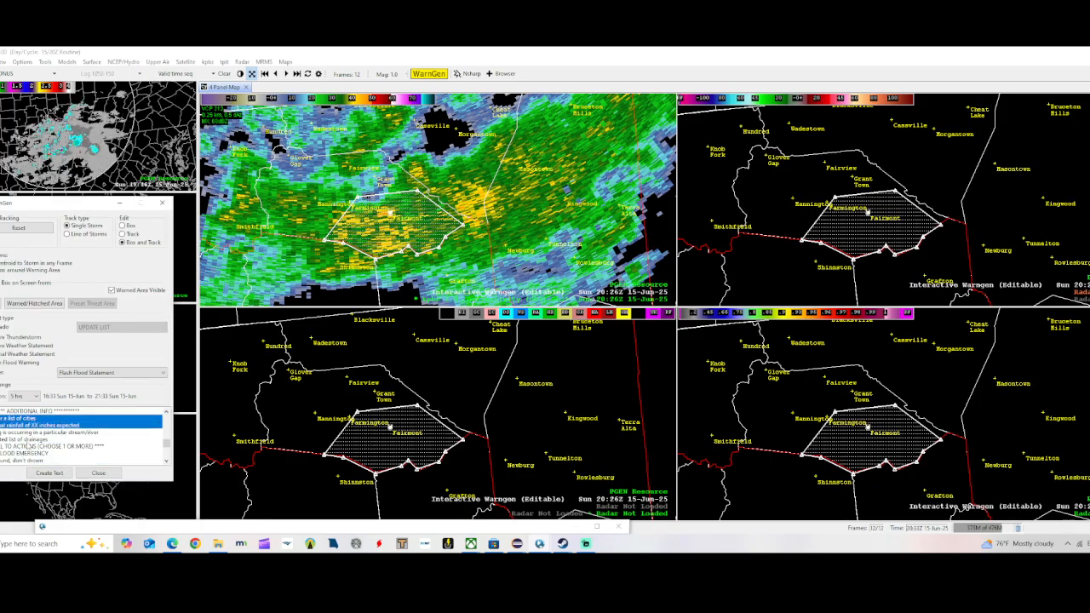
scroll(89, 443, "down", 1)
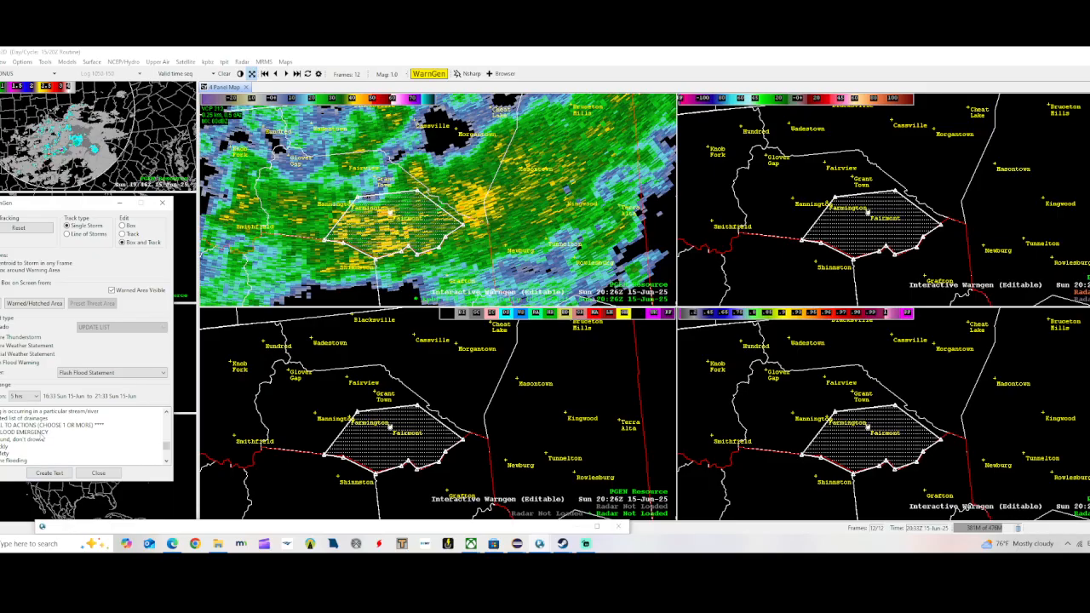
left_click(40, 434)
left_click(40, 441)
left_click(71, 447)
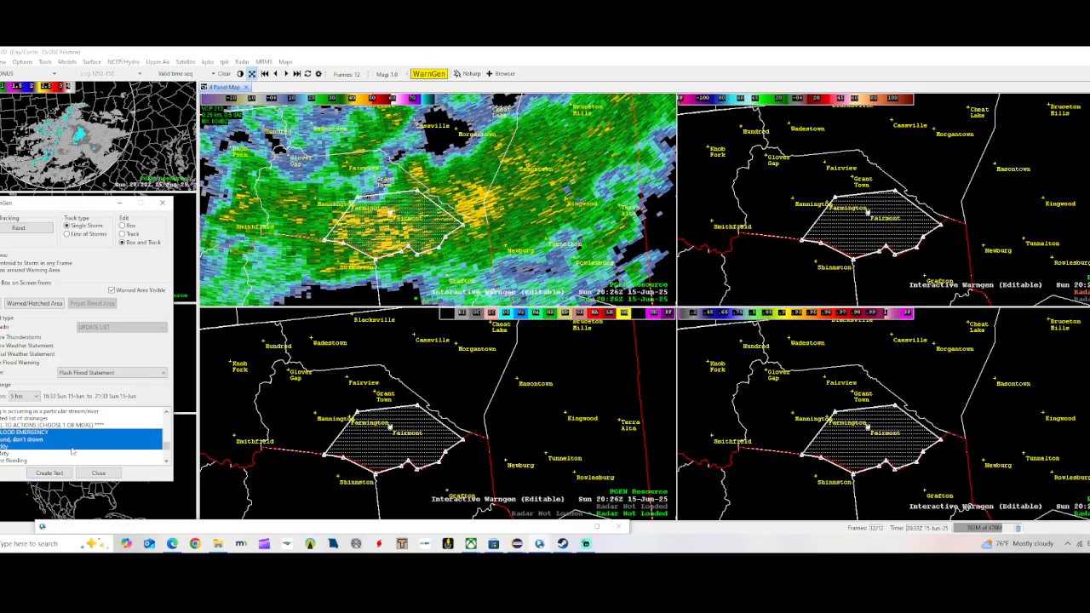
scroll(73, 460, "down", 3)
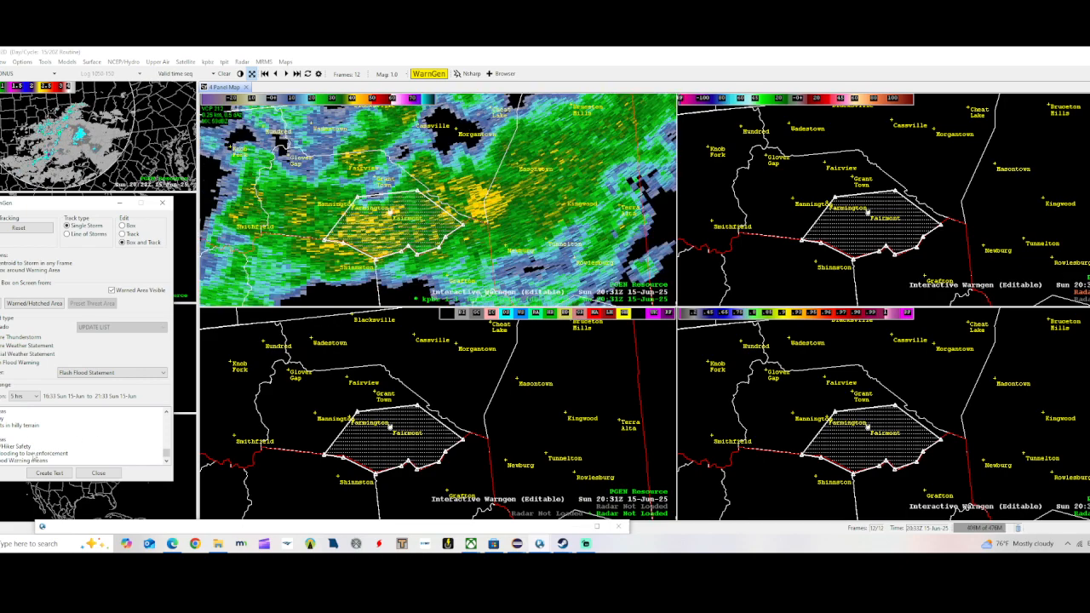
left_click(56, 455)
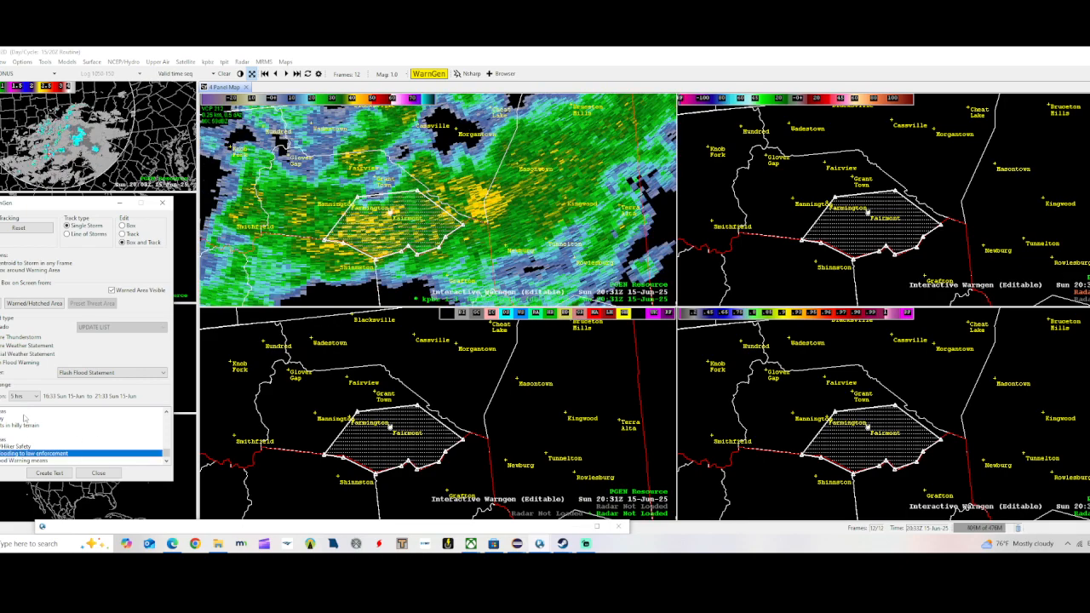
Review the selected bullets and create the flash flood product text
scroll(38, 445, "up", 5)
scroll(38, 446, "up", 2)
scroll(38, 445, "up", 5)
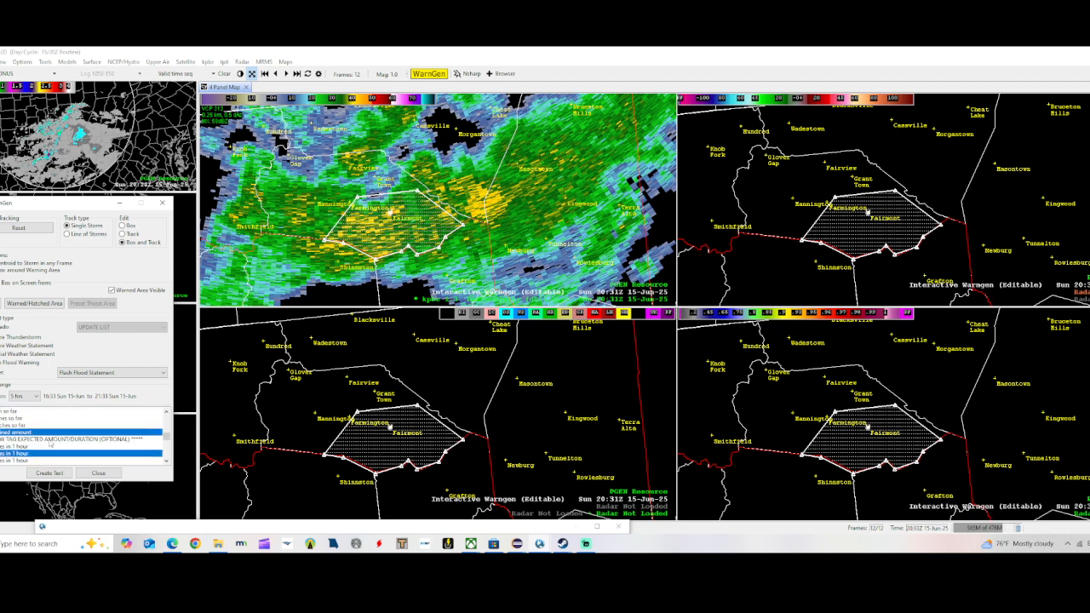
scroll(25, 434, "up", 5)
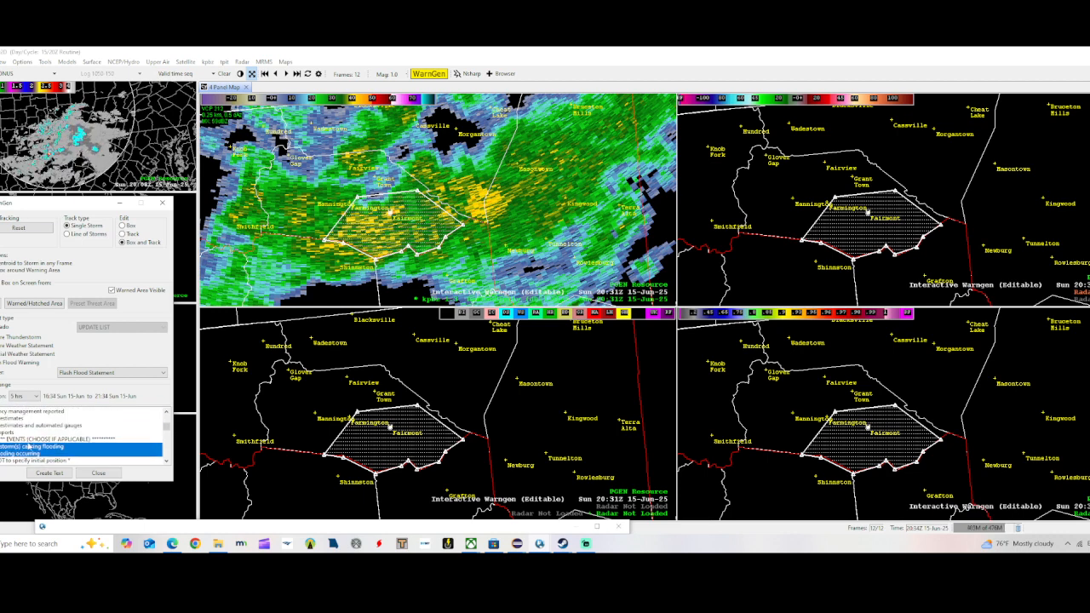
left_click(49, 473)
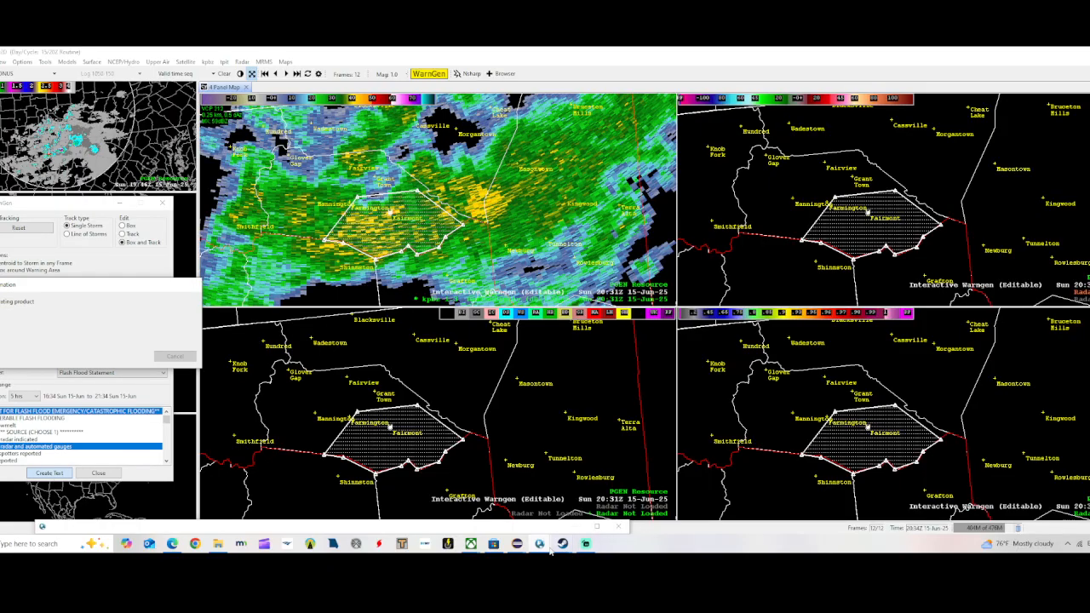
Bring up the blank Text Display window, accept the generated warning's AWIPS header block, and arrange both text windows side by side
mouse_move(547, 551)
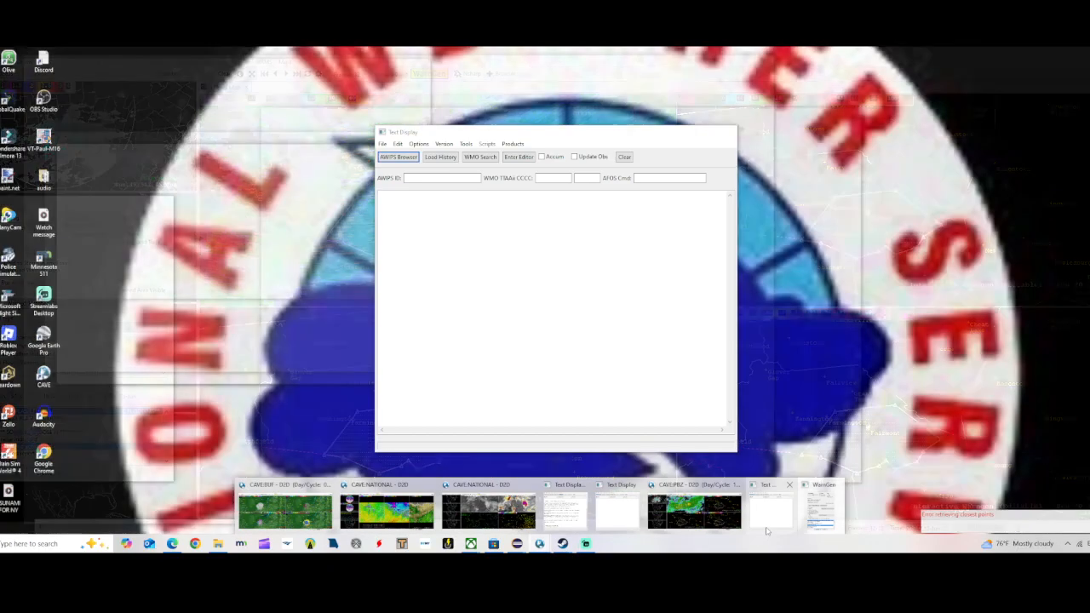
left_click(766, 510)
left_click_drag(450, 127, 734, 174)
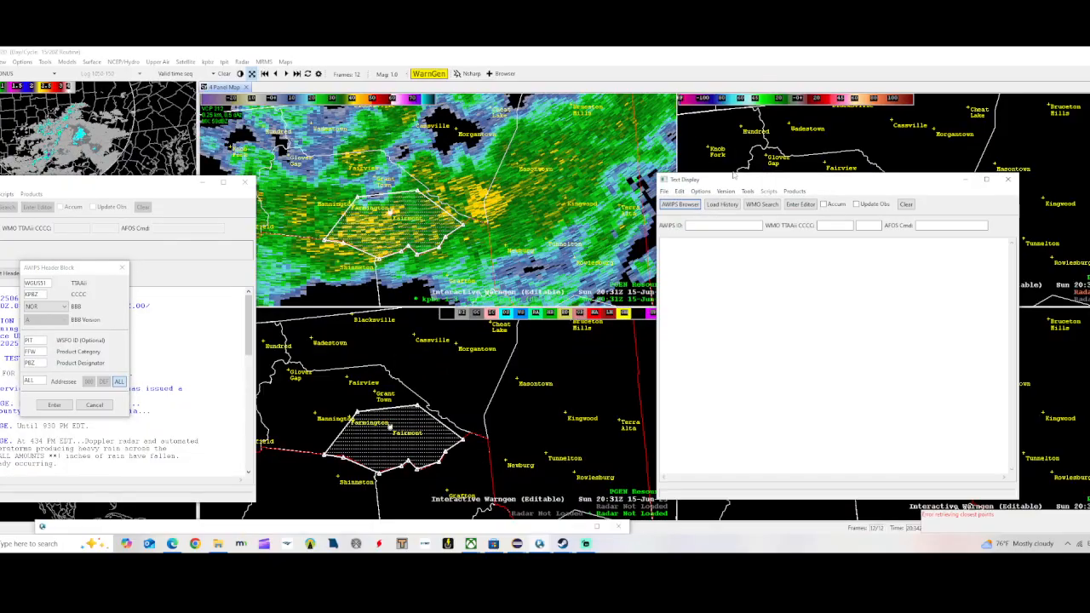
left_click(60, 406)
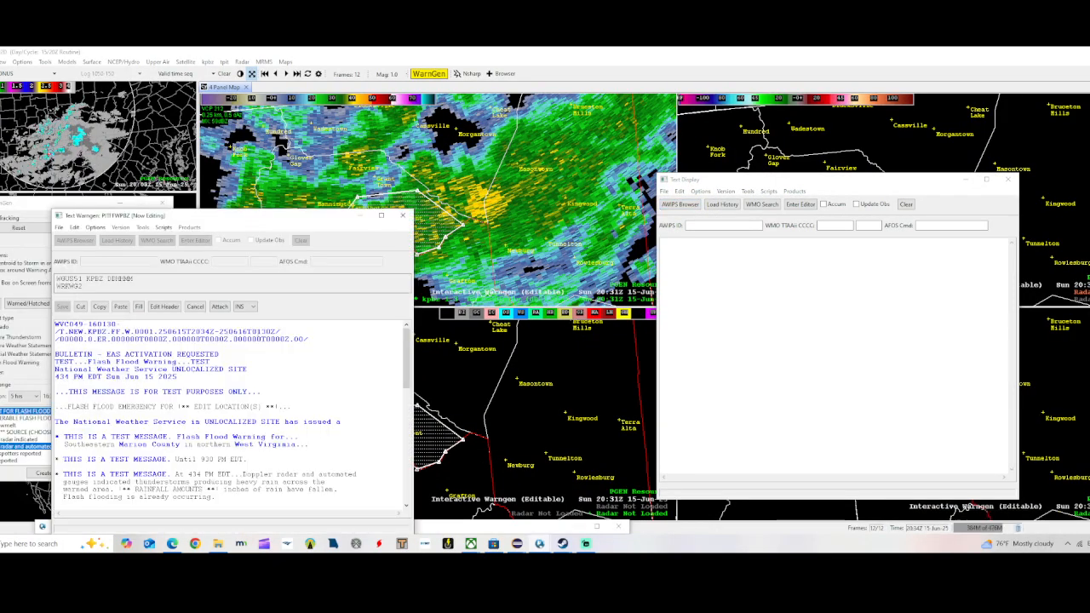
left_click_drag(259, 217, 422, 164)
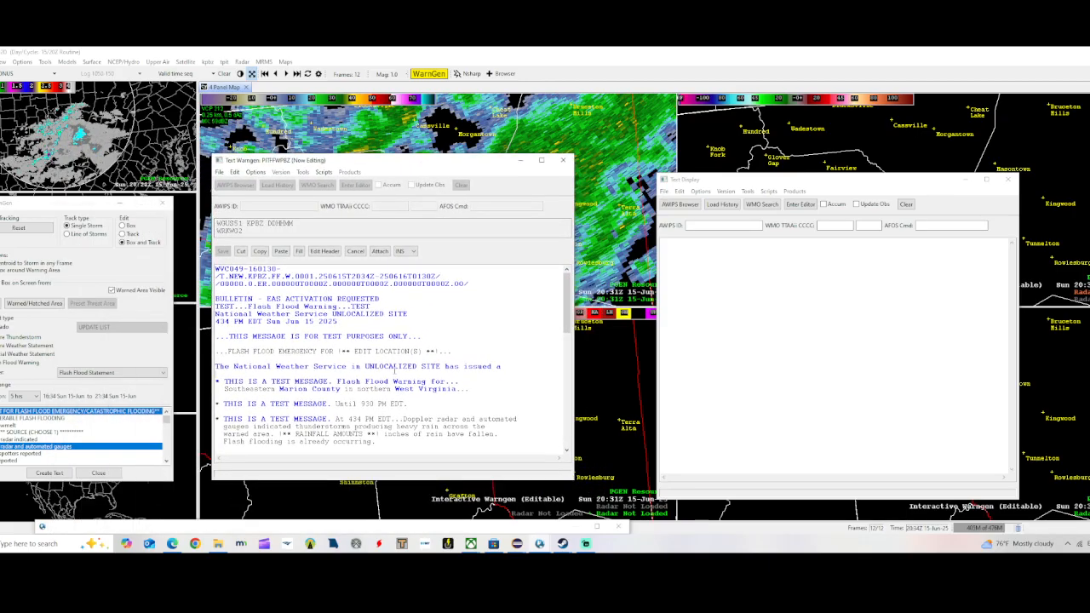
Copy the full warning text into a new Text Display product with category FFW and designator PBZ
key("ctrl+a")
left_click(259, 251)
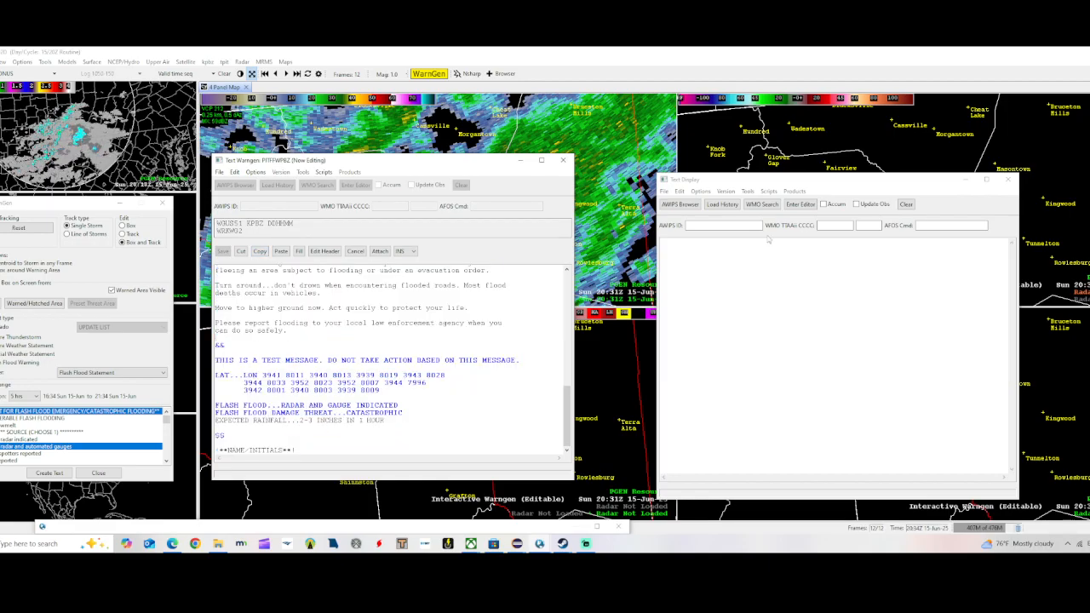
left_click(800, 205)
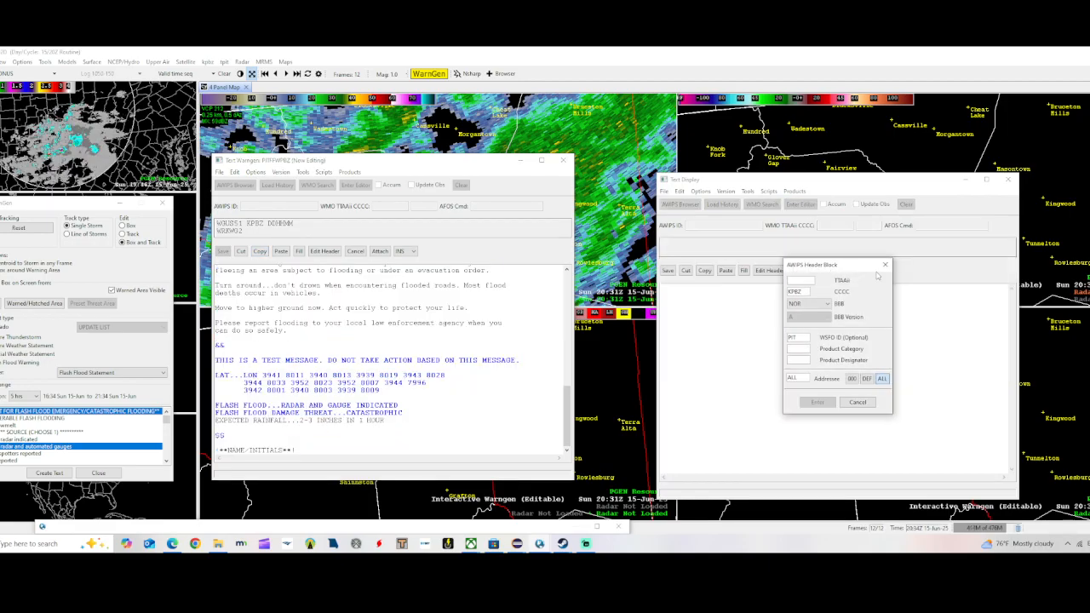
type("FFWP")
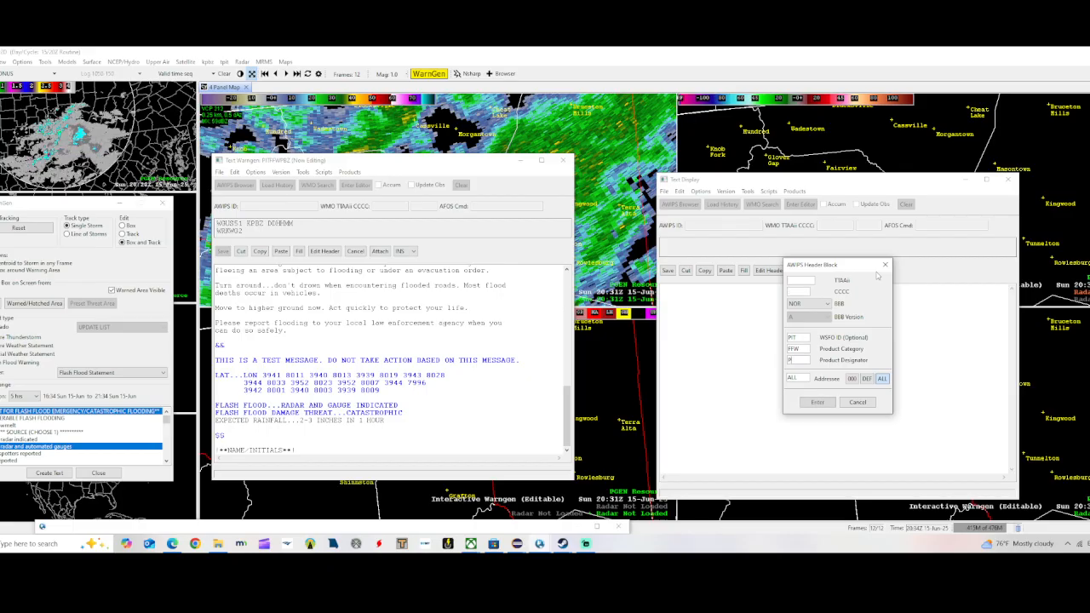
type("BZ")
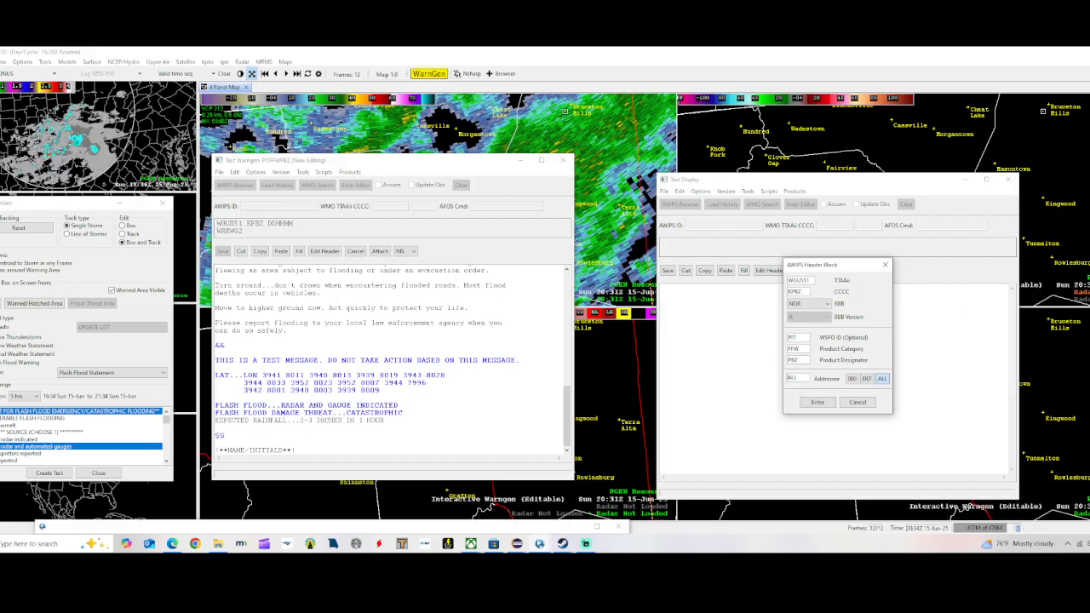
left_click(816, 403)
left_click(726, 271)
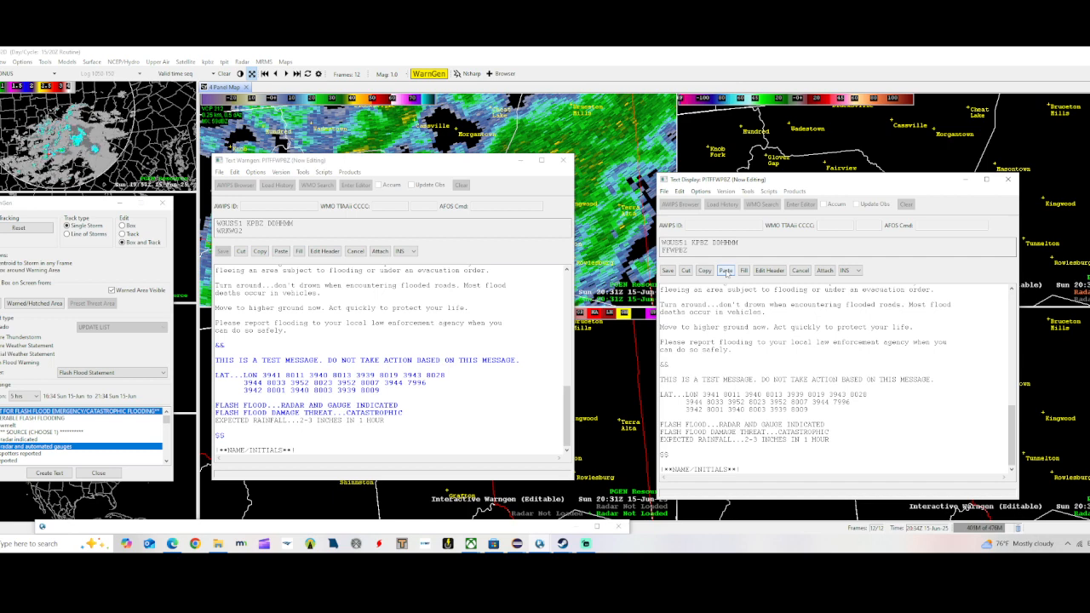
Replace the name/initials placeholder with the forecaster's initials and delete the test message line above the LAT...LON block
left_click_drag(751, 471, 628, 464)
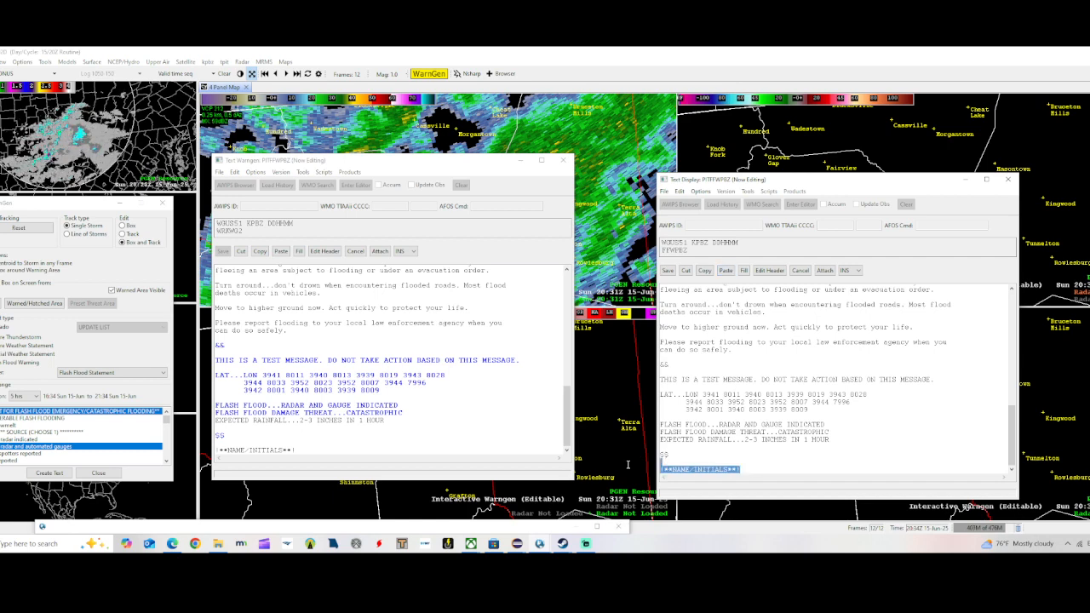
key("Delete")
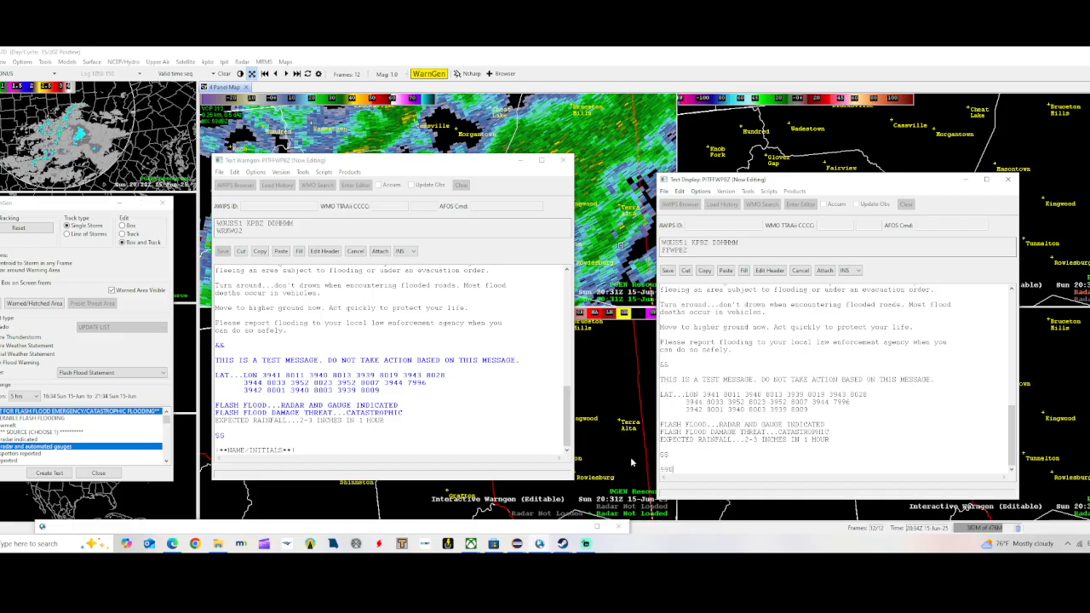
triple_click(934, 379)
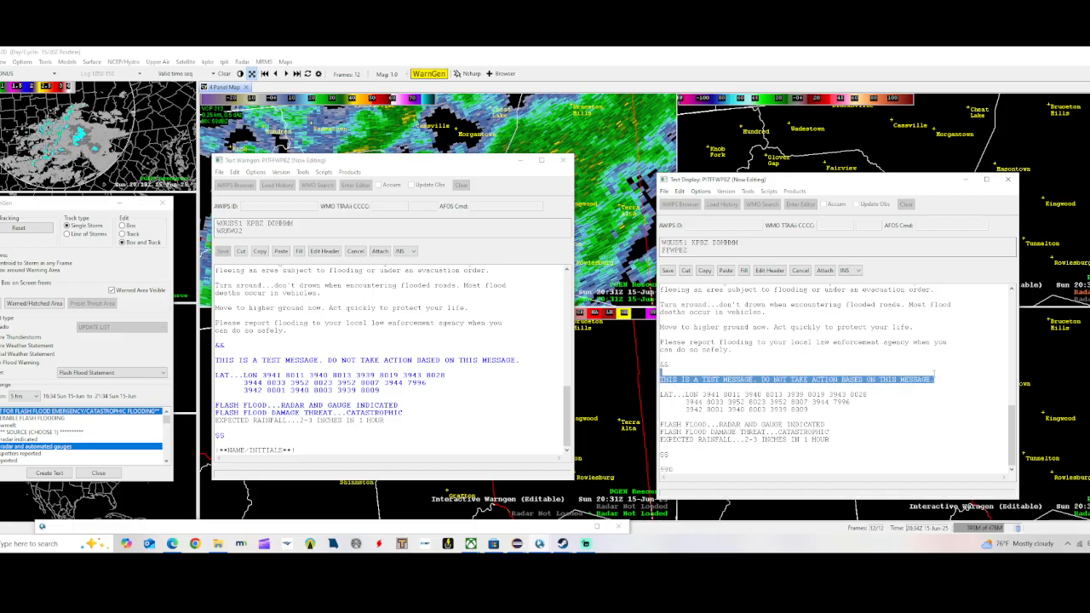
key("Delete")
Remove "THIS IS A TEST MESSAGE." from the bullet listing locations that will experience flooding and rejoin its broken lines
scroll(743, 398, "up", 2)
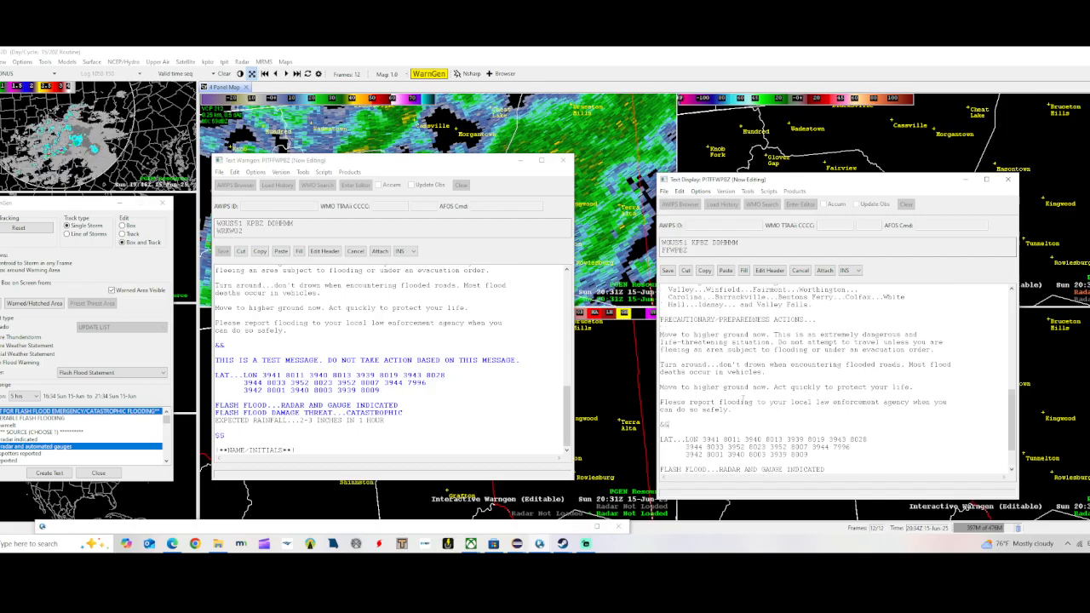
scroll(805, 373, "up", 4)
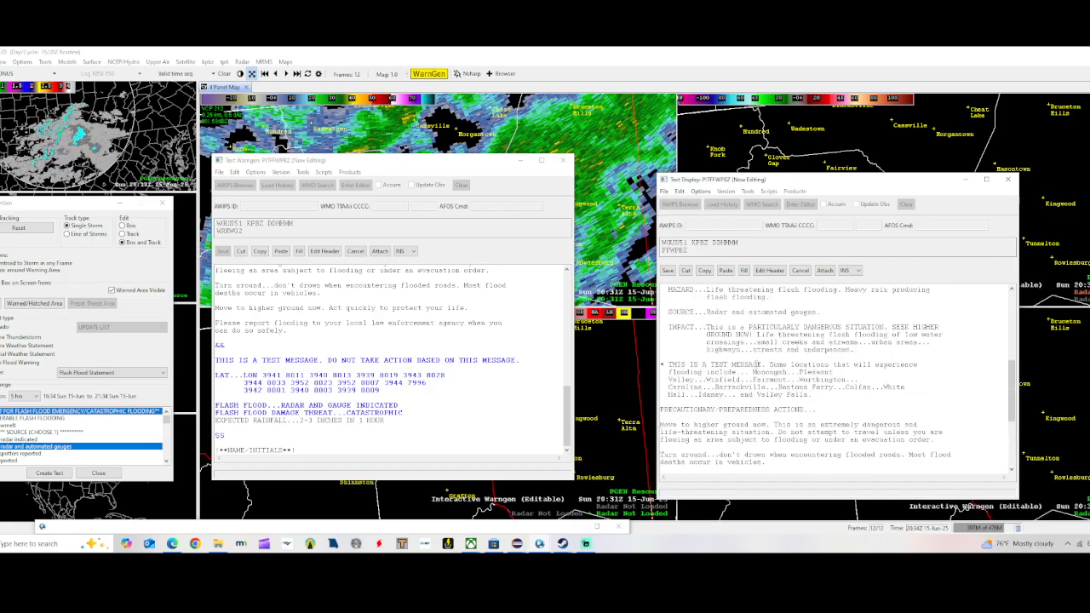
left_click_drag(770, 365, 682, 364)
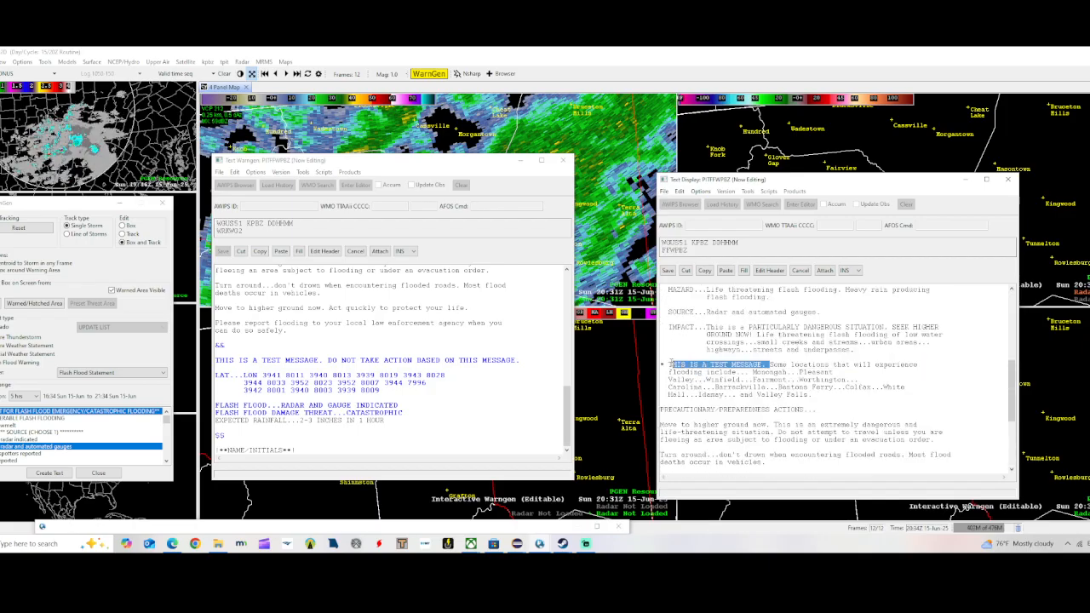
key("BackSpace")
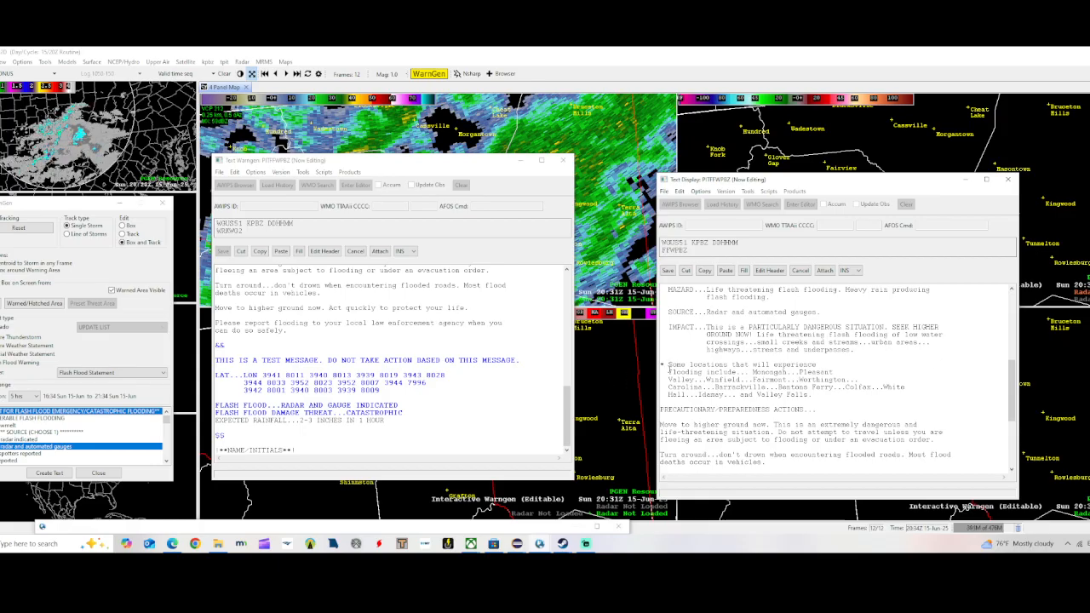
key("BackSpace")
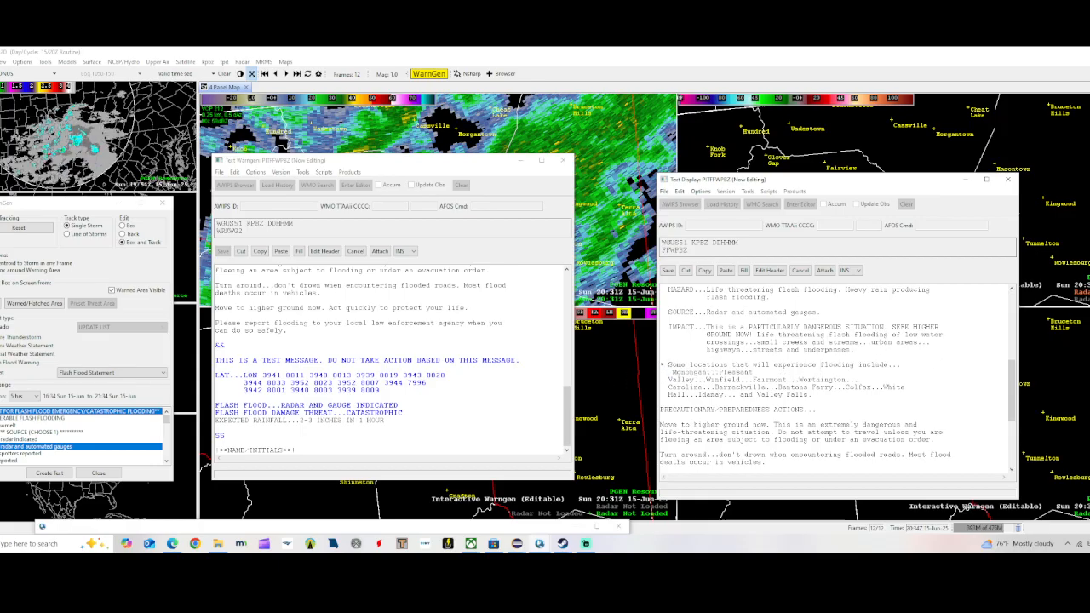
key("BackSpace")
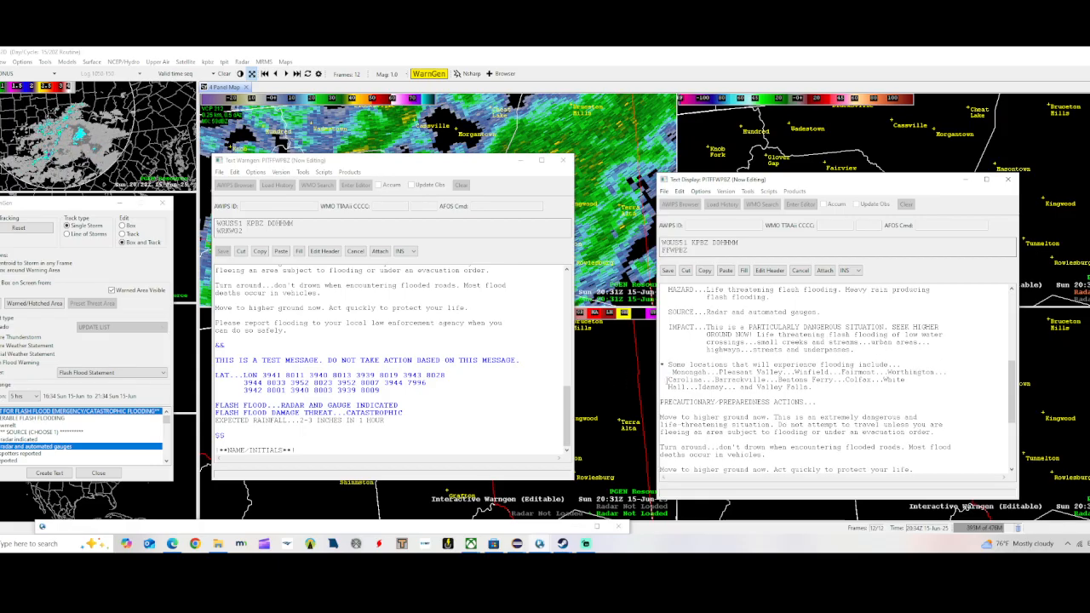
key("BackSpace")
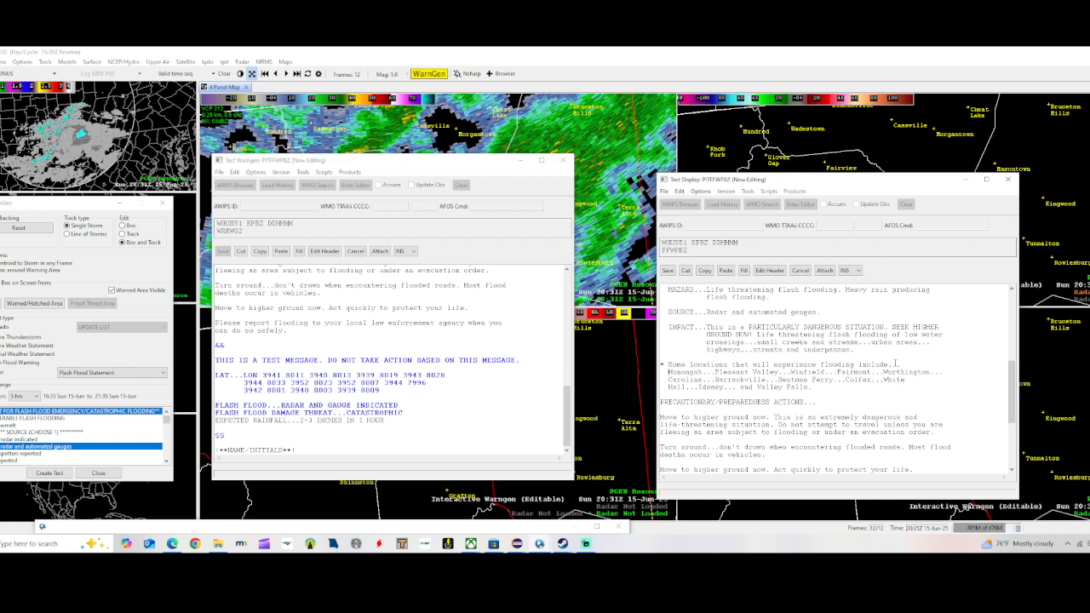
Replace the location placeholder in the flash flood emergency sentence with FREMONT and rejoin the sentence that follows
scroll(895, 365, "up", 3)
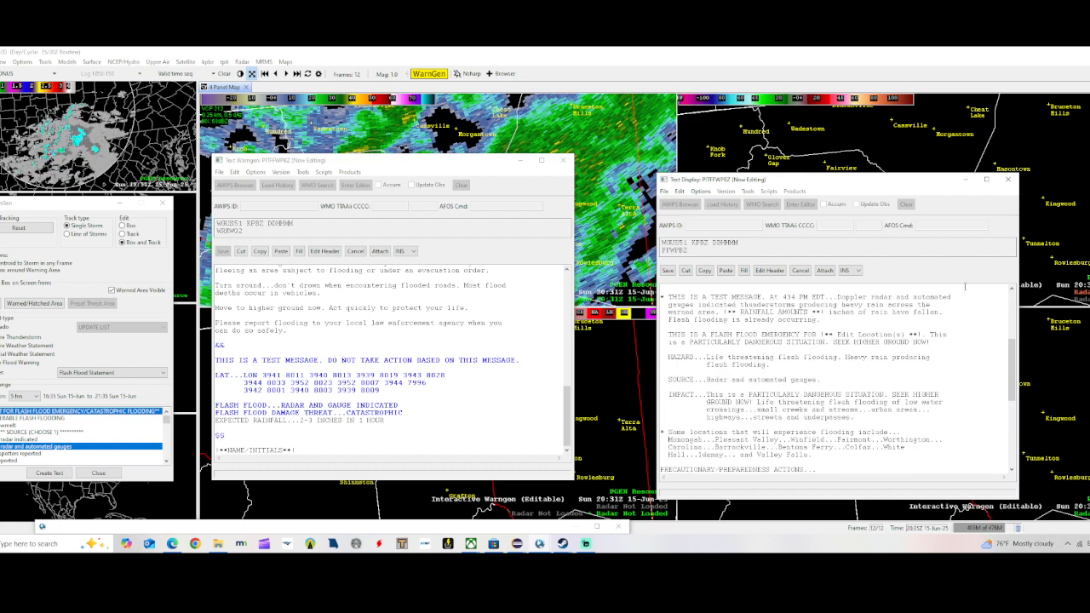
left_click_drag(921, 335, 837, 335)
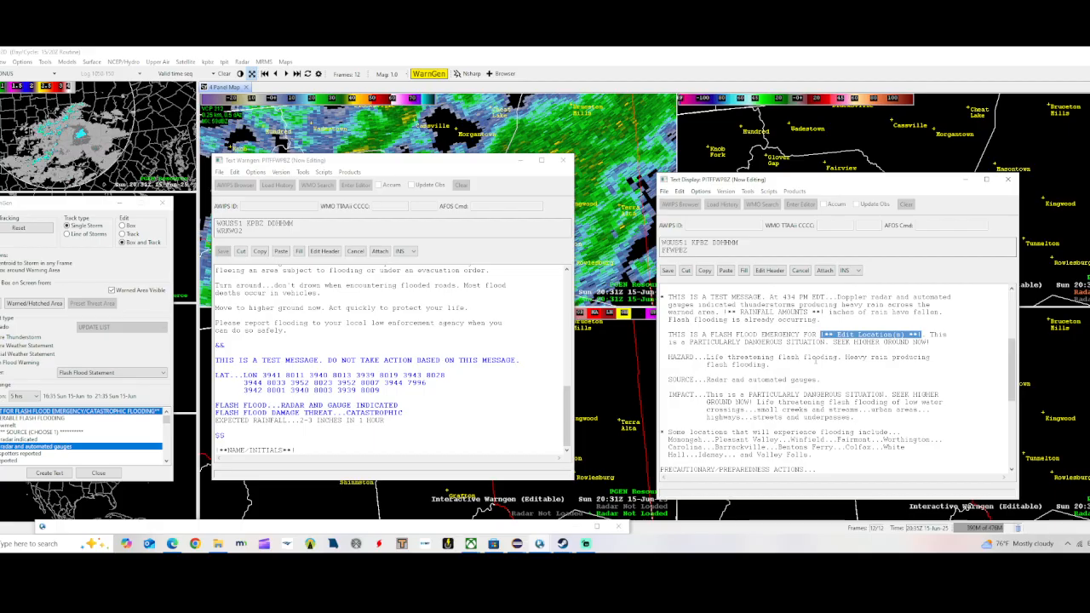
type("FREMONT")
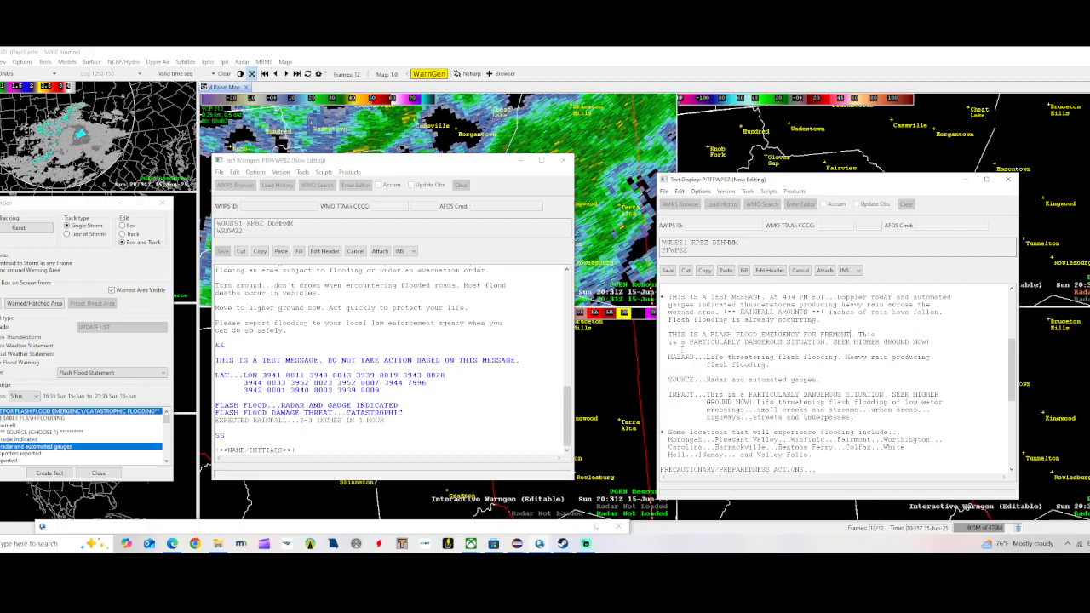
key("BackSpace")
key("BackSpace")
key("BackSpace")
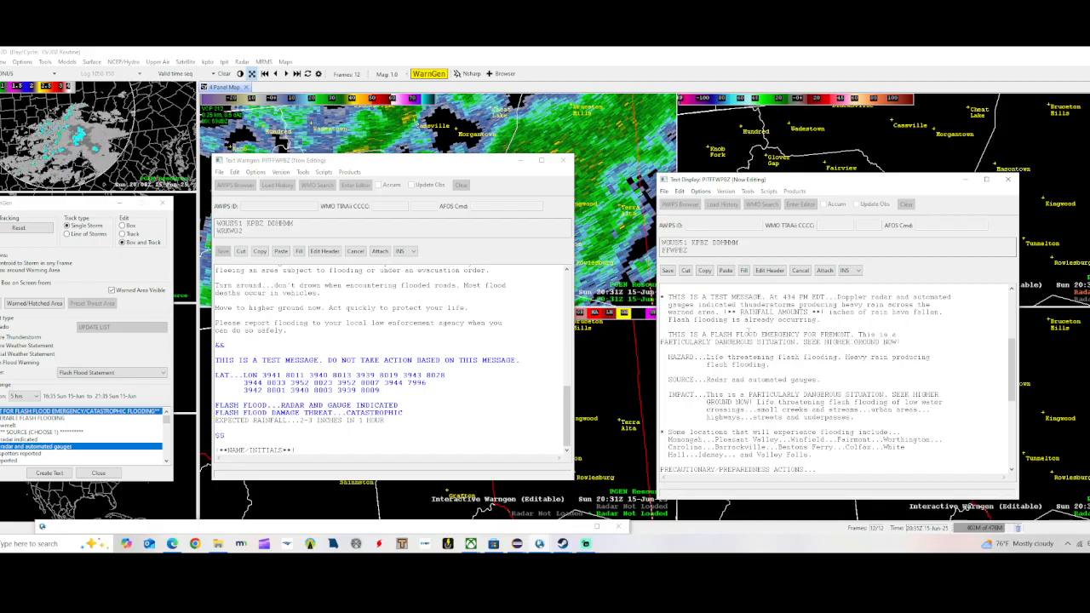
Remove "THIS IS A TEST MESSAGE." from the 434 PM EDT Doppler radar bullet and rejoin its broken lines
scroll(837, 380, "up", 1)
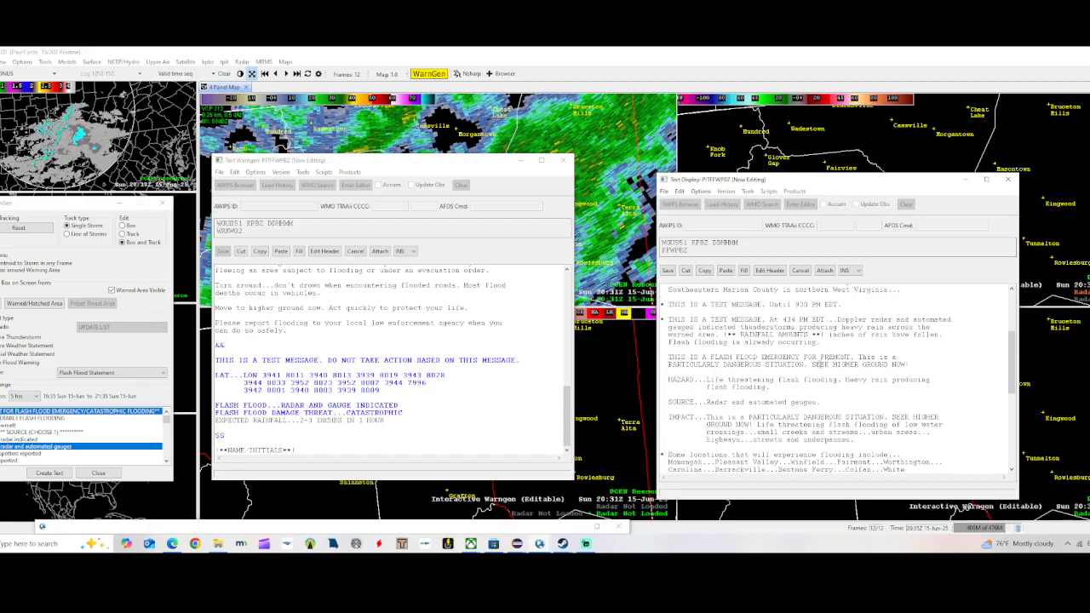
left_click_drag(773, 320, 670, 321)
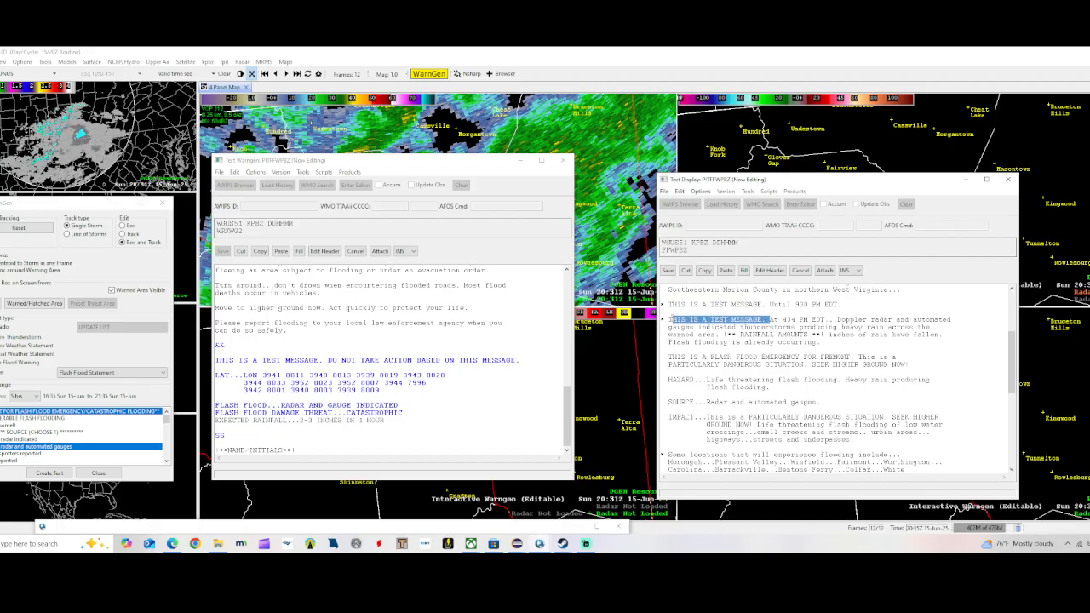
key("Delete")
left_click(669, 327)
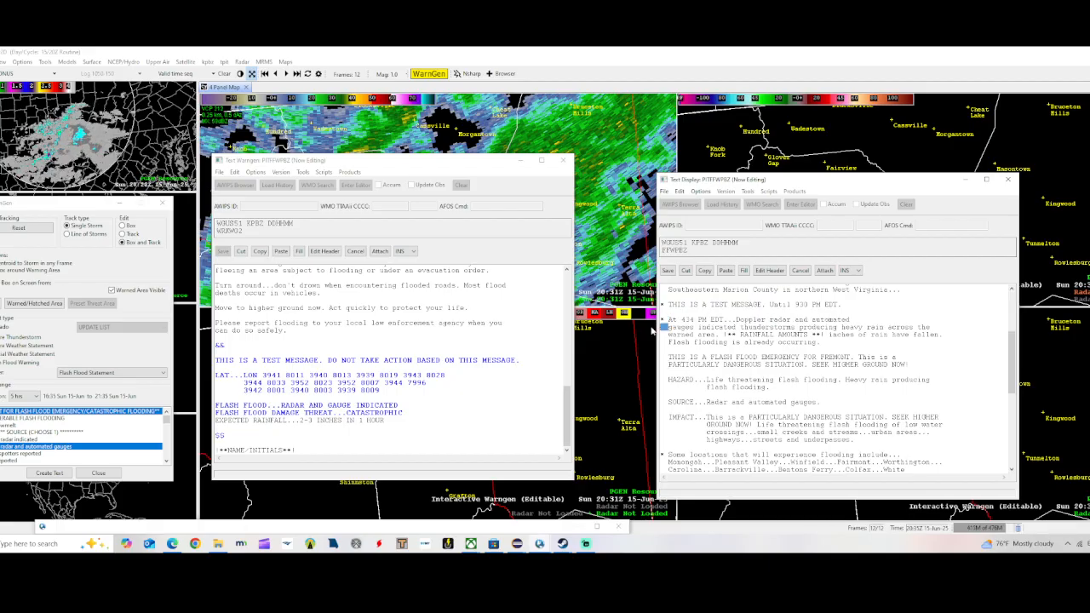
key("BackSpace")
left_click(668, 335)
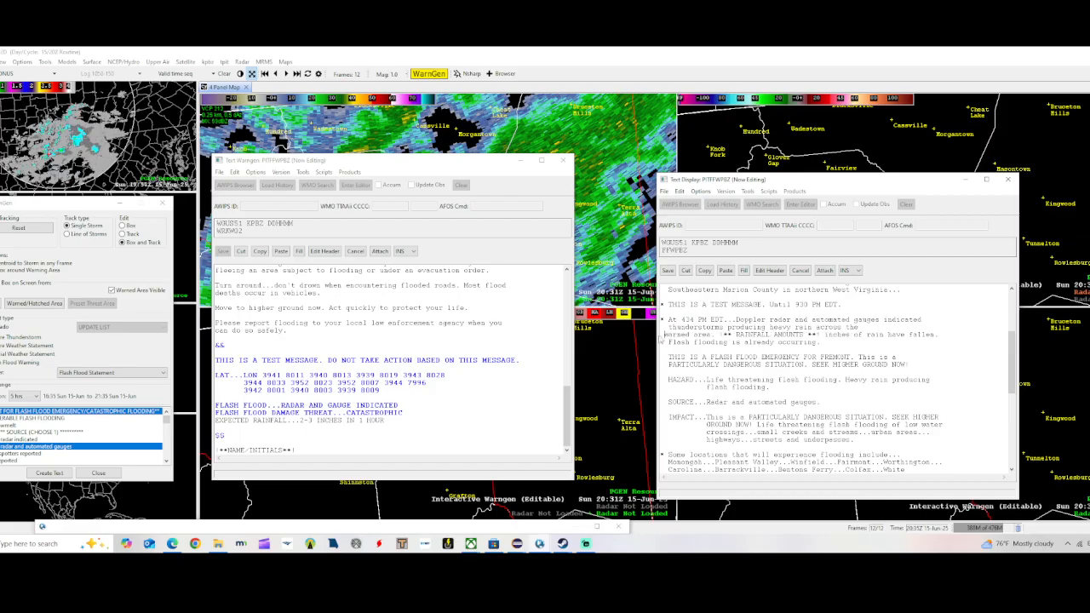
key("BackSpace")
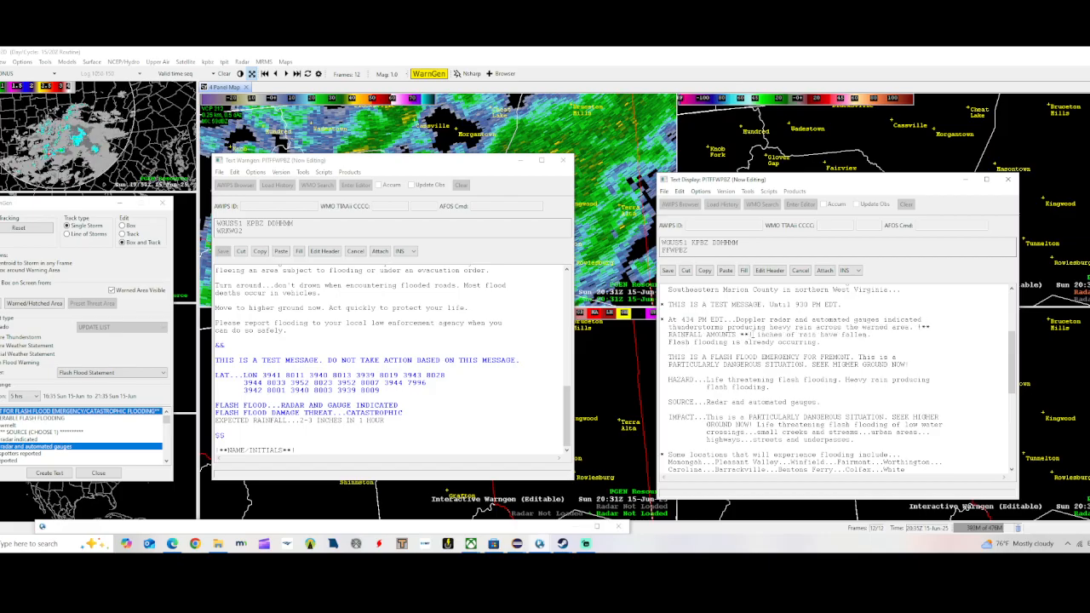
Replace the rainfall amounts placeholder in the Doppler radar bullet with 2 to 4.25 inches
left_click_drag(750, 335, 918, 327)
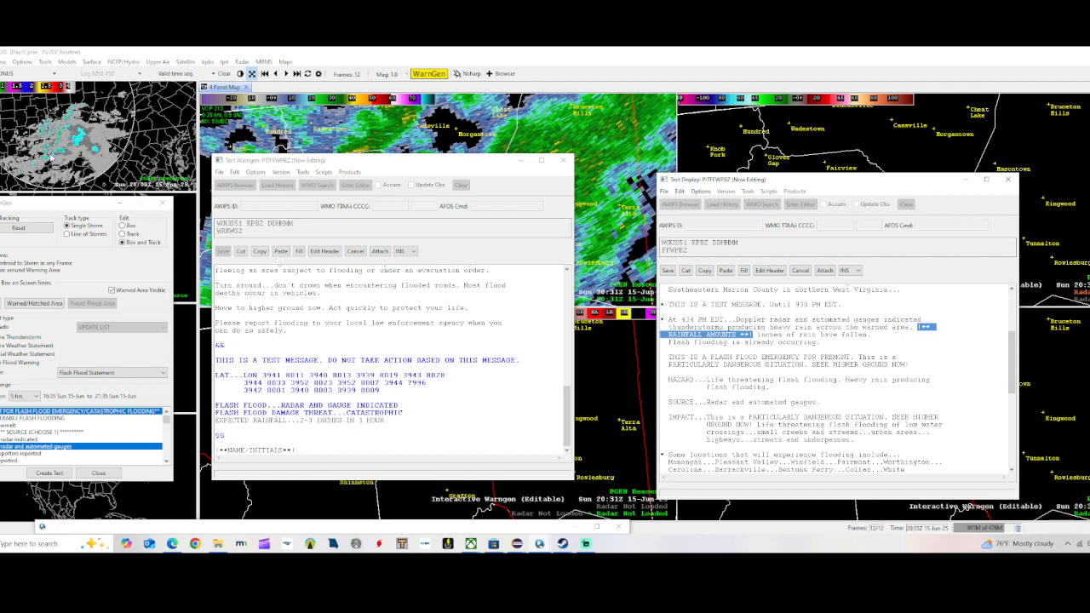
type("2")
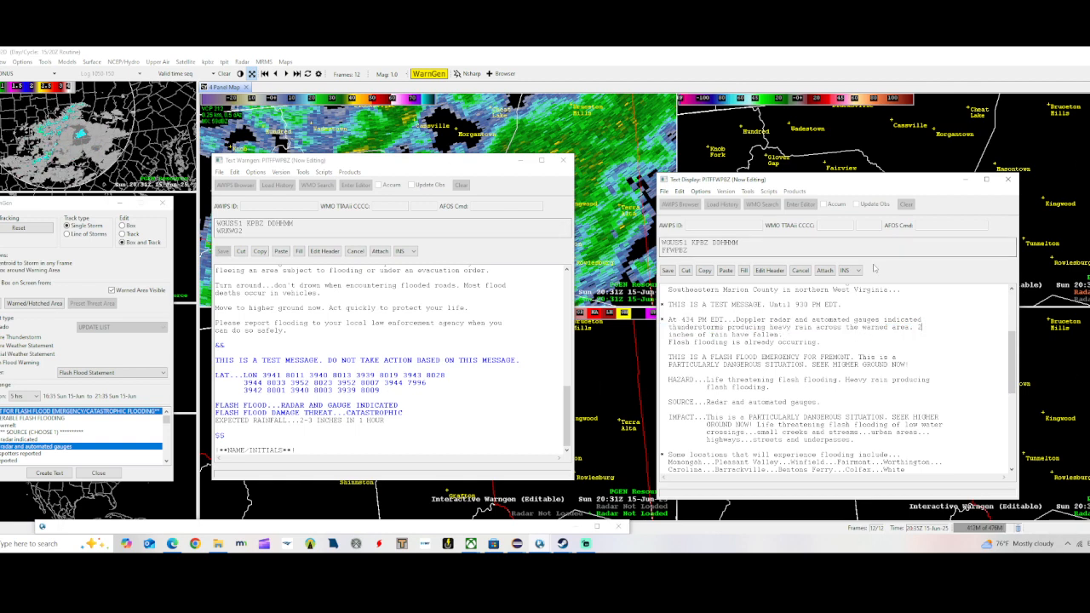
type(" to 4")
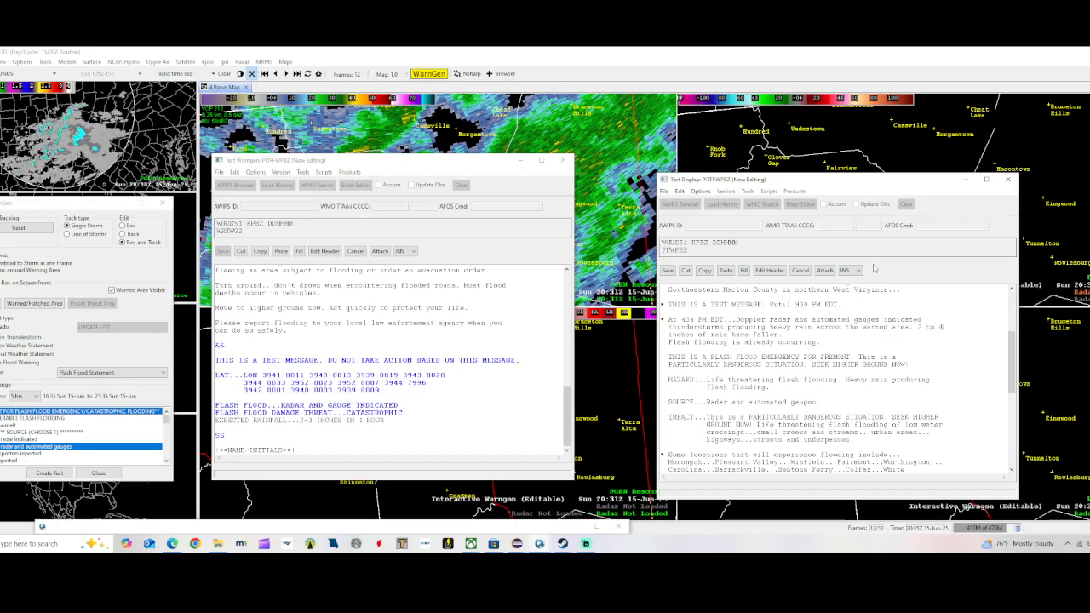
type(".25 inches of rain have fallen.")
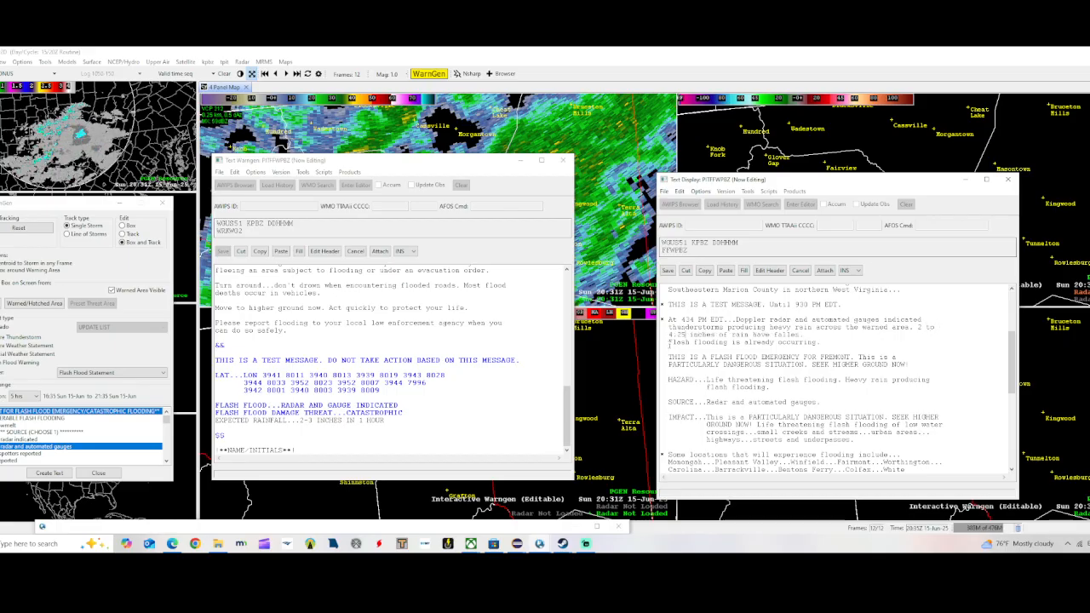
Rejoin the sentence "Flash flooding is already occurring." with the preceding rainfall sentence in the Doppler radar bullet
left_click(668, 342)
key("BackSpace")
key("BackSpace")
key("BackSpace")
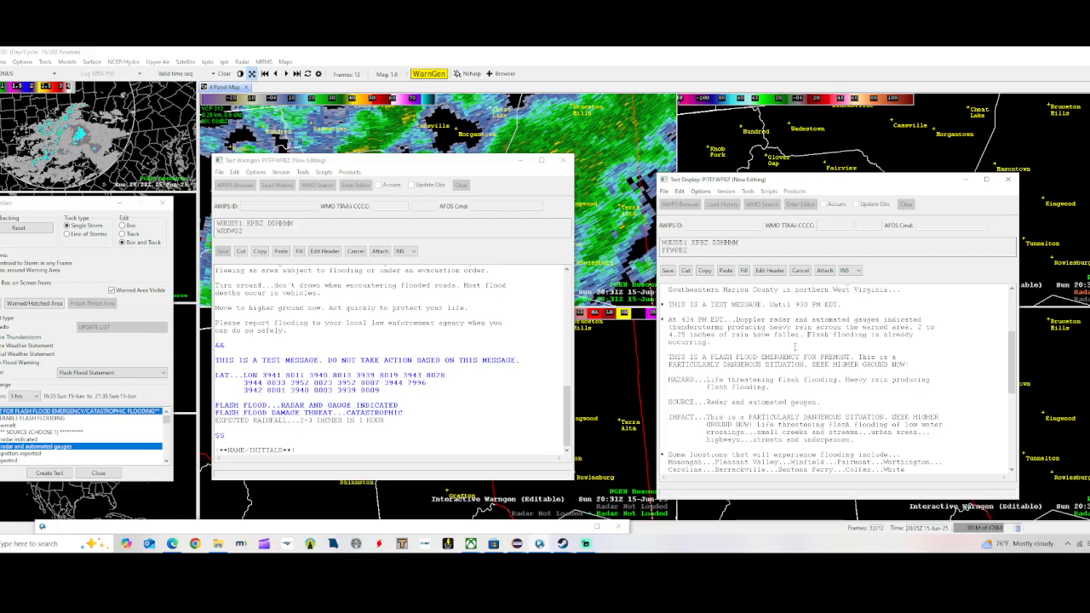
Insert "Additional rainfall amounts of 2 to 3 inches are possible in the warn area." before the flash flooding sentence in the Doppler radar bullet
type("Additio")
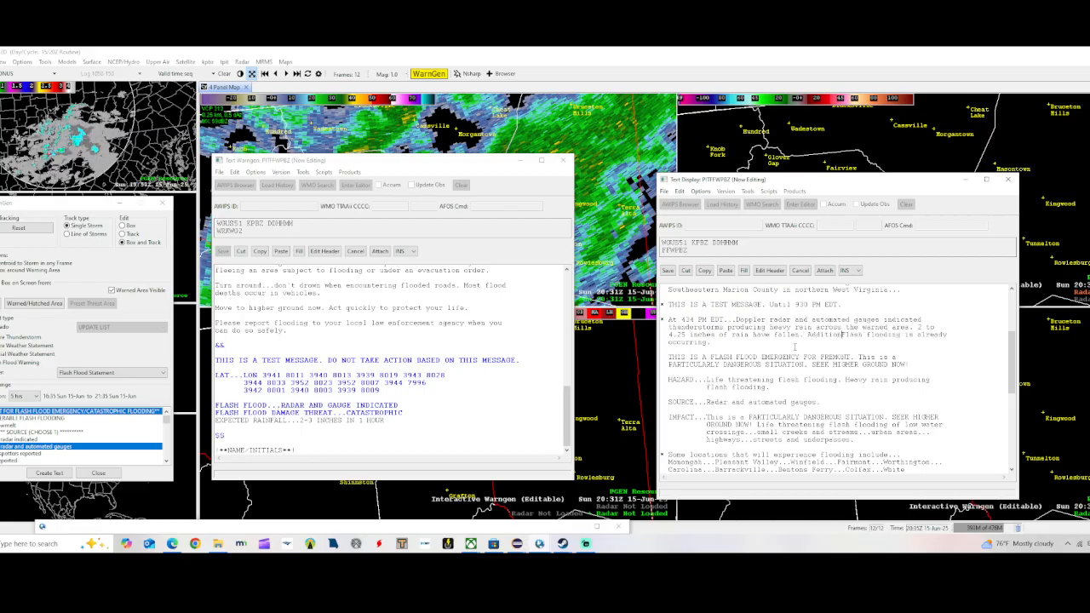
type("nal rainfall")
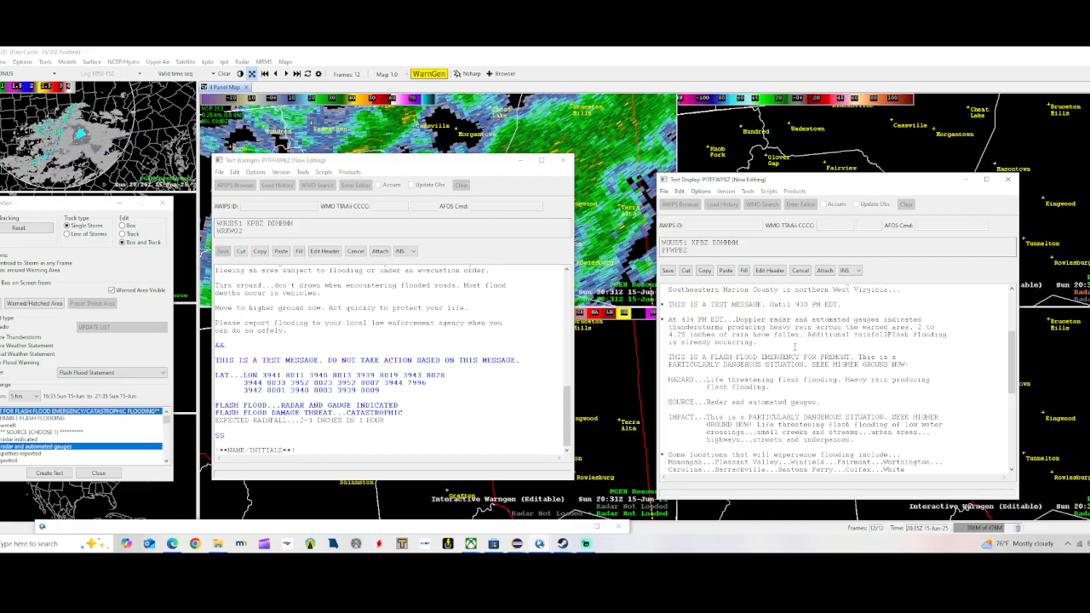
type(" and")
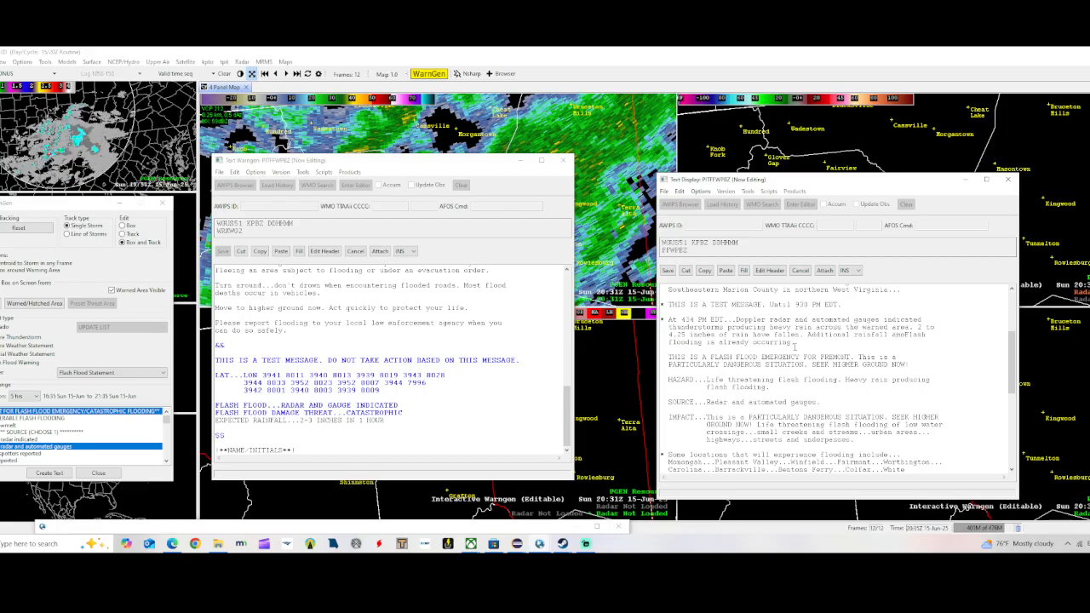
type("unt ")
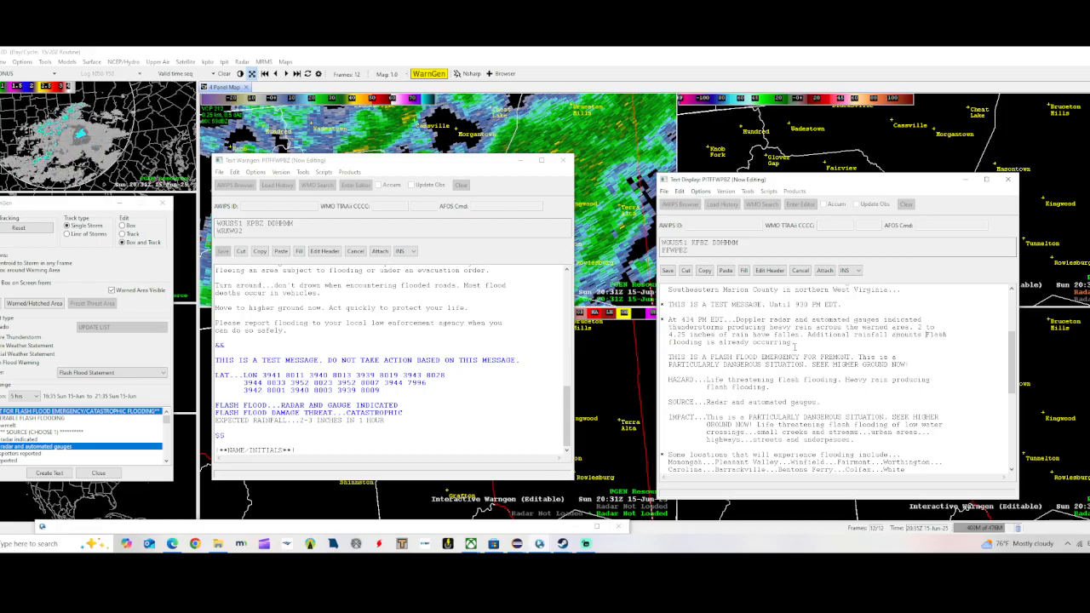
type(" of ")
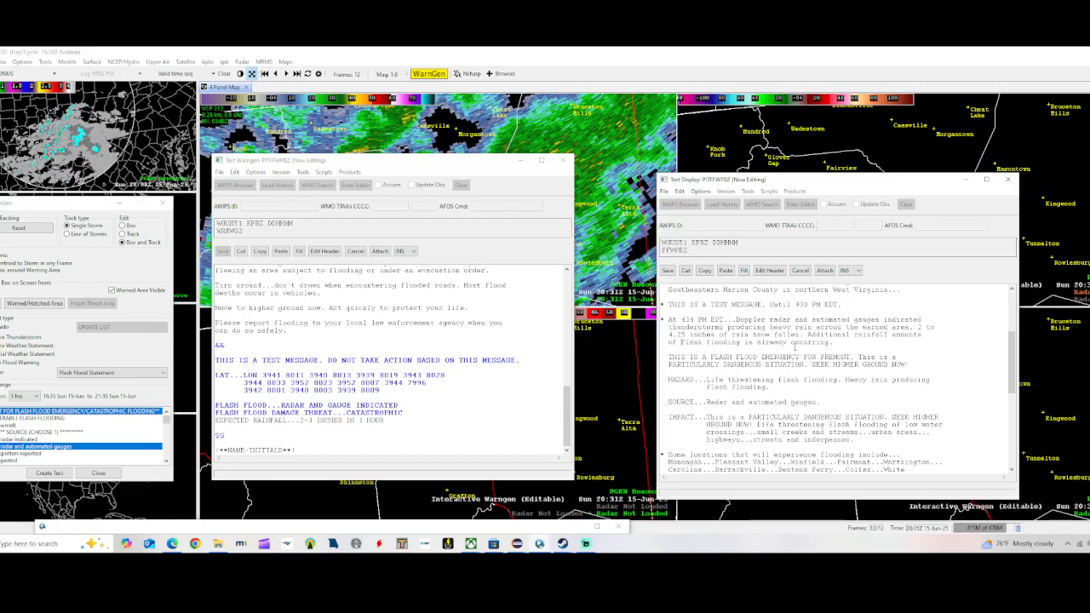
type("2 to 3 ")
type("inches of")
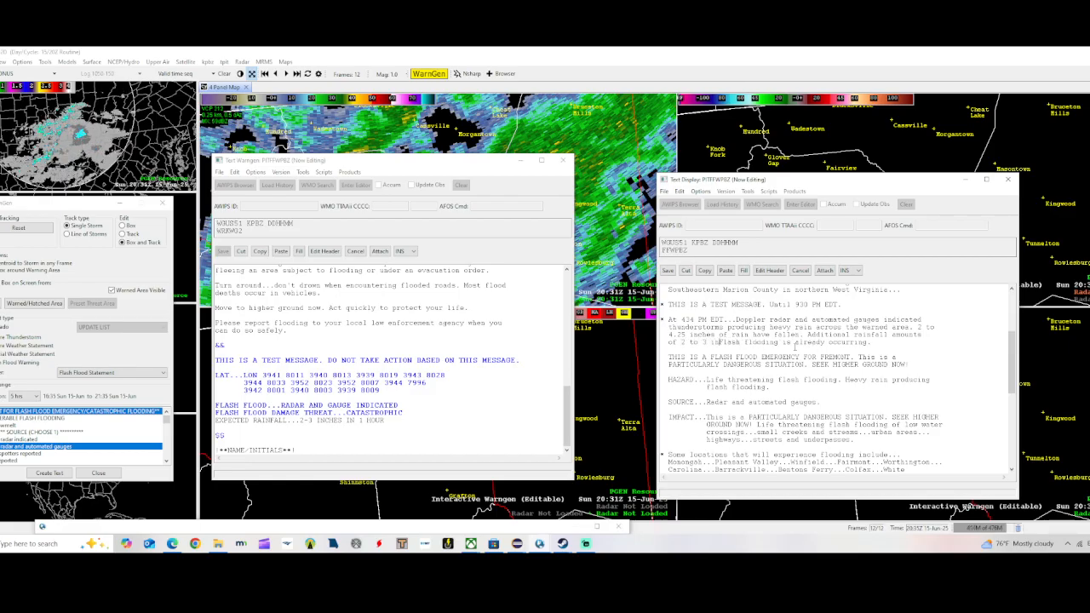
type("e ")
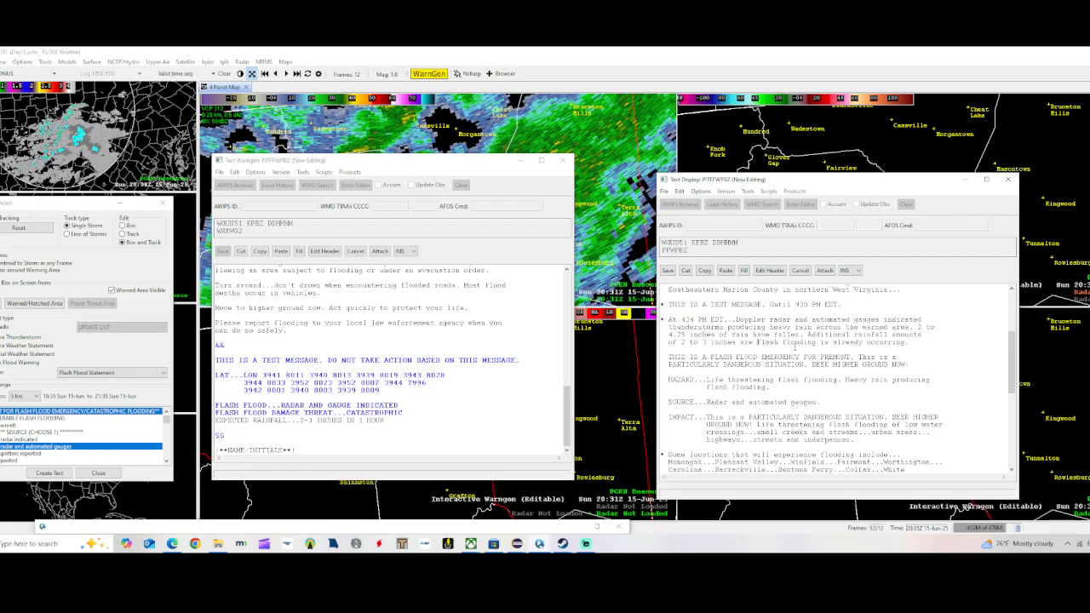
type("possible ")
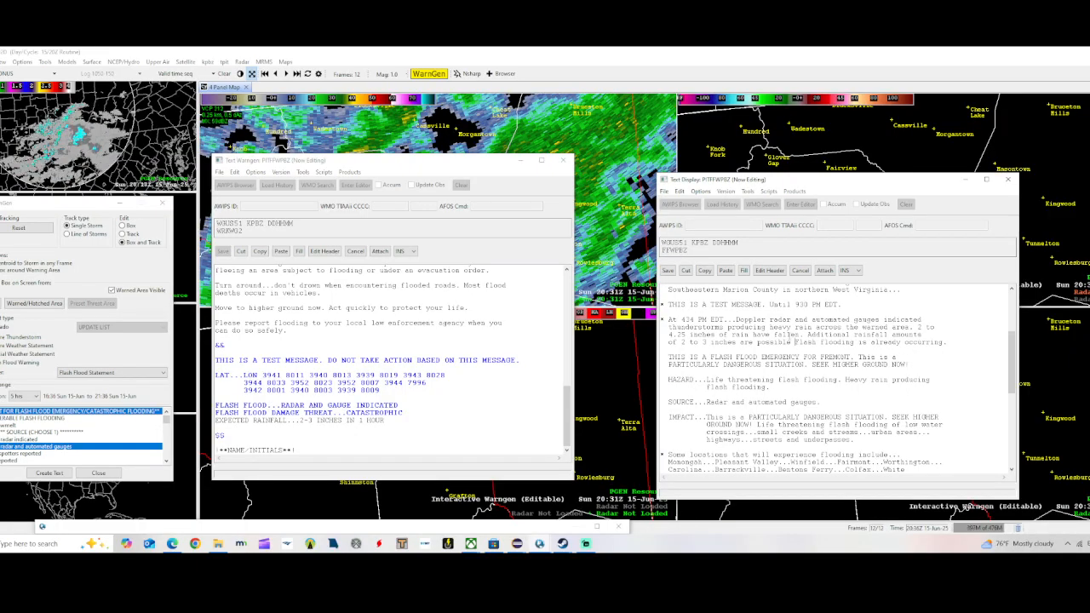
type("in the warn")
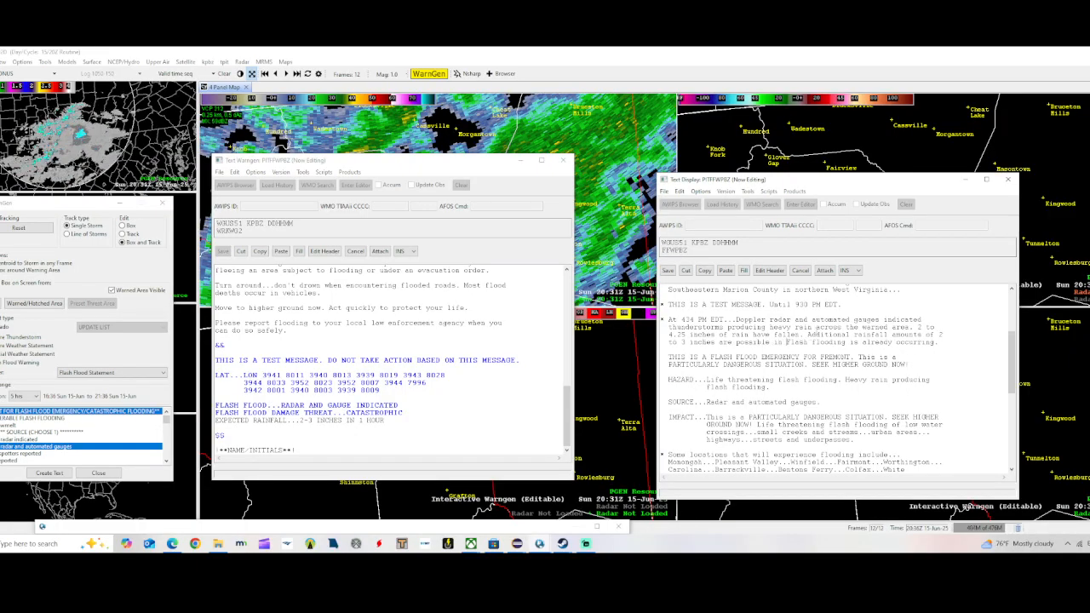
type(" area.")
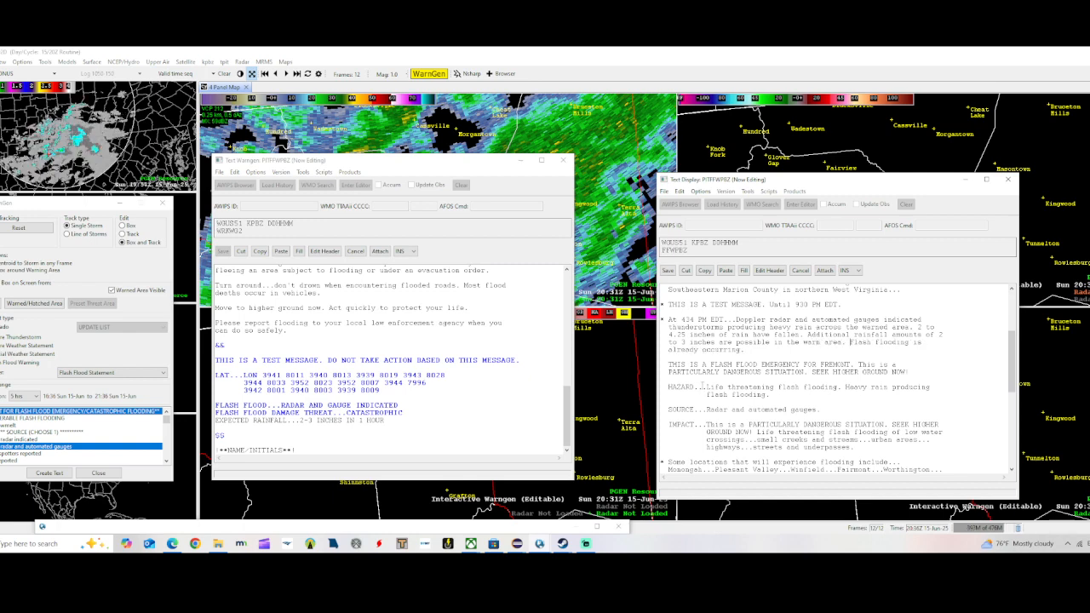
Remove "THIS IS A TEST MESSAGE." from the "Until 930 PM EDT" bullet and the "Flash Flood Warning for" bullet
scroll(783, 347, "up", 3)
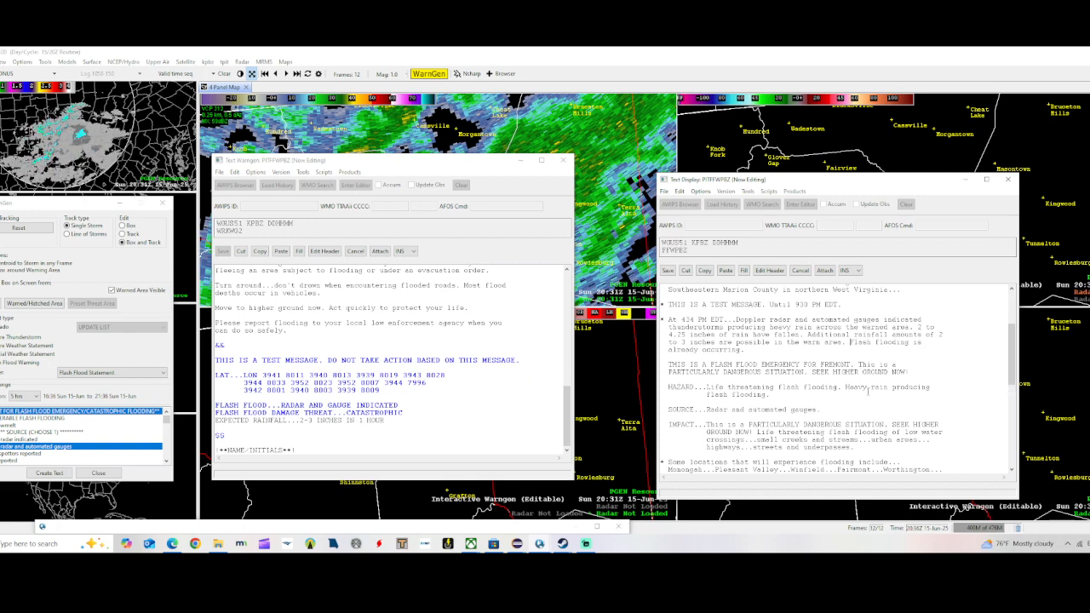
left_click_drag(770, 372, 770, 350)
key("BackSpace")
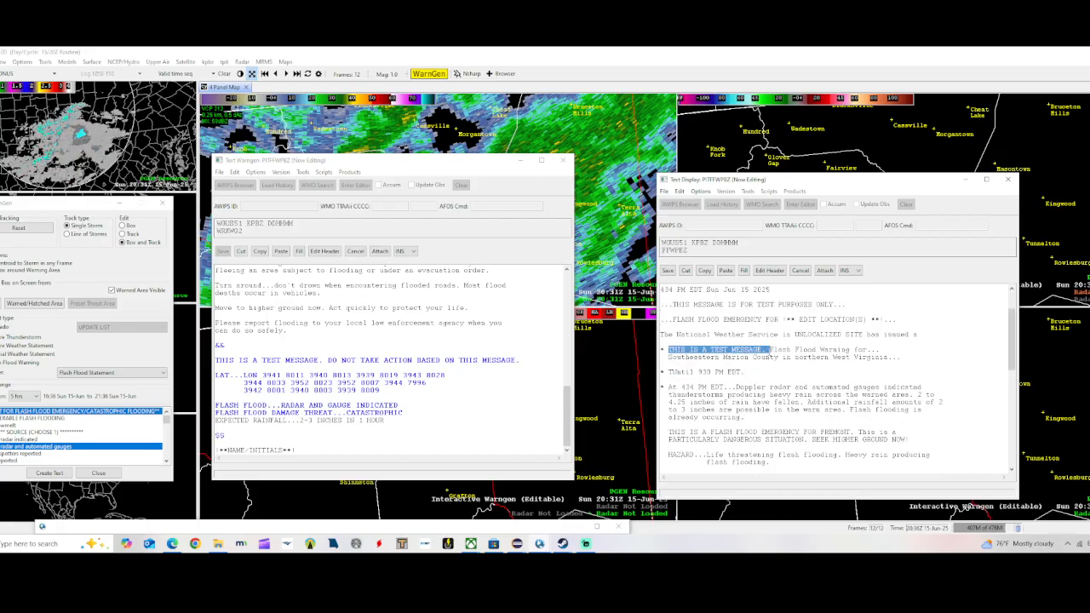
key("BackSpace")
left_click(673, 373)
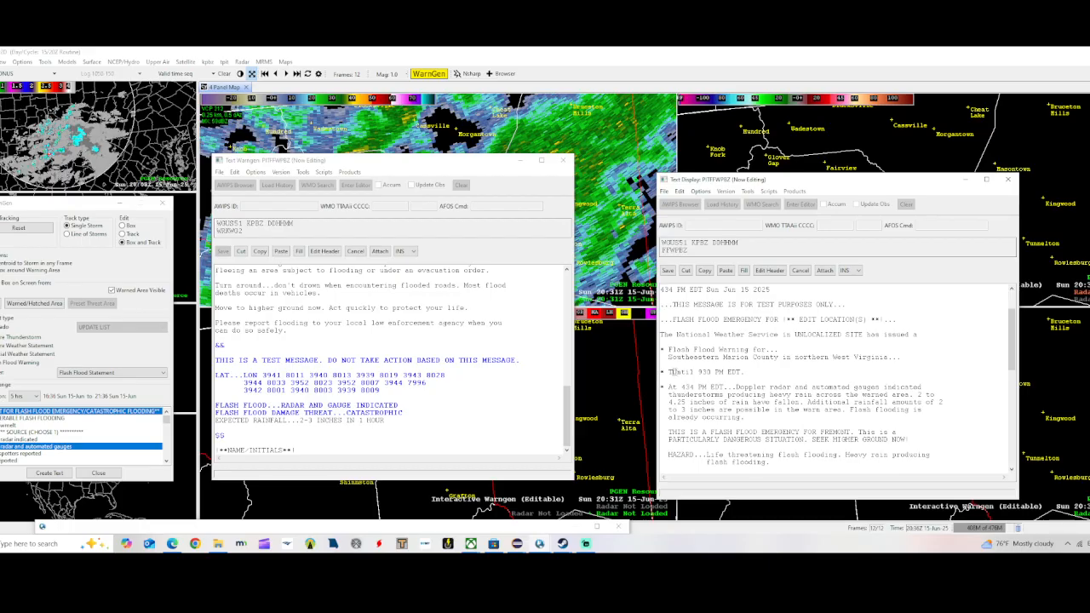
key("BackSpace")
Replace the location placeholder in the flash flood emergency headline with FREMONT
left_click_drag(886, 319, 783, 320)
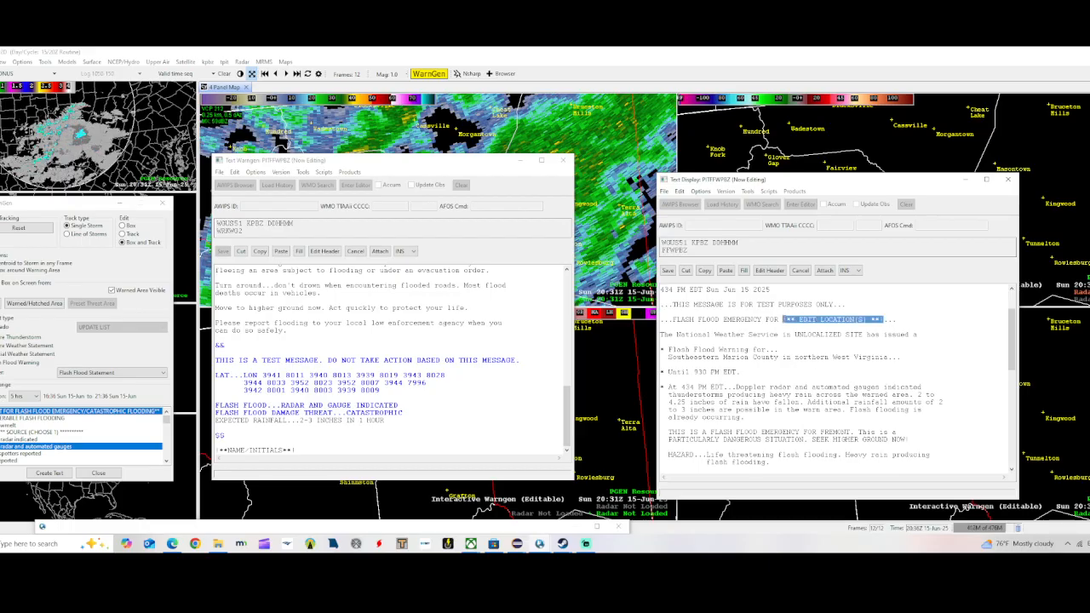
type("FREM")
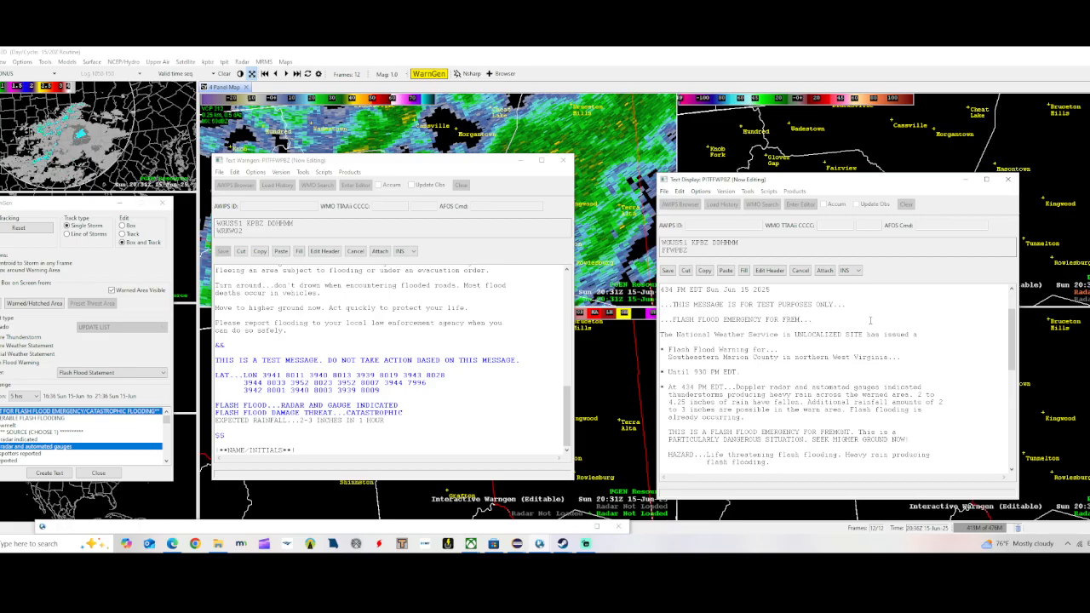
type("ONT")
key("BackSpace")
key("BackSpace")
key("BackSpace")
key("BackSpace")
key("BackSpace")
key("BackSpace")
key("BackSpace")
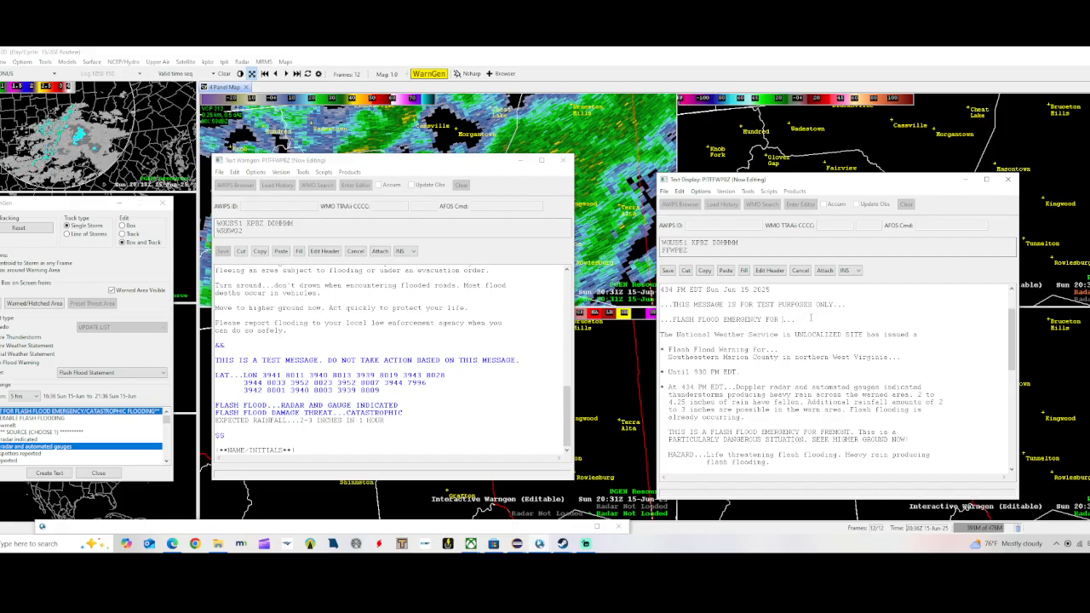
type("FREMONT")
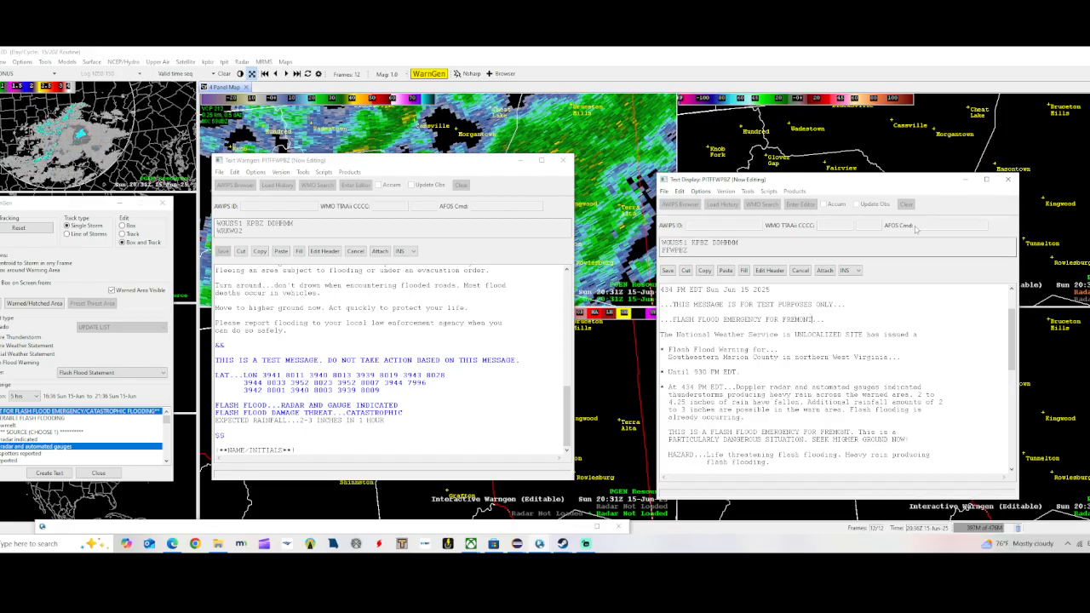
left_click_drag(878, 184, 826, 191)
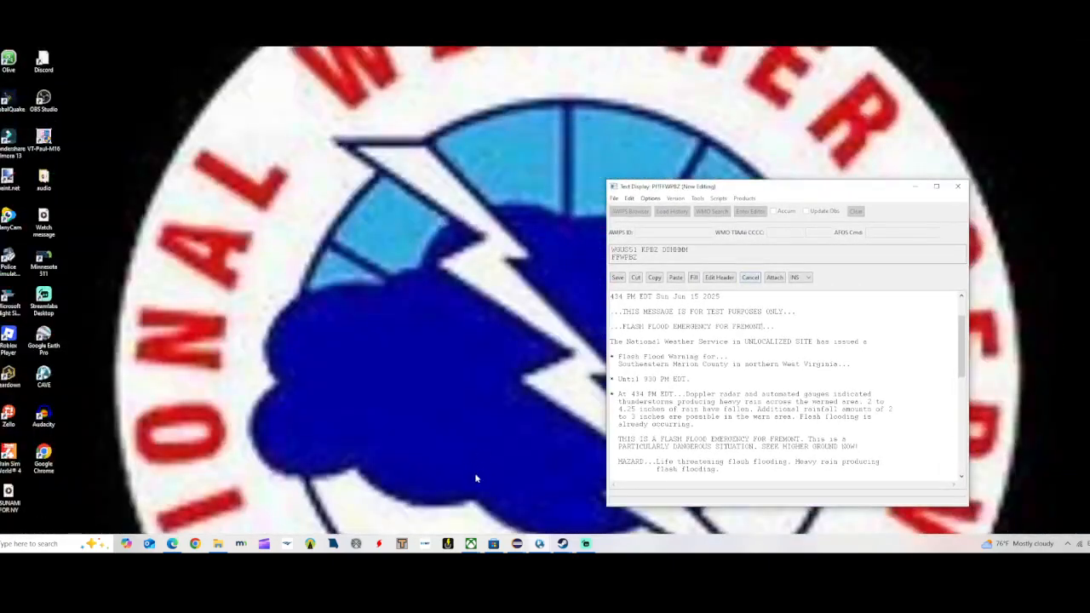
left_click(539, 546)
left_click(686, 512)
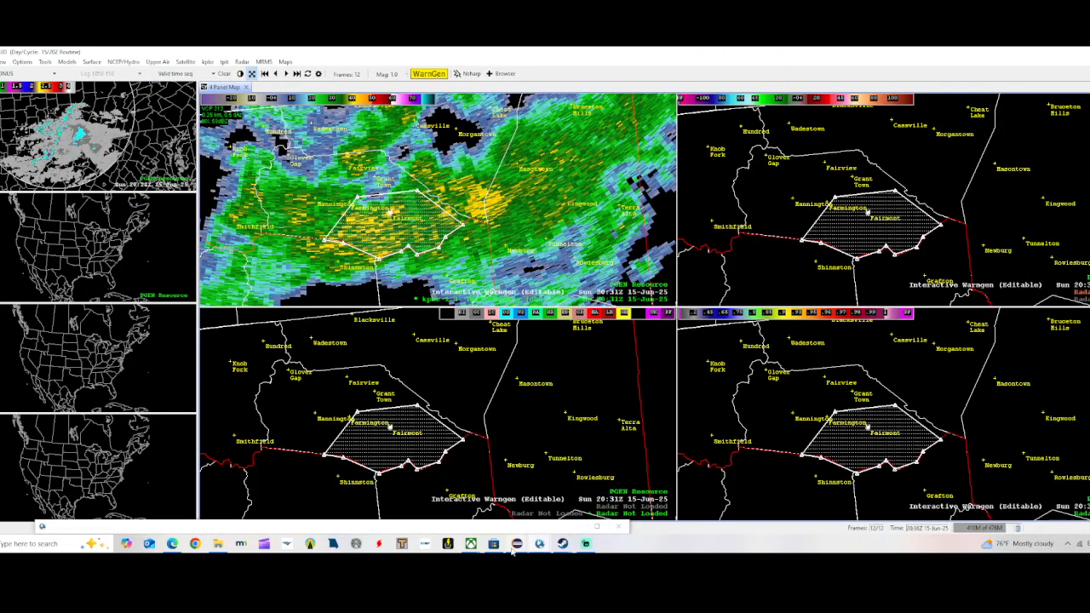
left_click(539, 545)
left_click(474, 516)
left_click(539, 545)
left_click(372, 517)
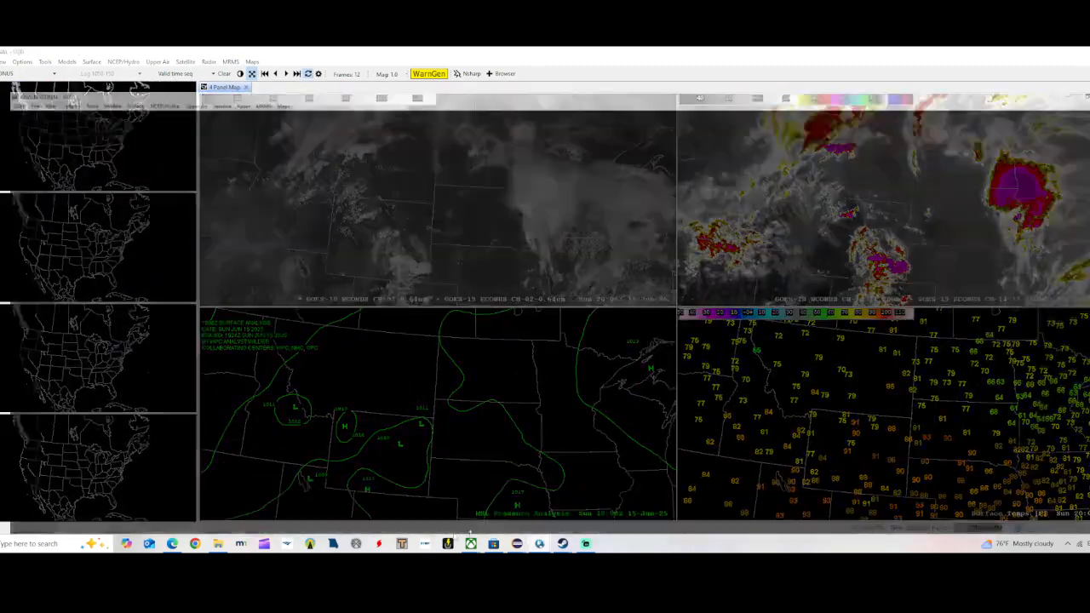
left_click(562, 544)
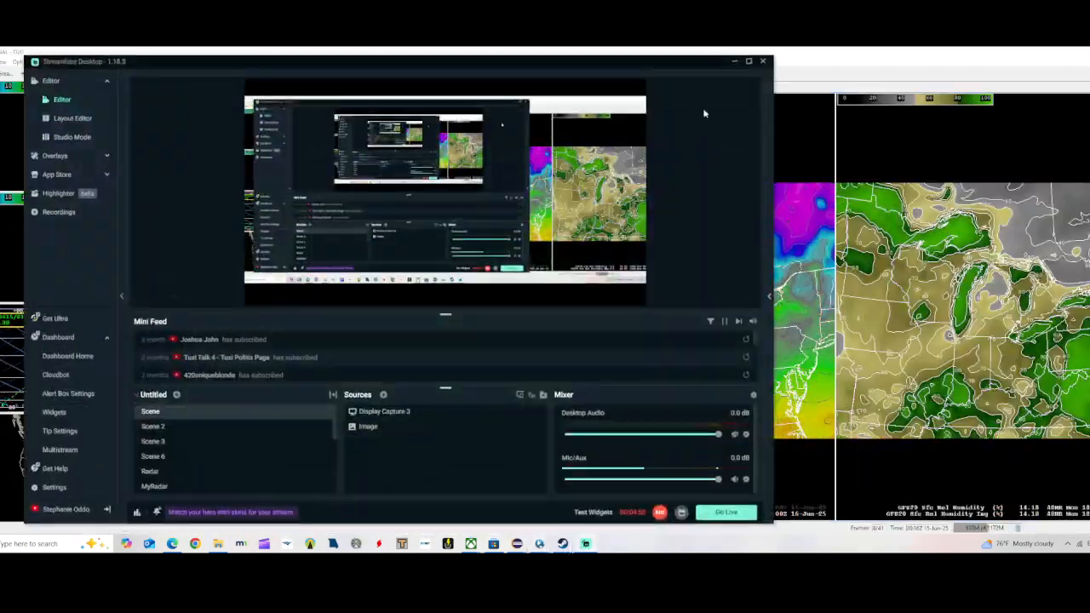
left_click(730, 63)
left_click(539, 543)
left_click(323, 511)
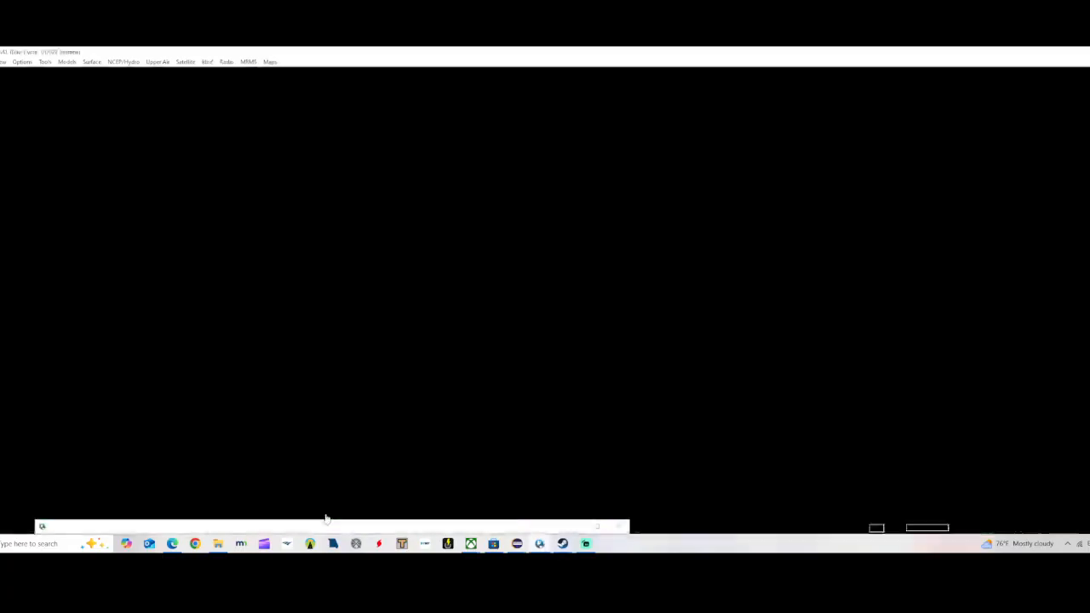
Bring up the PBZ radar map with the edited flash flood warning text and the original WarnGen text in front of it
left_click(543, 544)
left_click(672, 518)
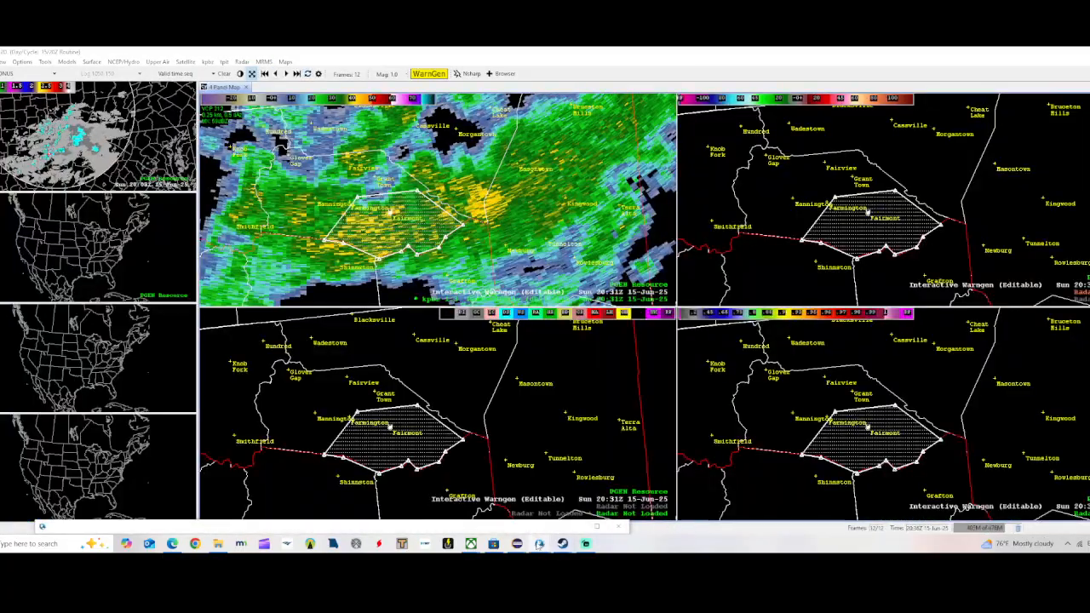
left_click(543, 544)
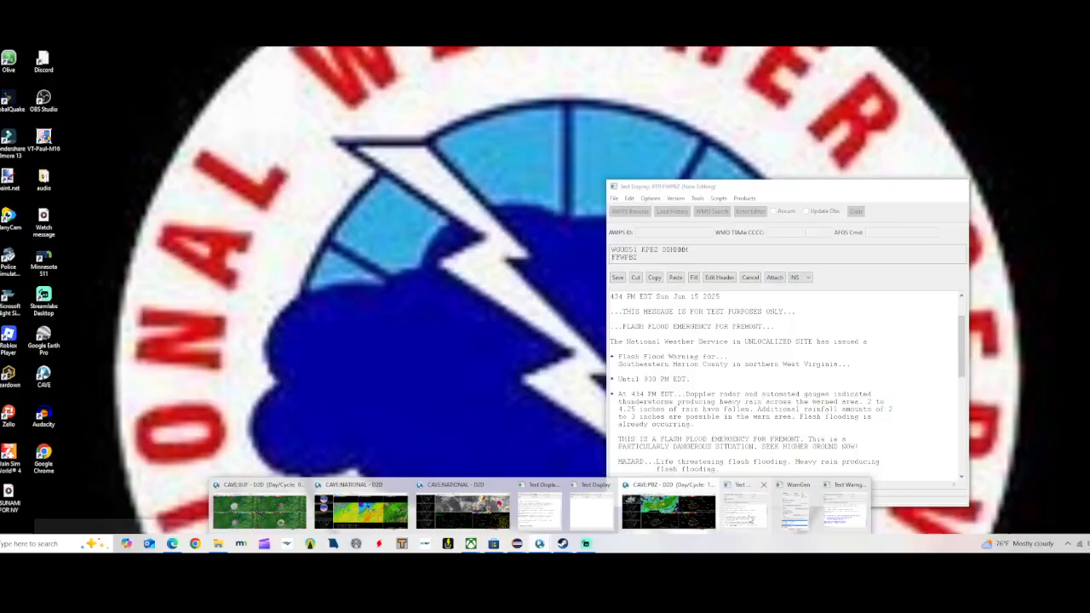
left_click(746, 511)
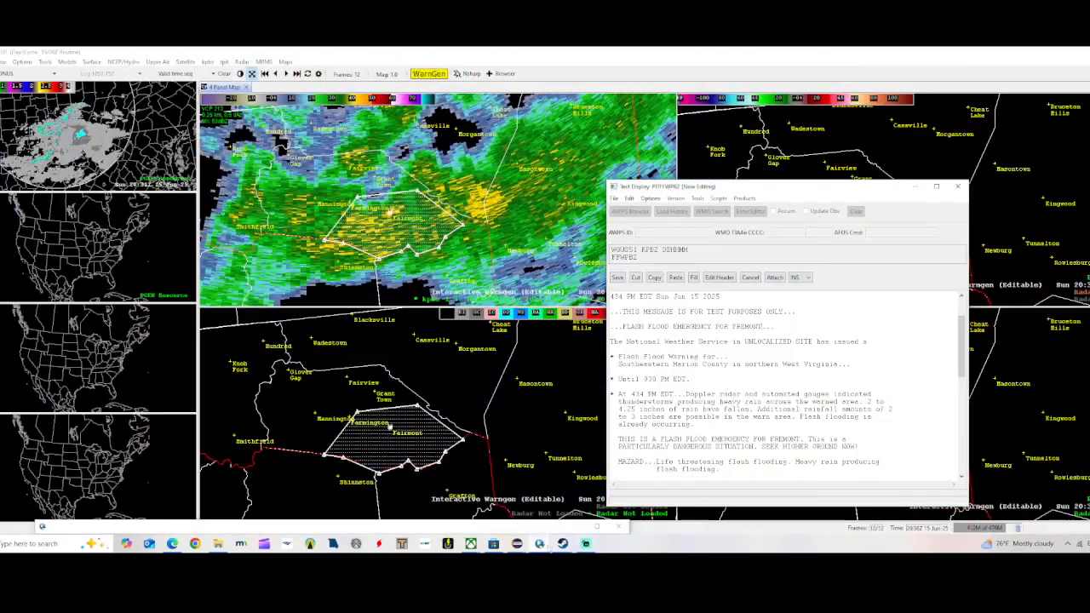
left_click(844, 516)
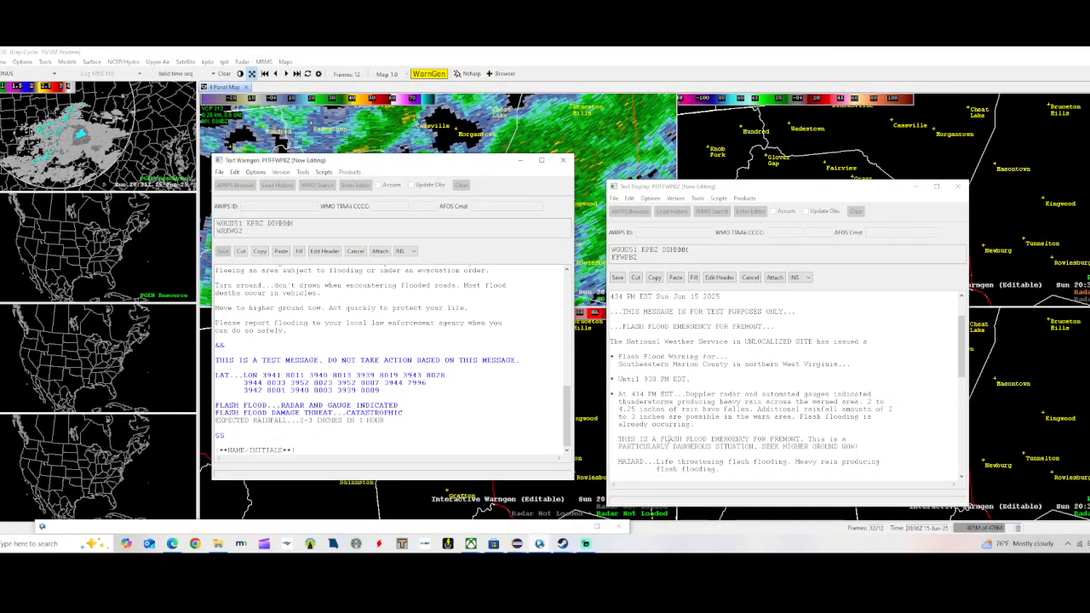
Replace FREMONT with FAIRMONT in the flash flood emergency sentence below the Doppler radar bullet and keep the following sentence intact
double_click(786, 440)
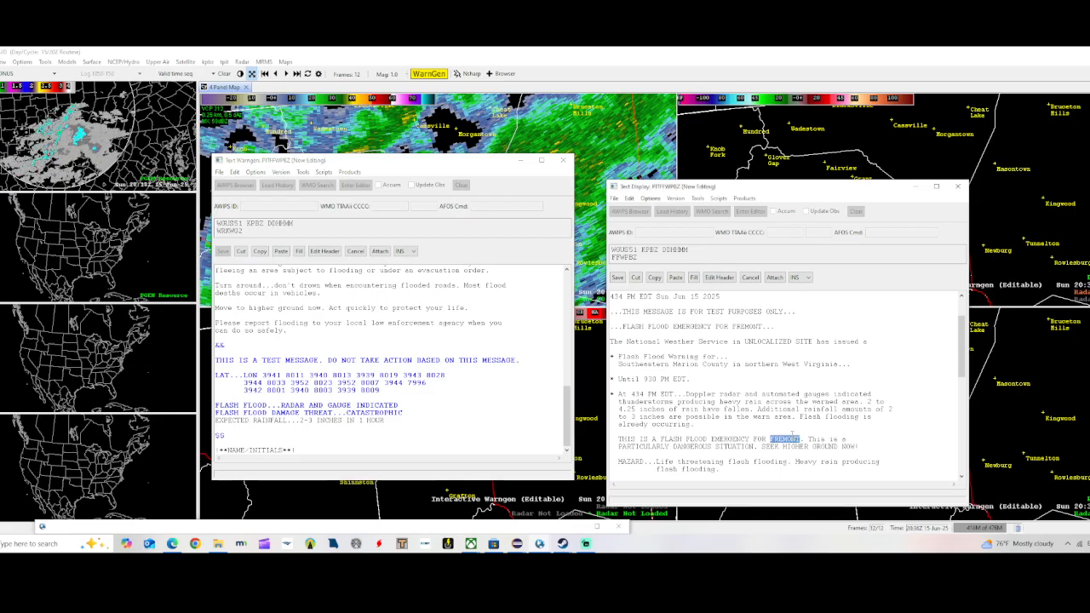
type("FAIRM")
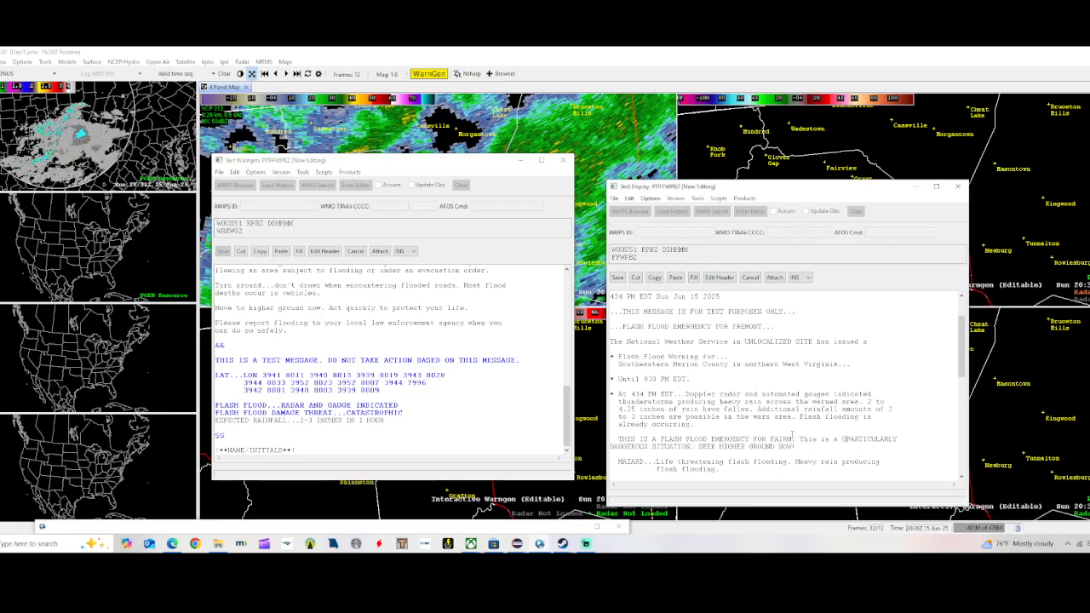
type("ONT")
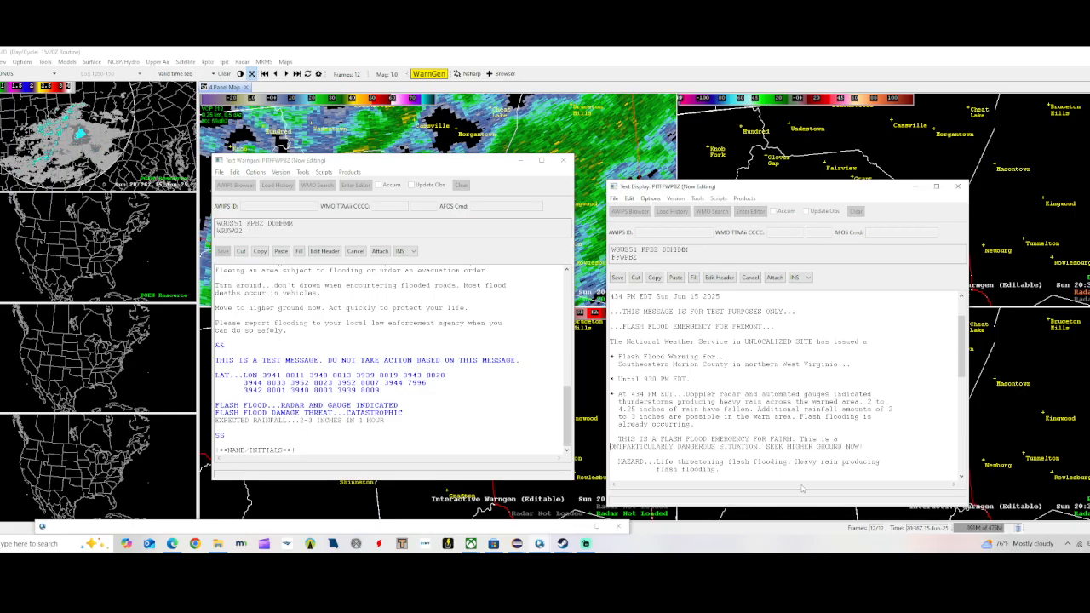
key("BackSpace")
key("BackSpace")
key("BackSpace")
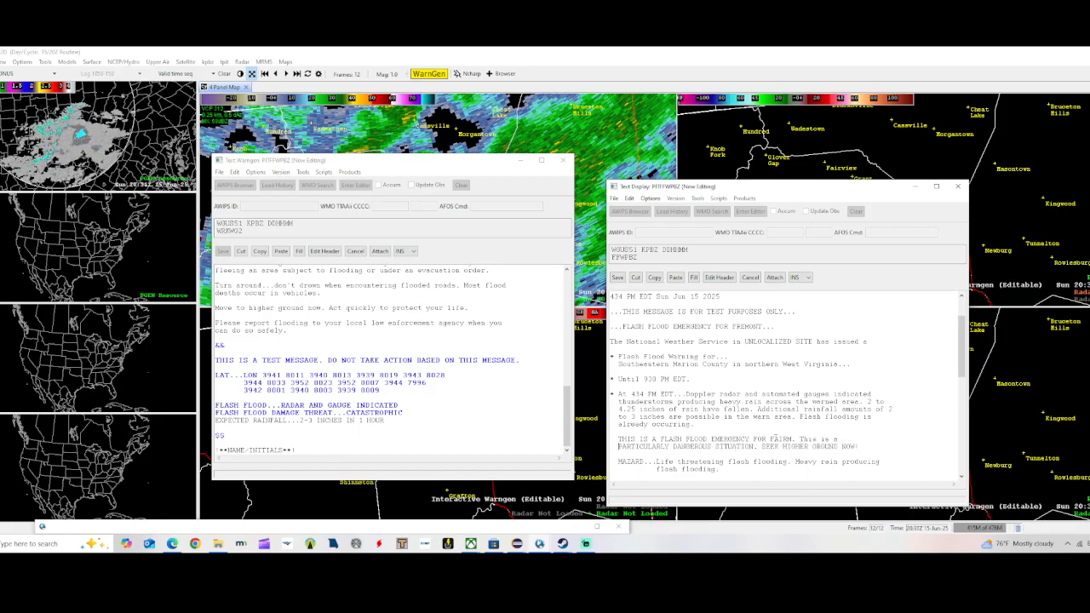
type(".")
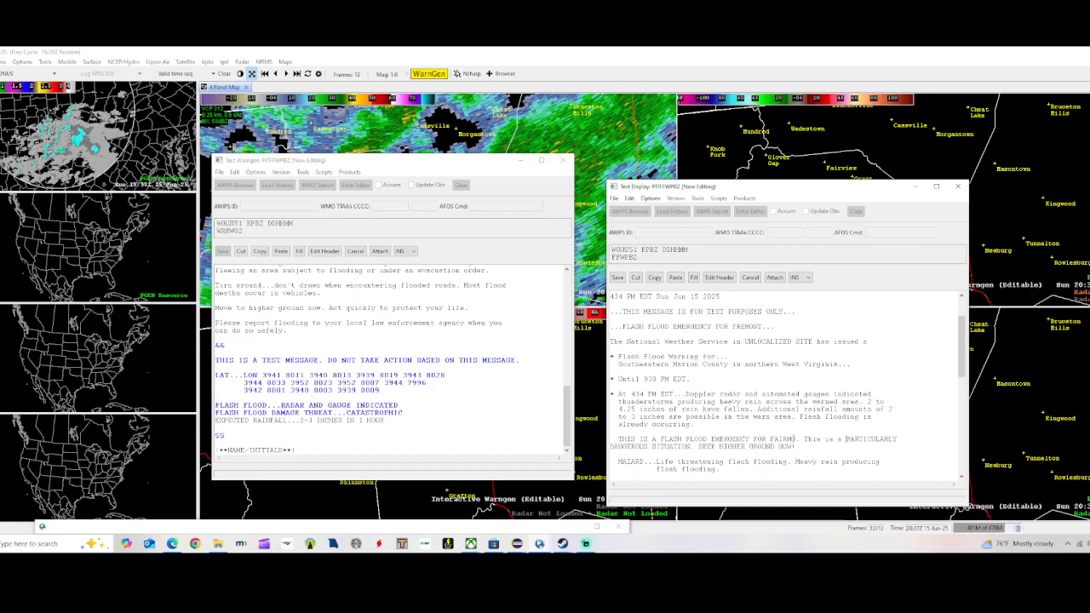
key("BackSpace")
key("BackSpace")
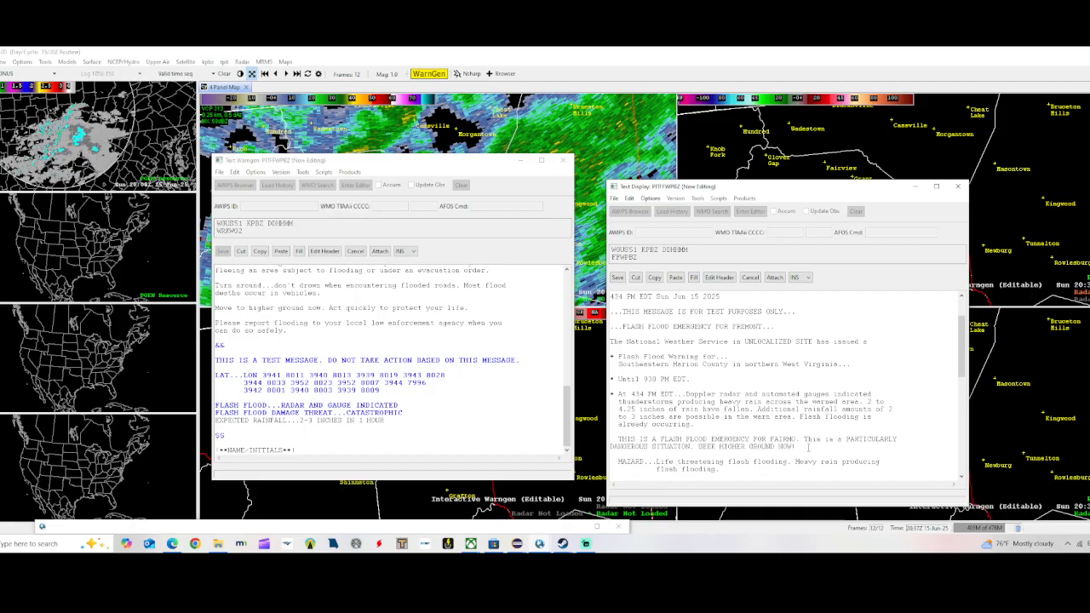
type("NT")
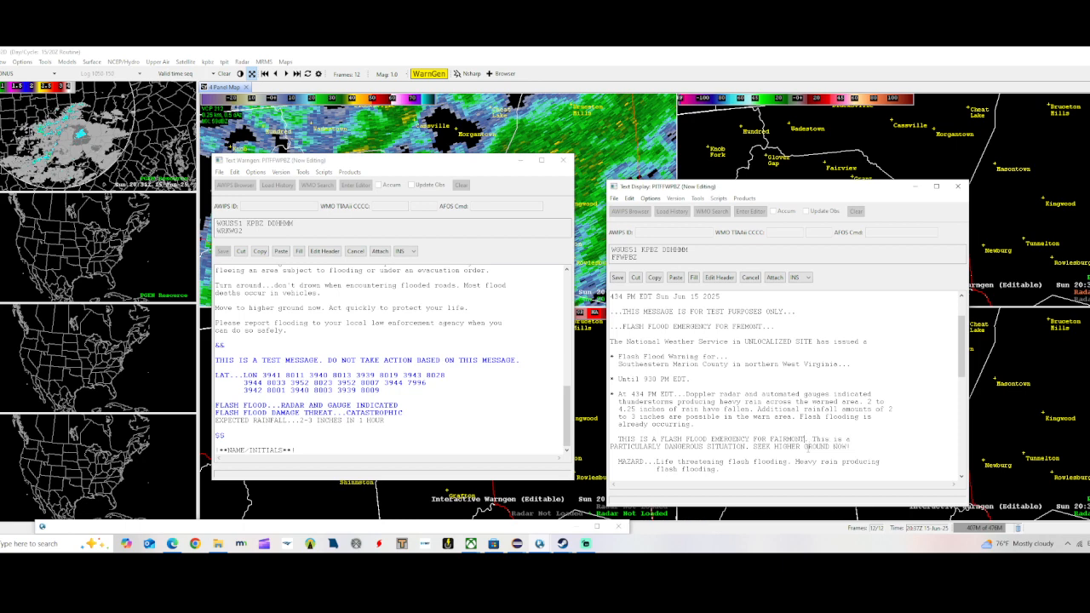
Remove the "...THIS MESSAGE IS FOR TEST PURPOSES ONLY..." line and replace FREMONT in the emergency headline with FAIRMONT copied from the sentence below
double_click(790, 440)
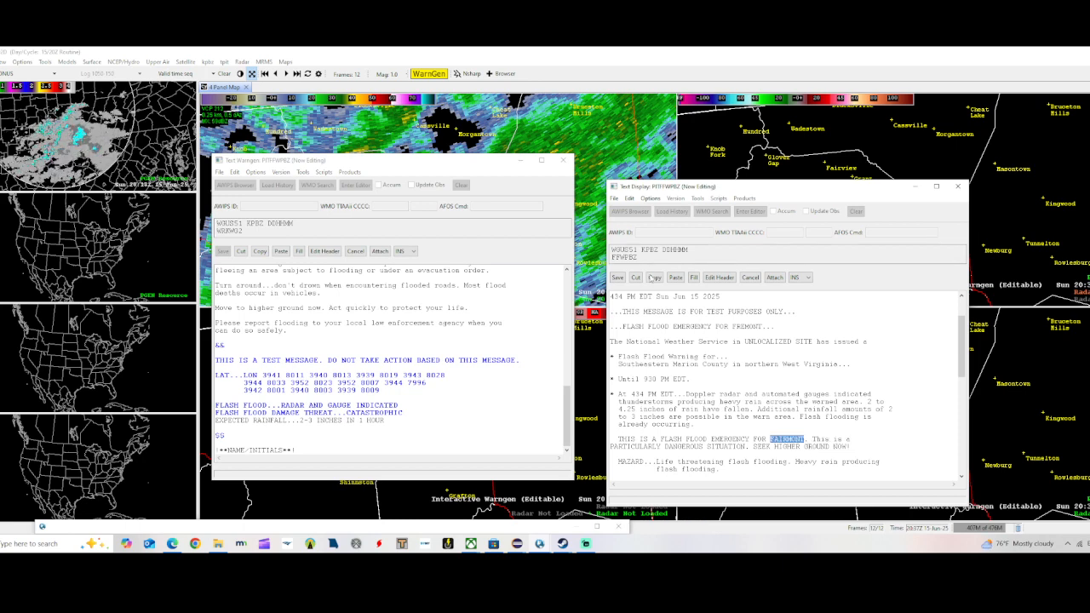
left_click(652, 279)
left_click(611, 448)
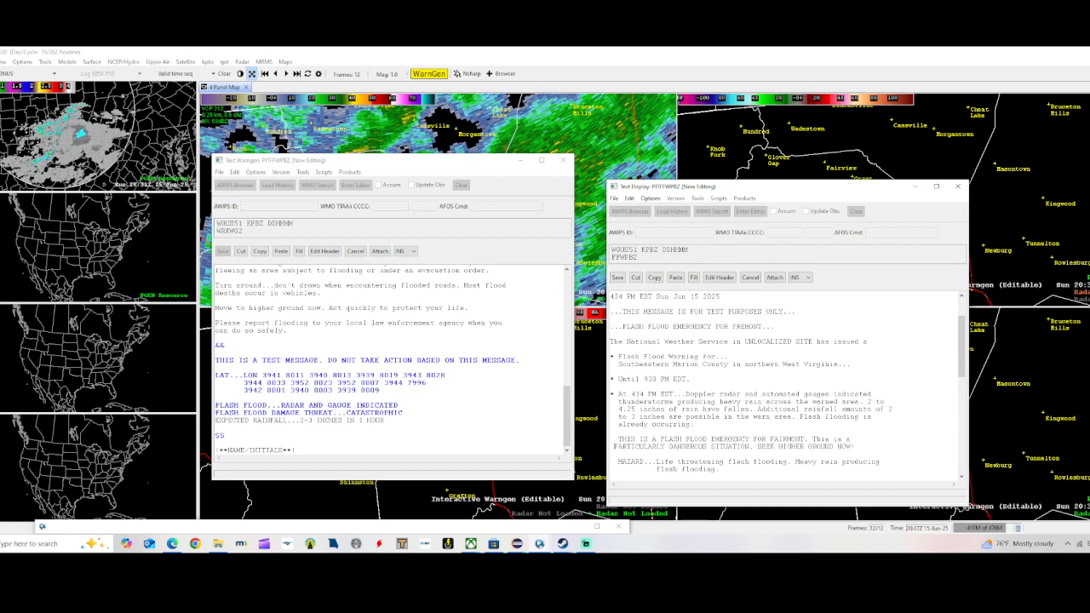
scroll(722, 399, "up", 1)
left_click_drag(800, 333, 790, 327)
key("BackSpace")
key("BackSpace")
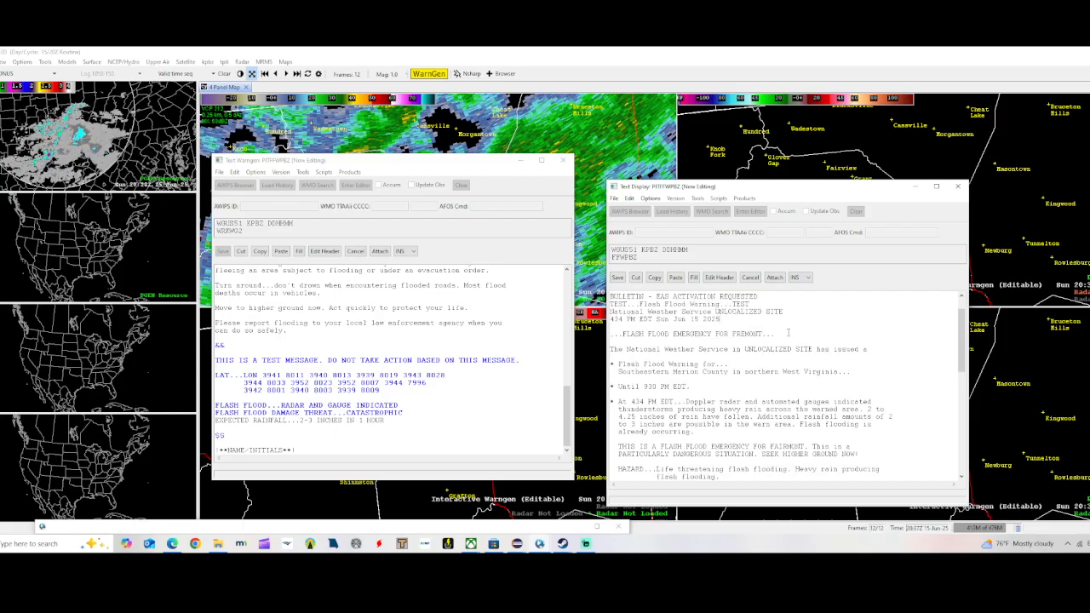
double_click(750, 334)
left_click(675, 278)
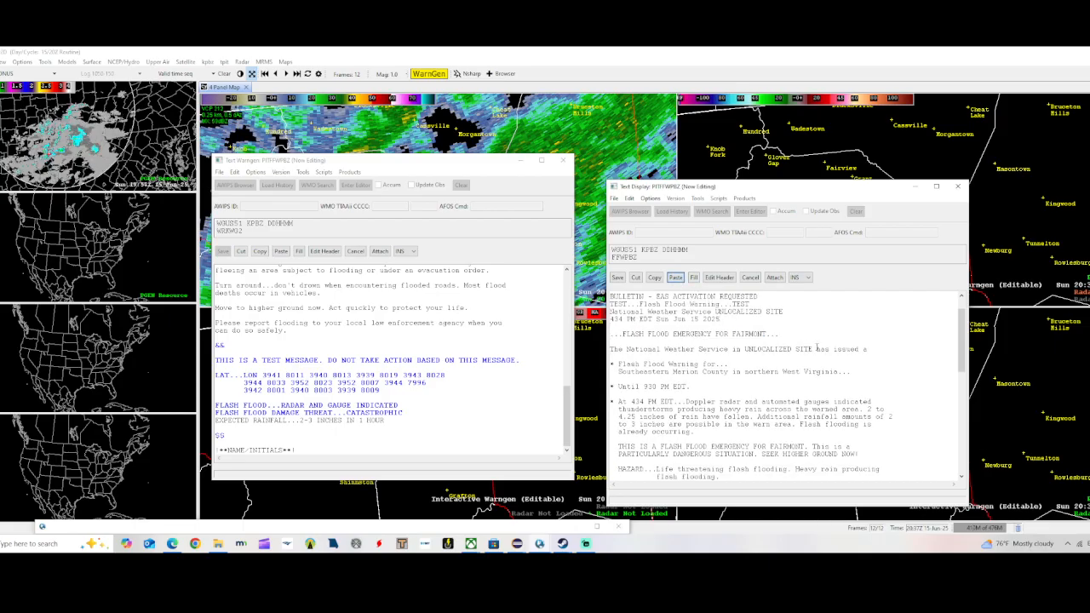
Replace UNLOCALIZED SITE with Pittsburgh in the "The National Weather Service in ... has issued a" sentence
left_click_drag(815, 349, 746, 350)
type("Pittsb")
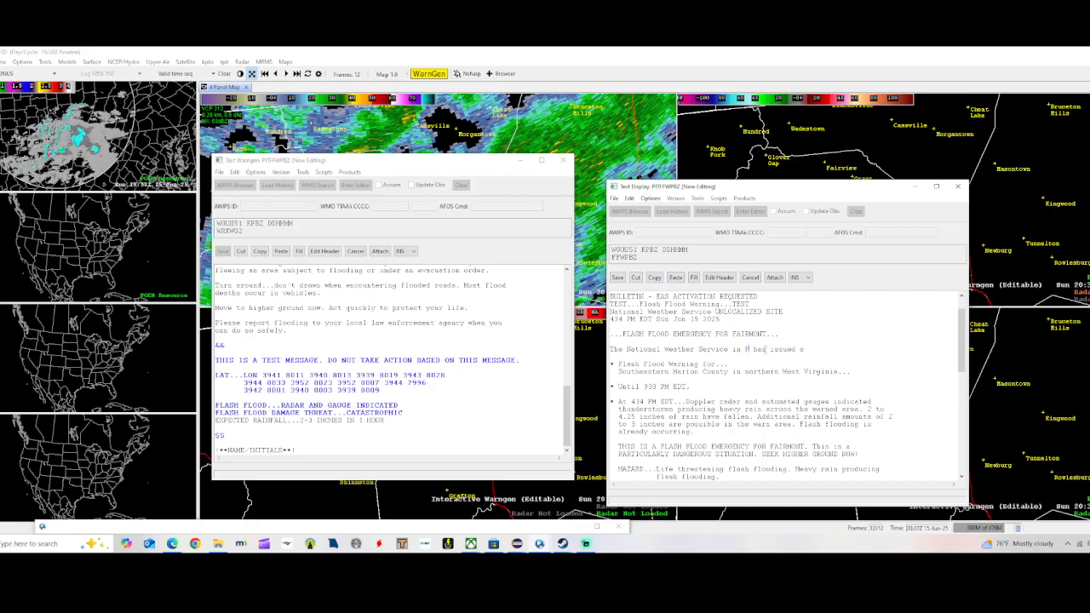
type("urg")
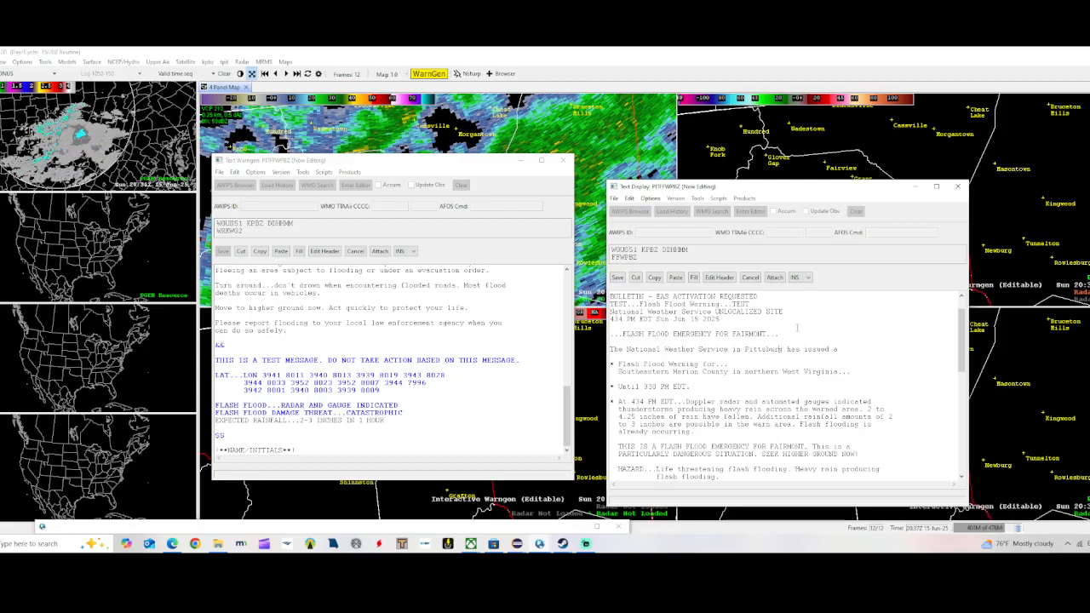
type("h")
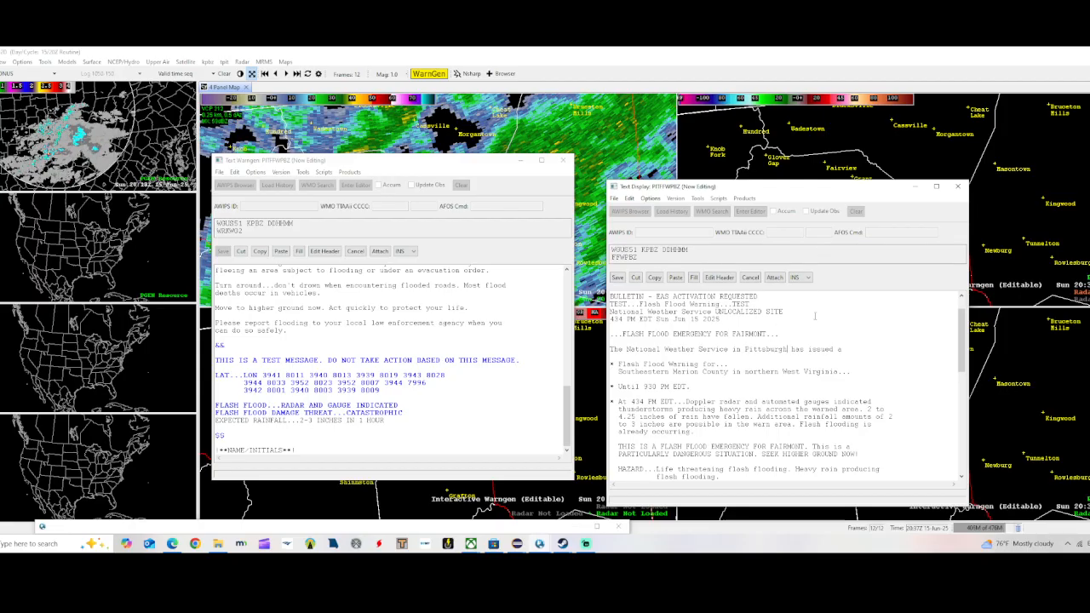
scroll(996, 140, "down", 5)
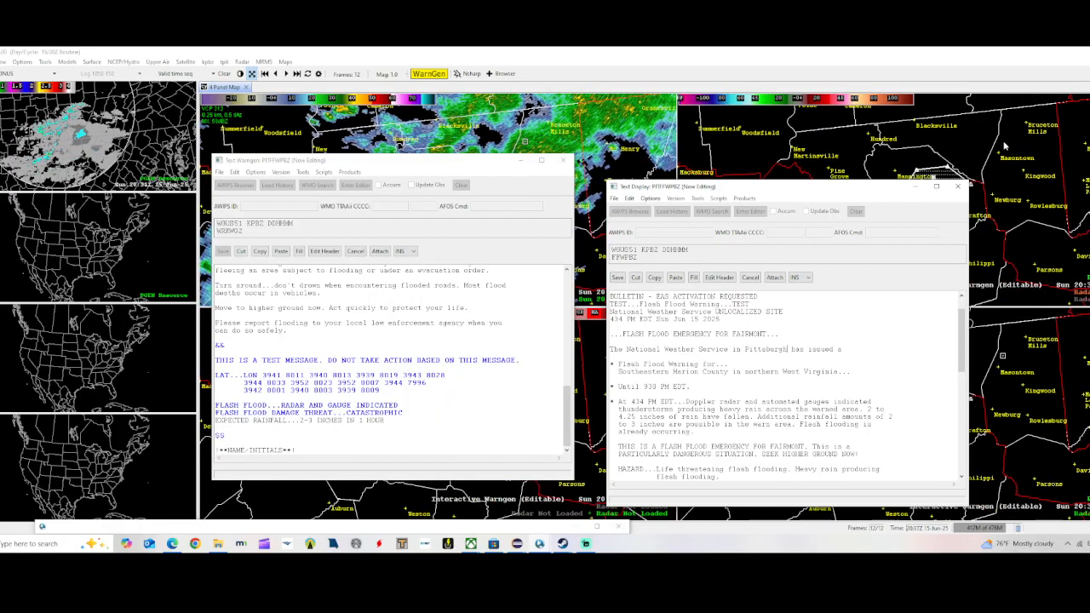
scroll(971, 104, "down", 4)
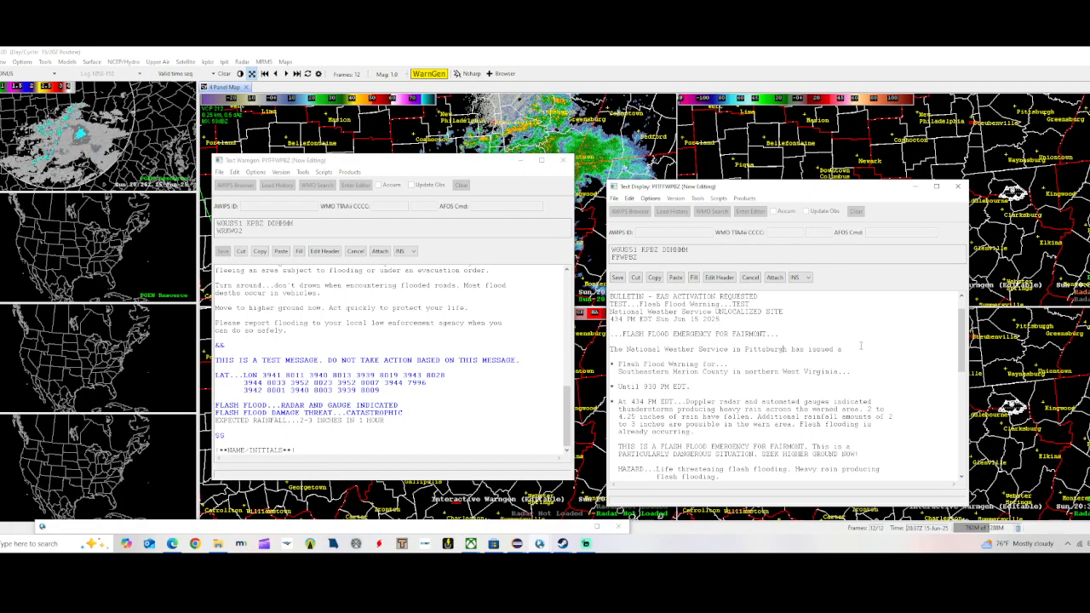
Set the office line in the header to Pittsburgh PA and try to remove the trailing "...TEST" from the line above it
double_click(771, 349)
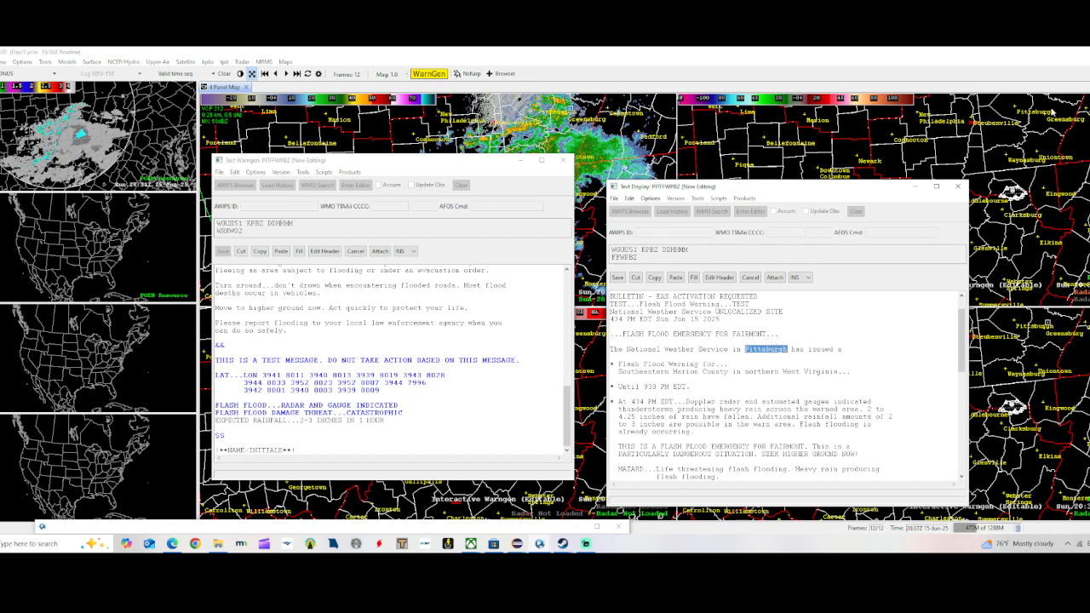
left_click(655, 278)
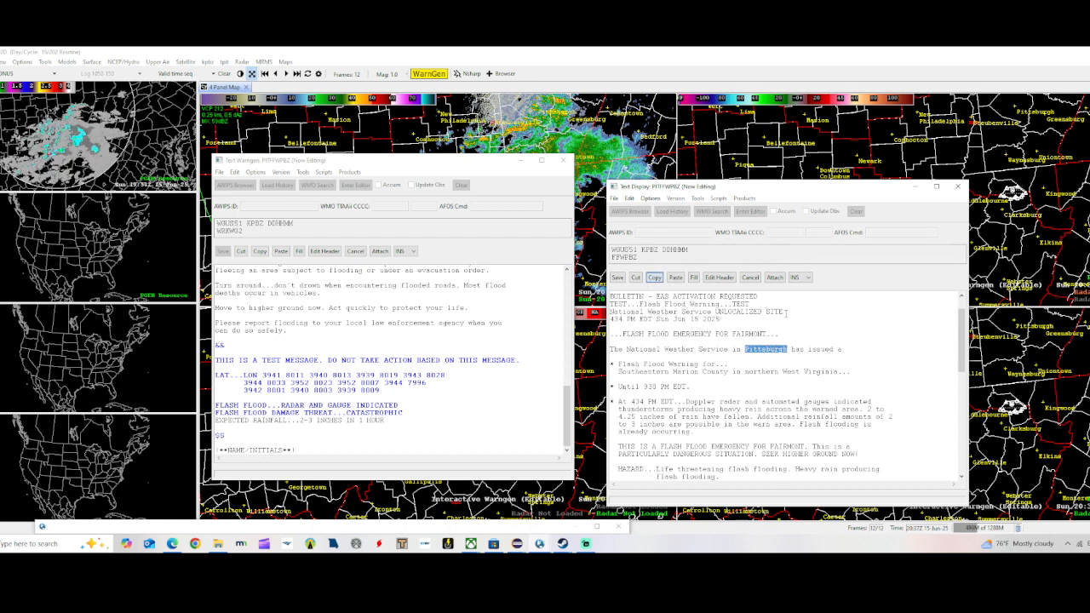
left_click_drag(783, 311, 717, 313)
left_click(675, 278)
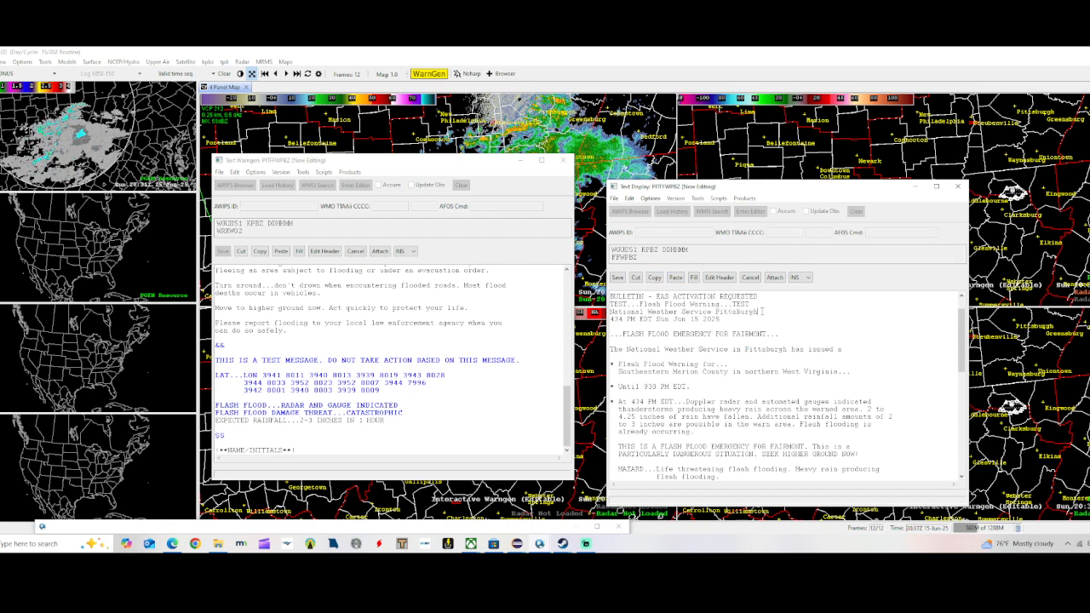
type("PA")
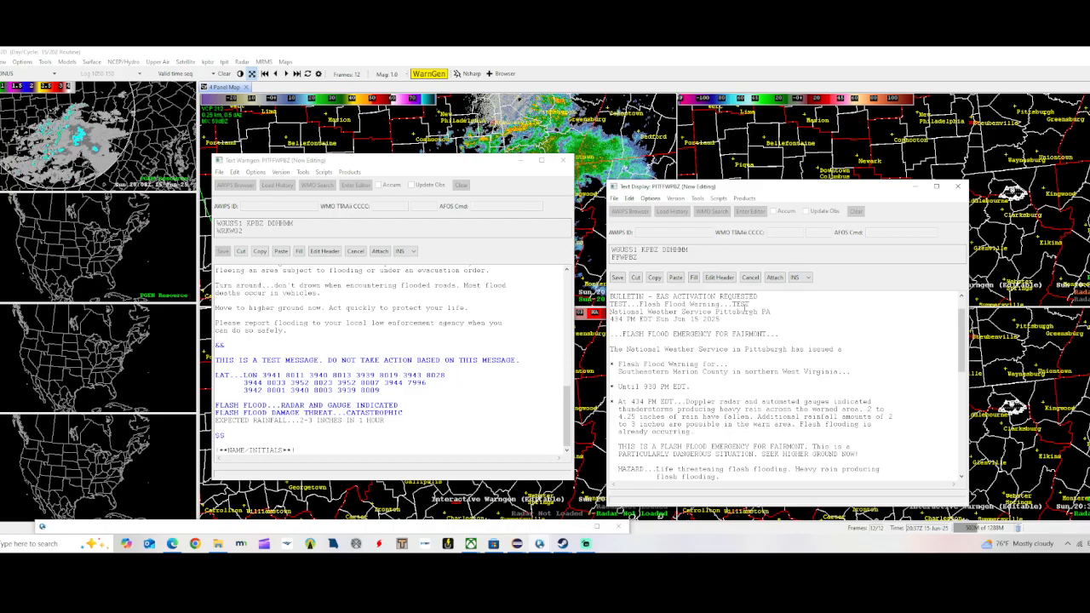
left_click_drag(750, 304, 719, 310)
key("BackSpace")
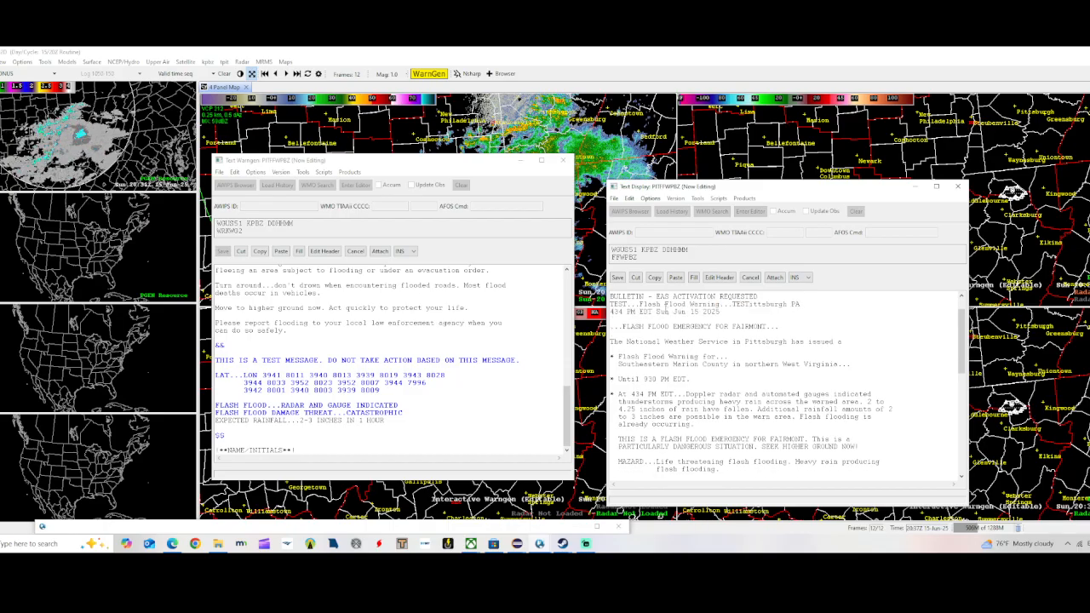
Replace the garbled header lines with the title, office and time lines from the original WarnGen text, and remove the trailing "...TEST" from the title
scroll(309, 325, "up", 15)
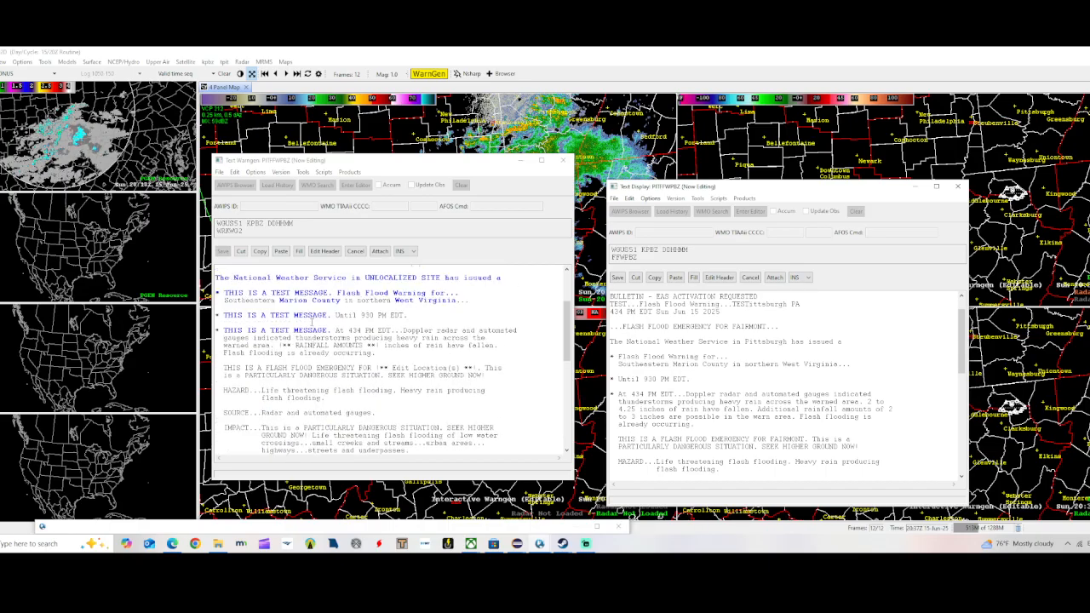
left_click_drag(338, 322, 209, 306)
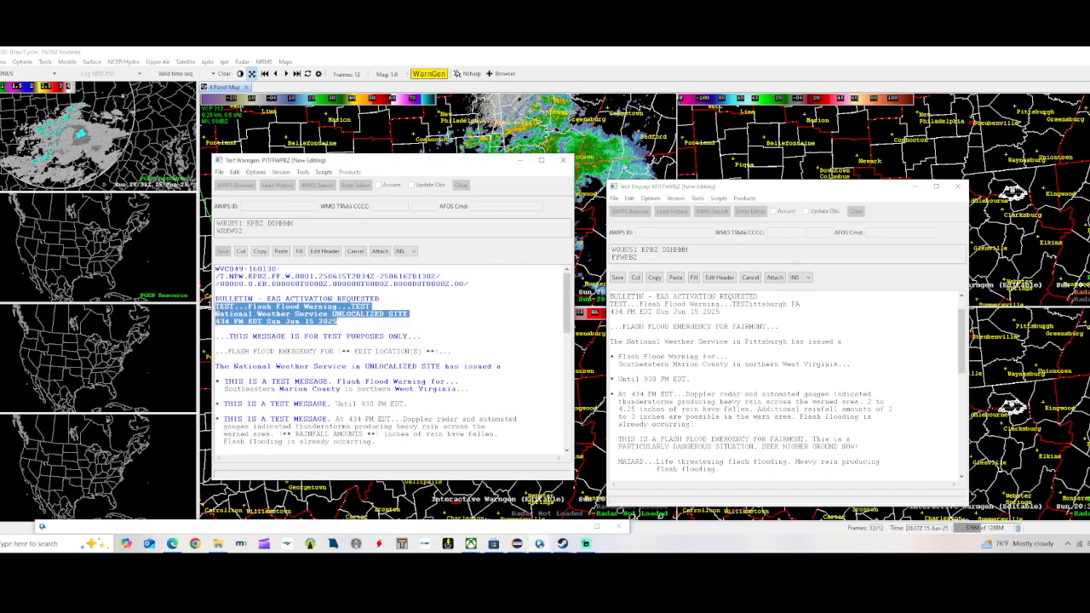
left_click(260, 251)
left_click_drag(720, 312, 610, 304)
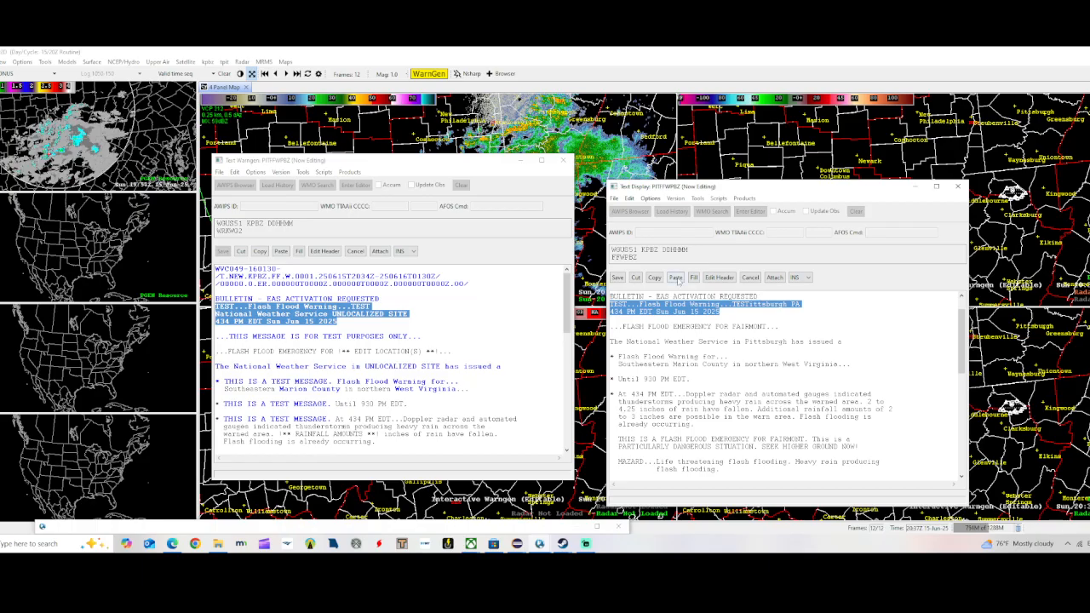
left_click(675, 278)
left_click_drag(751, 305, 717, 312)
key("BackSpace")
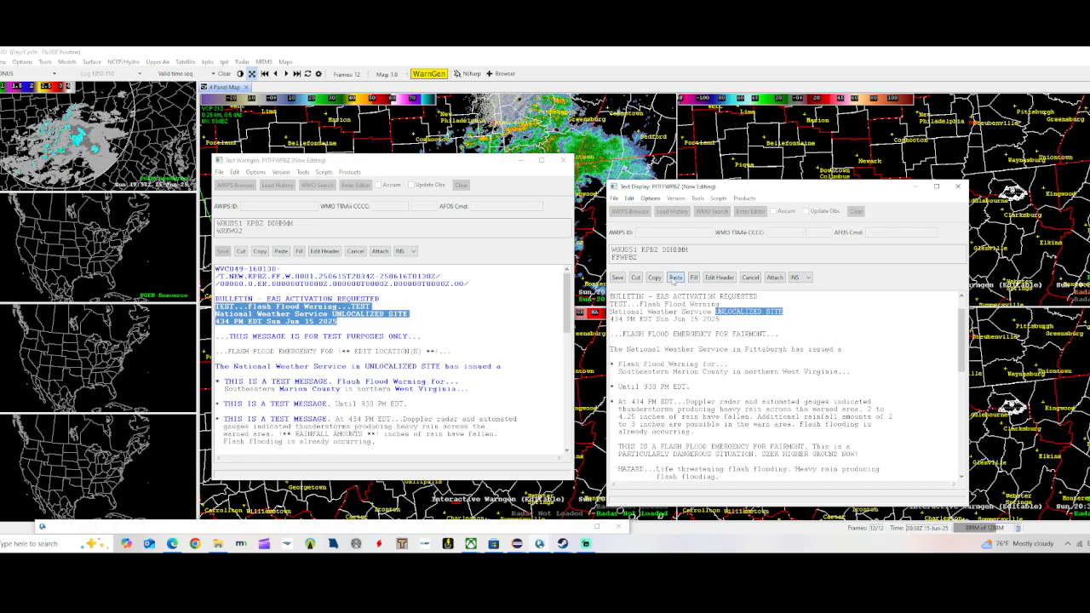
left_click(675, 277)
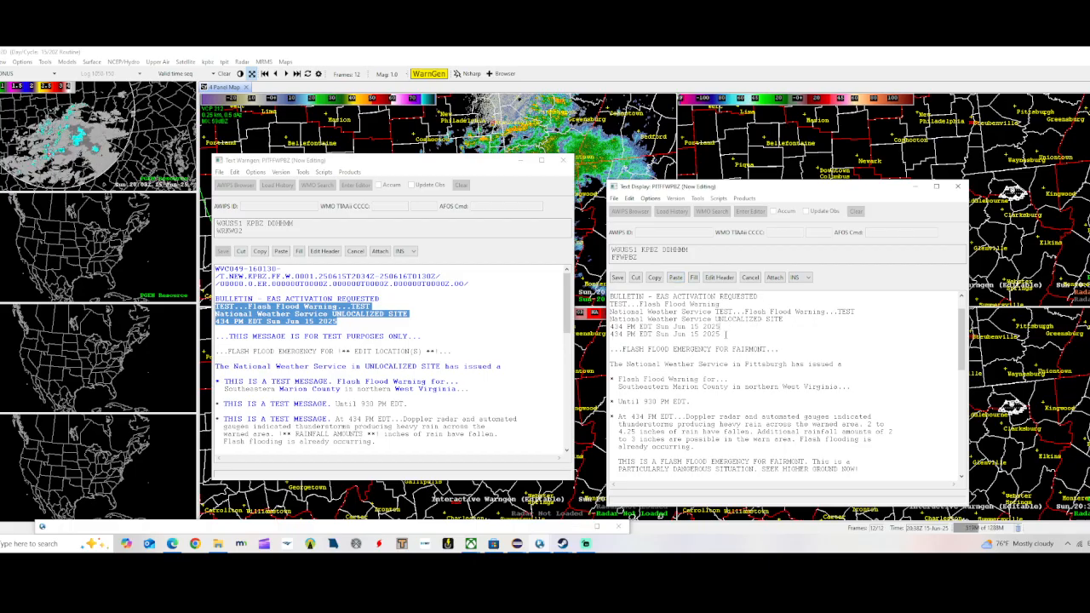
left_click_drag(726, 334, 610, 312)
key("Delete")
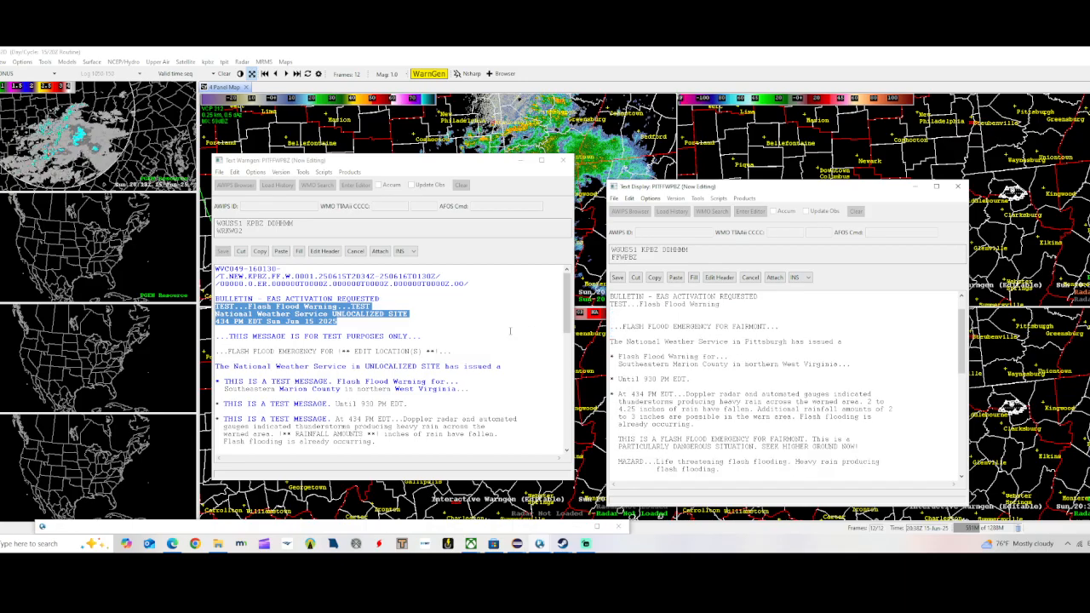
left_click(259, 251)
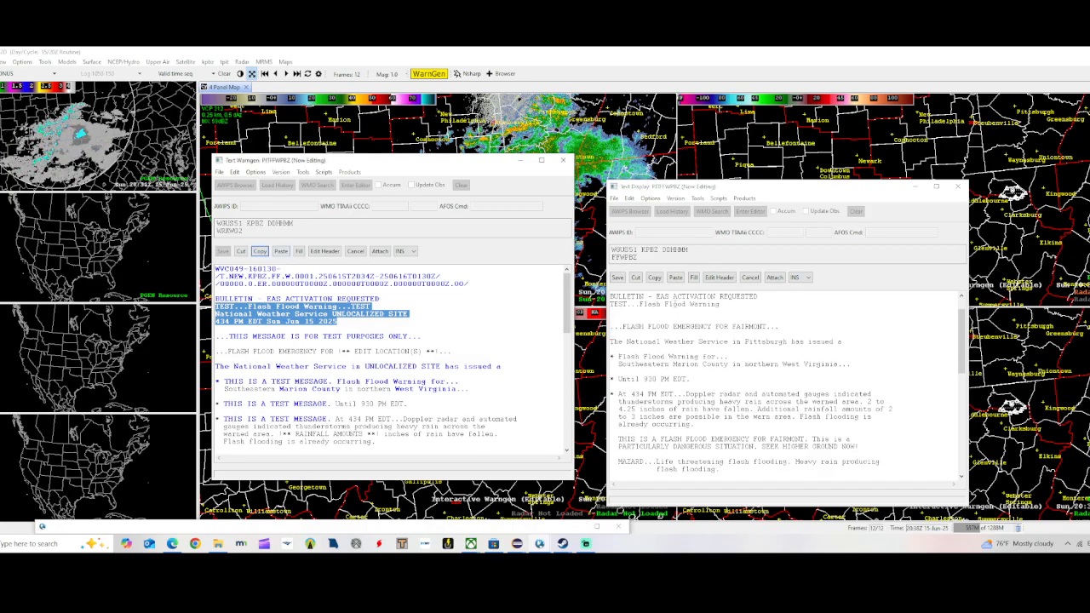
left_click(676, 277)
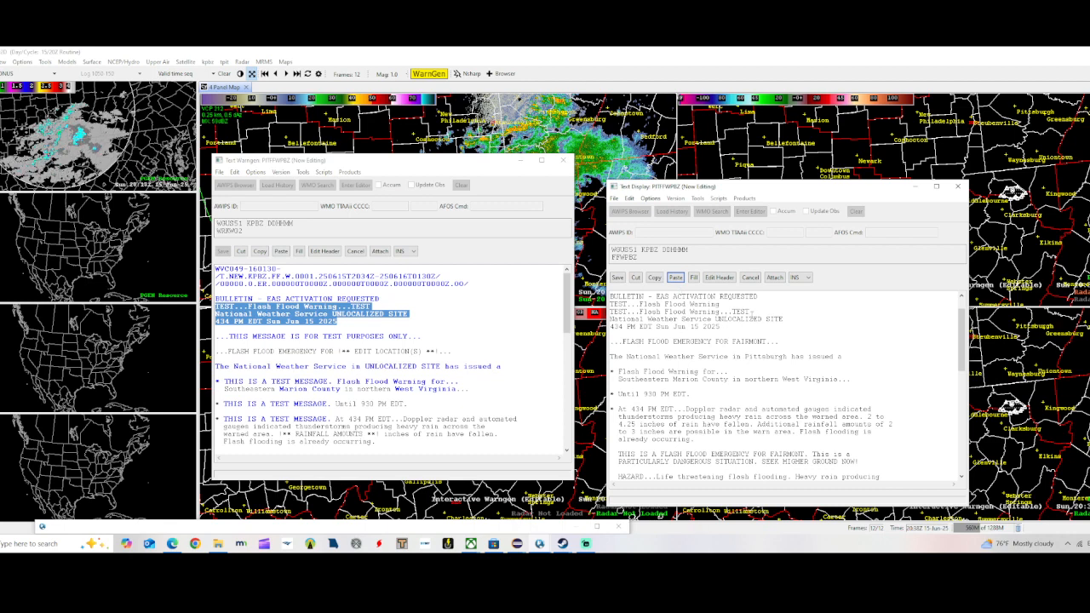
key("Delete")
left_click_drag(755, 312, 715, 312)
Replace UNLOCALIZED SITE in the header's National Weather Service line with Pittsburgh PA, copying the city from the sentence below
double_click(765, 352)
left_click(654, 278)
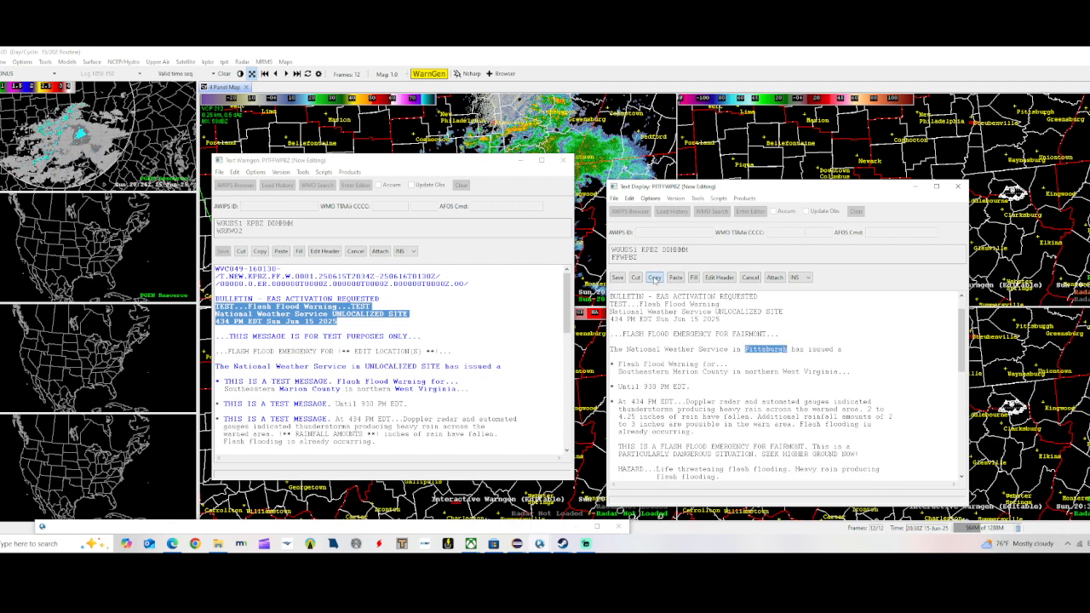
left_click_drag(784, 313, 709, 312)
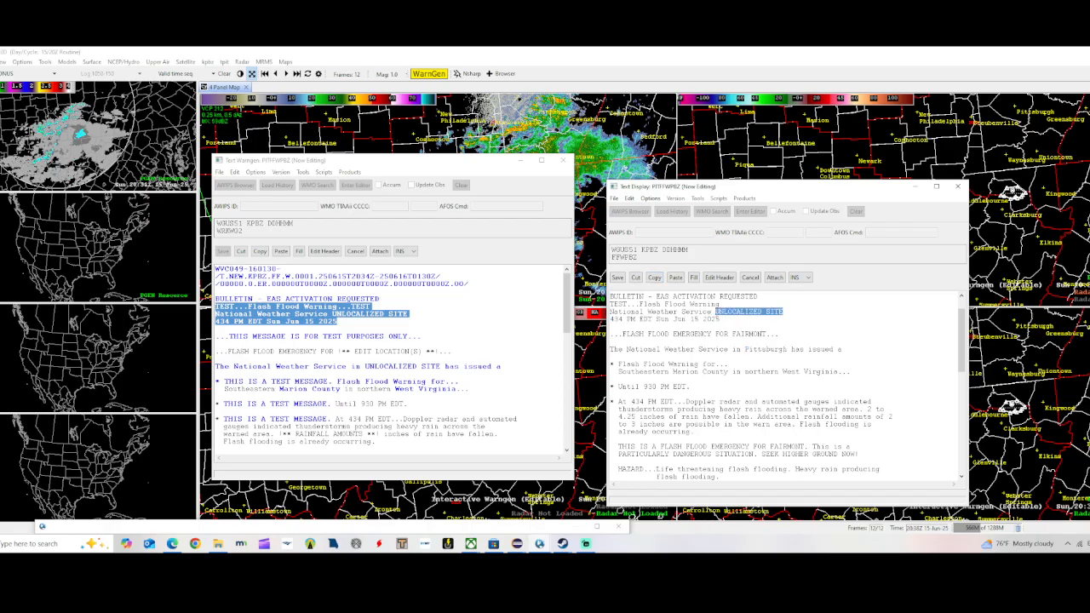
left_click(675, 278)
type("PittsburghA")
Remove the leading "TEST..." from the Flash Flood Warning title and change the T before .NEW.KPBZ in the event code line to O
left_click_drag(640, 304, 610, 304)
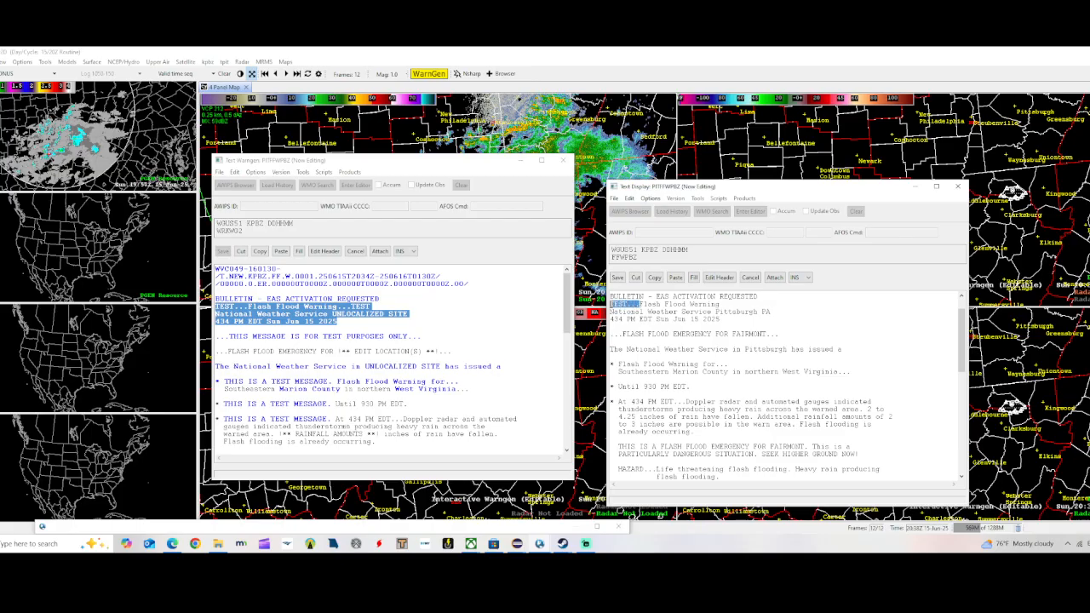
key("BackSpace")
scroll(677, 341, "up", 1)
left_click(620, 302)
key("BackSpace")
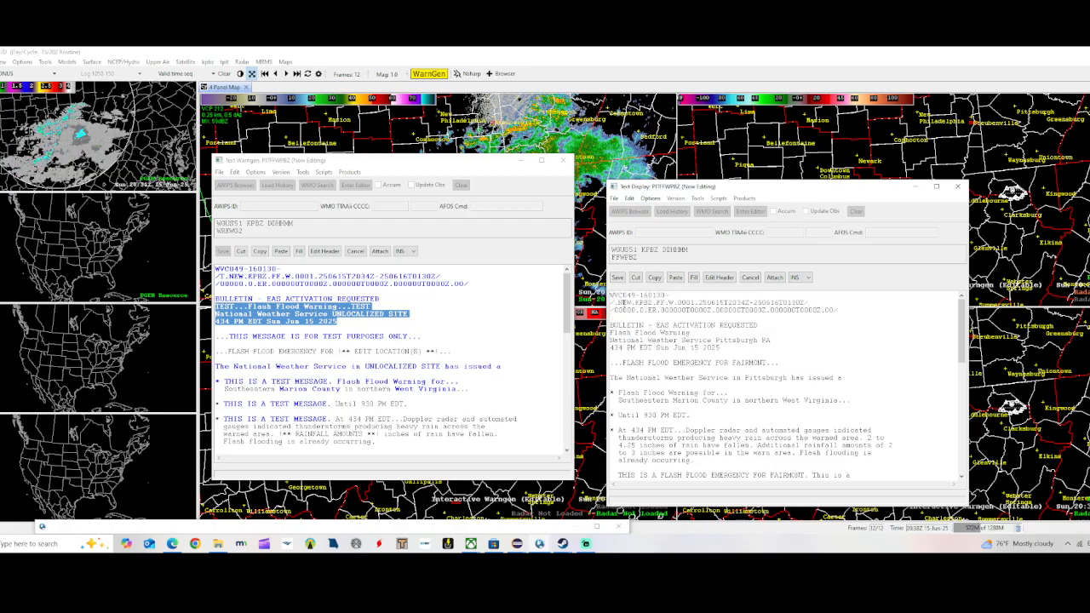
type("O")
scroll(731, 379, "down", 1)
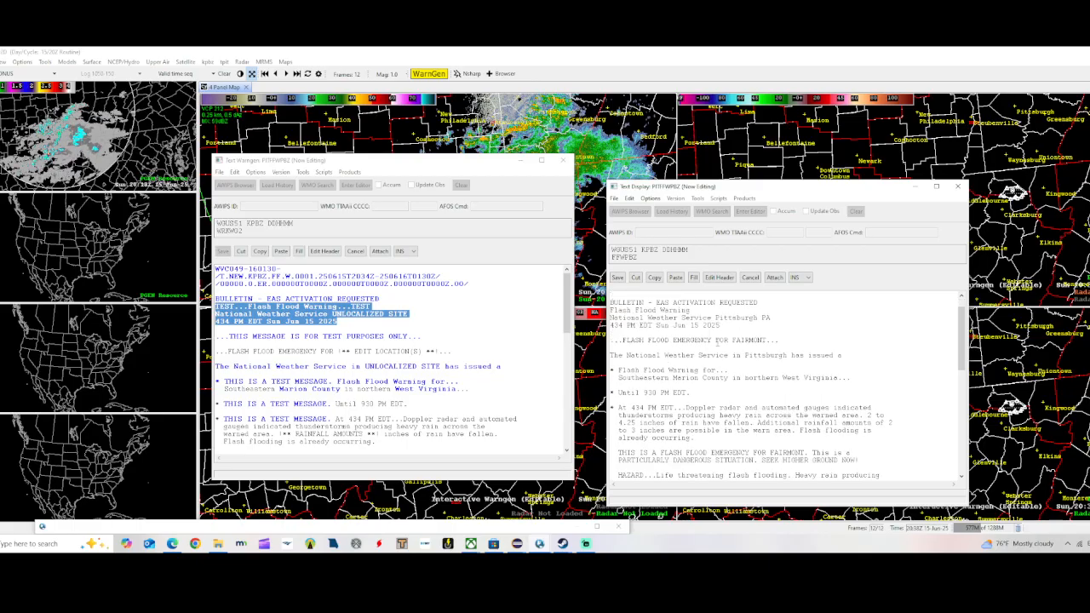
Complete the sign-off below the final $$ at the end of the warning so it reads 990/979
scroll(716, 342, "down", 5)
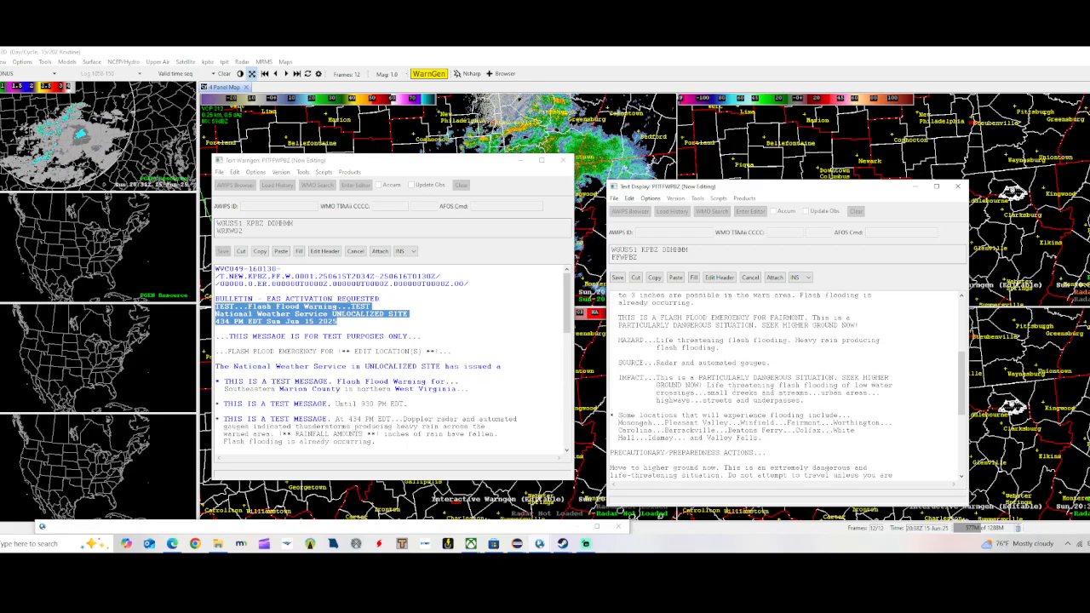
scroll(716, 358, "down", 4)
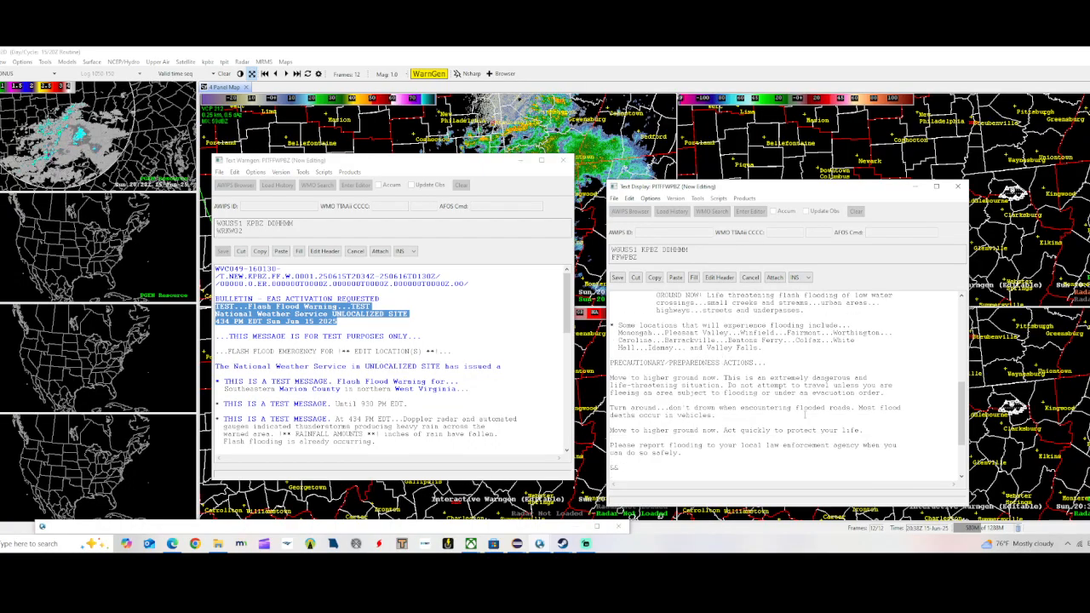
scroll(804, 413, "down", 4)
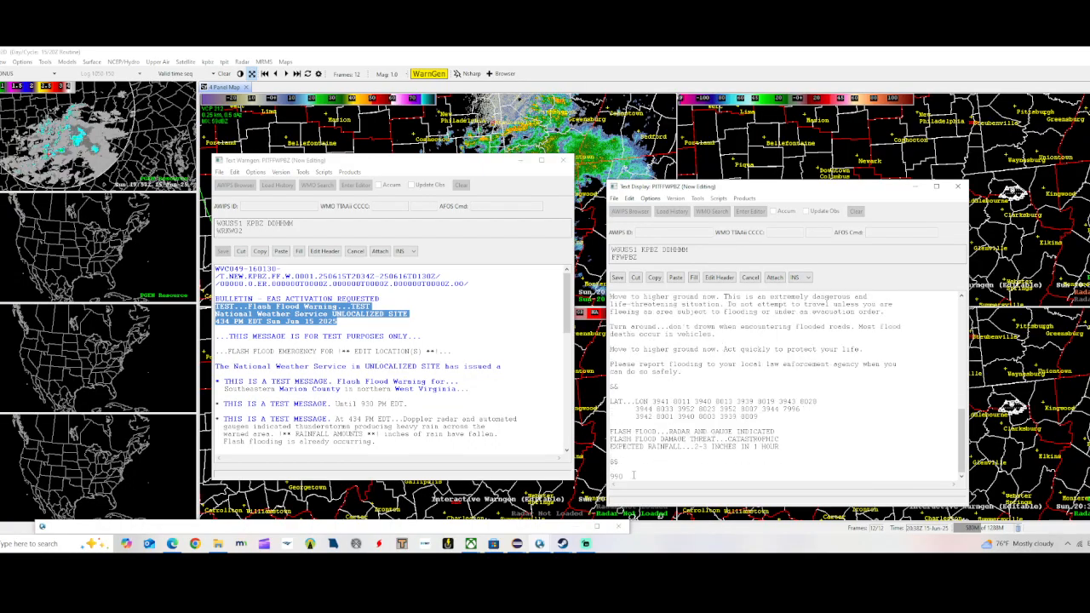
type("979")
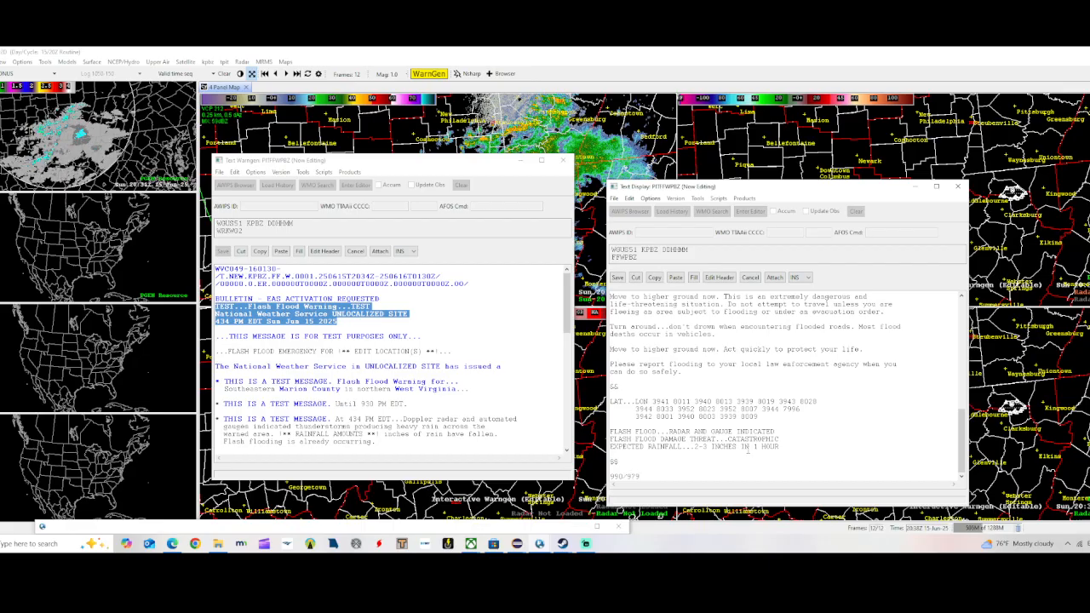
Copy the entire warning text and paste it back over the all-caps version to restore the mixed-case wording
key("ctrl+a")
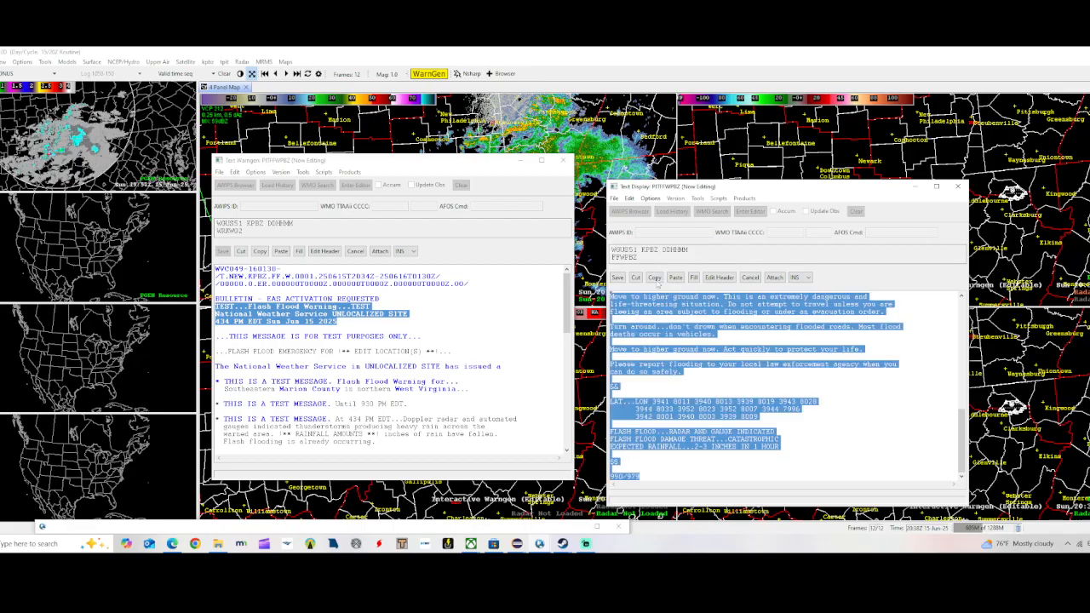
key("ctrl+v")
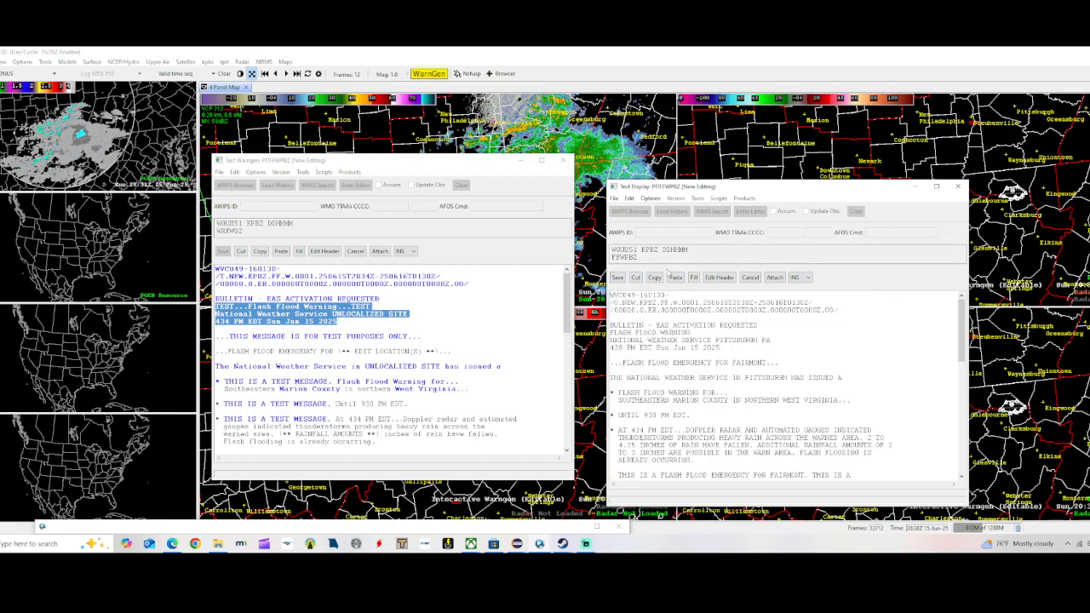
key("ctrl+a")
left_click(675, 277)
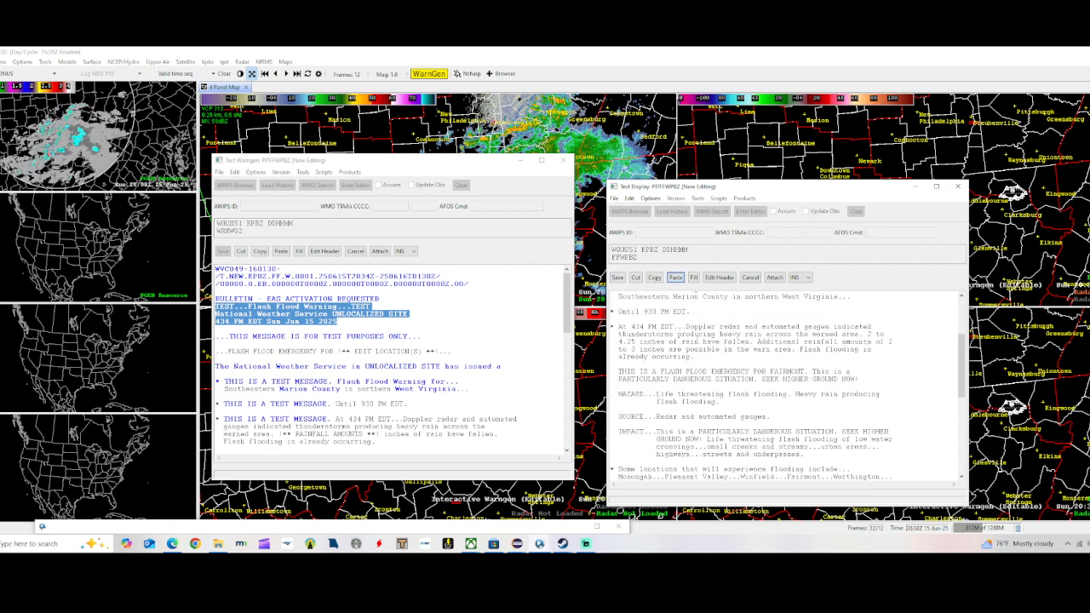
scroll(649, 349, "up", 5)
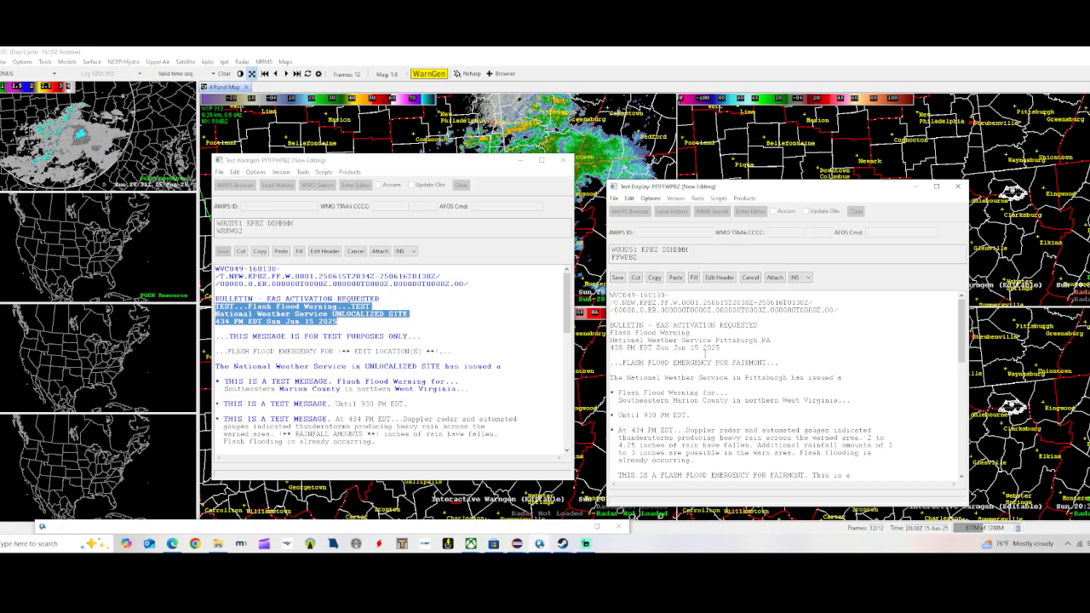
Replace the whole warning text in the Text Display editor with the copied version and leave the editor
key("ctrl+a")
key("ctrl+v")
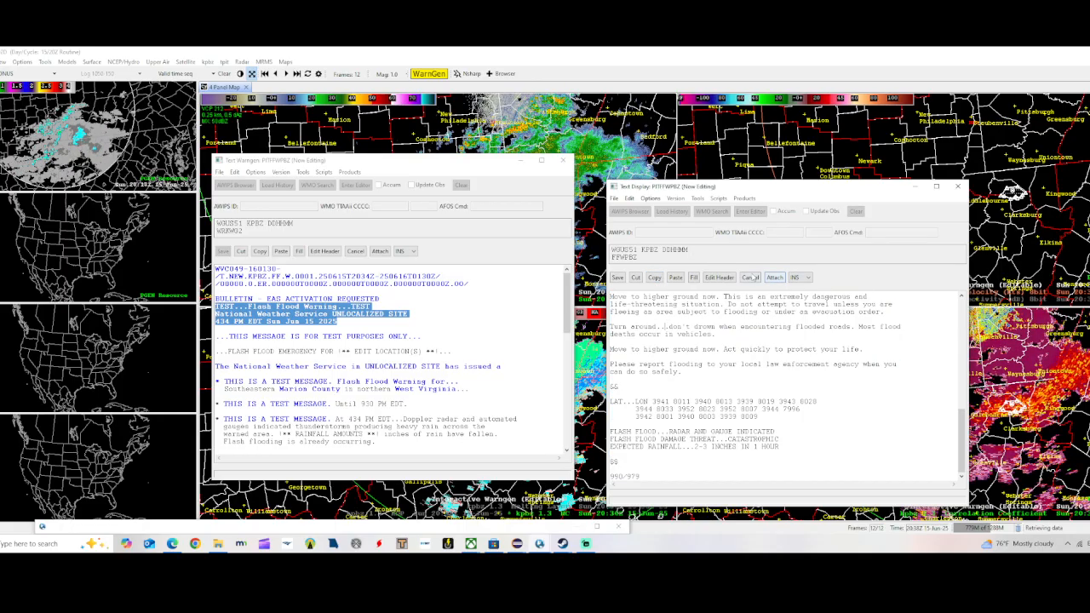
left_click(749, 278)
left_click(765, 361)
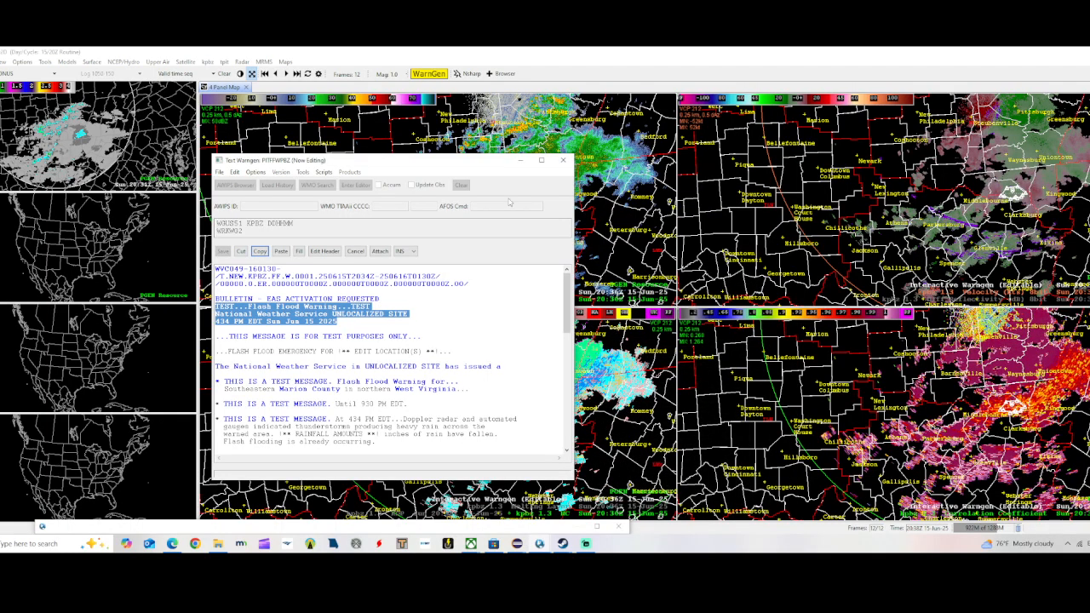
Compare the event code and header lines of the WarnGen draft with those of the finished warning in Text Display
left_click(563, 161)
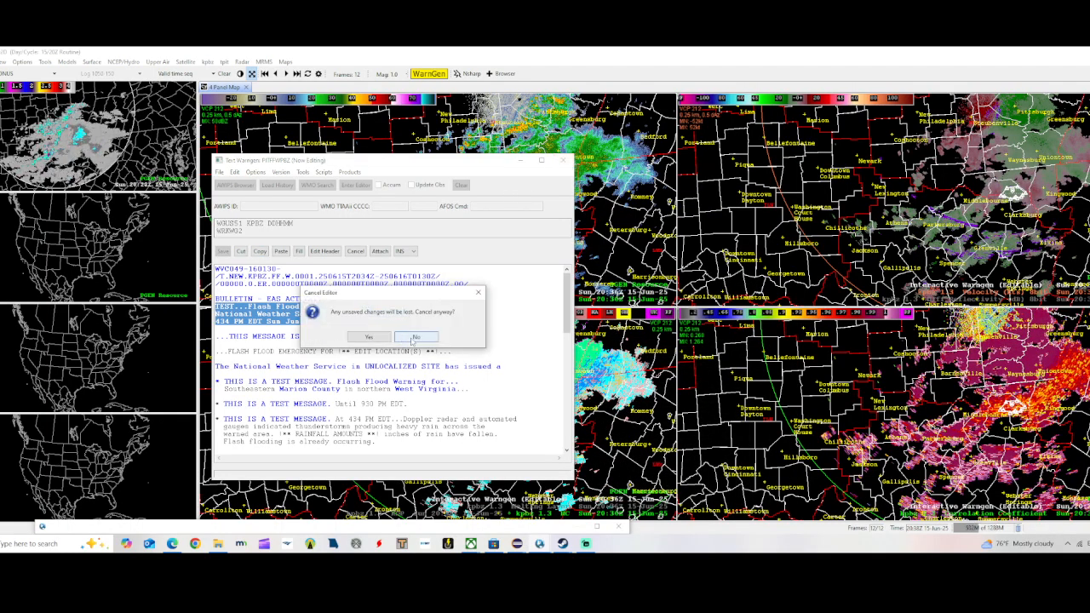
left_click(417, 337)
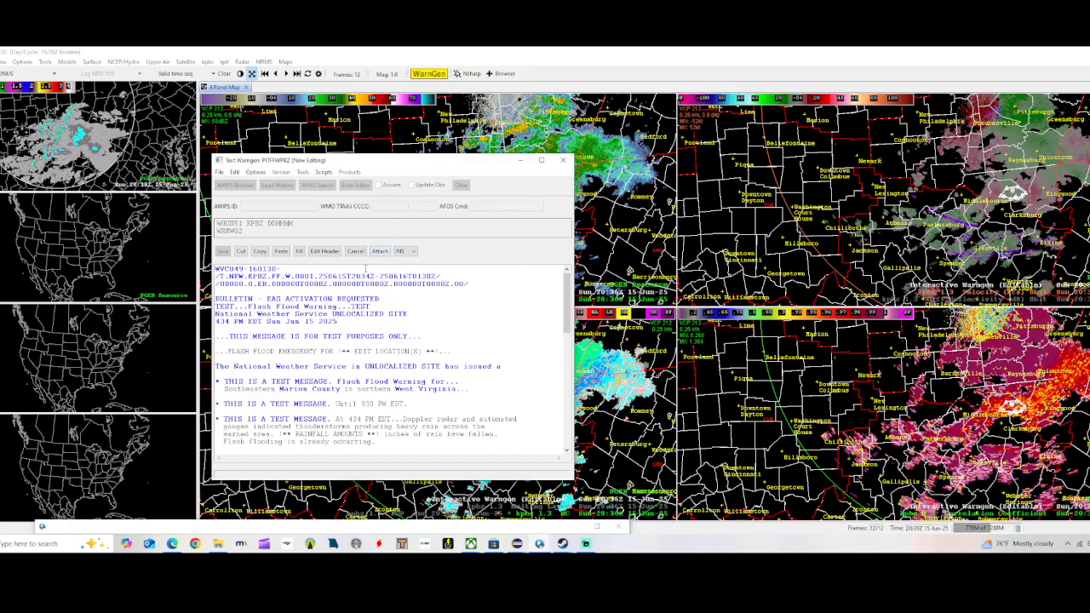
left_click_drag(369, 277, 356, 277)
left_click_drag(234, 314, 225, 315)
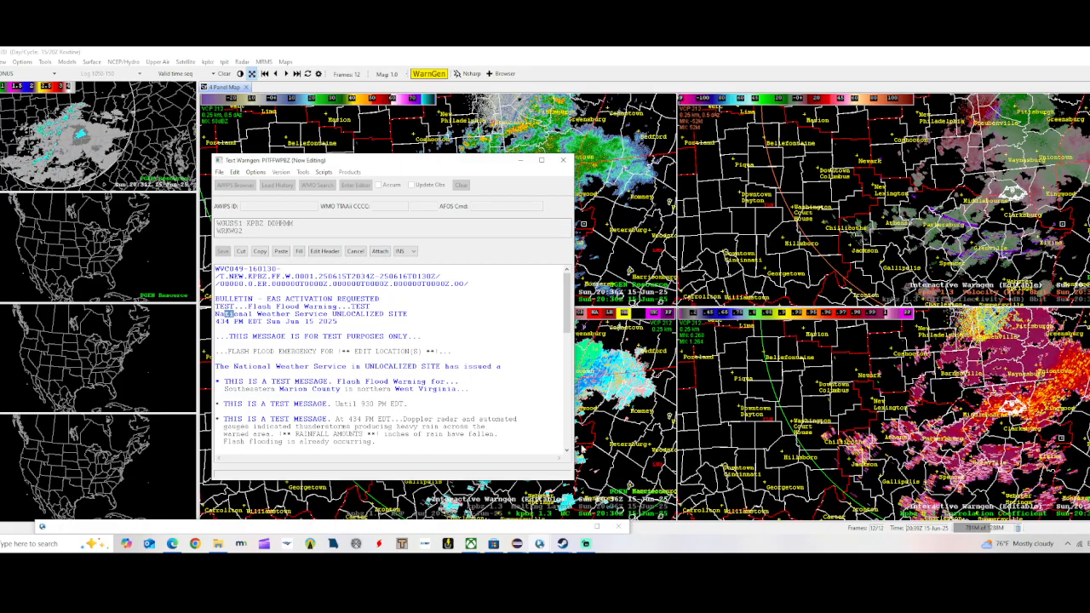
mouse_move(540, 546)
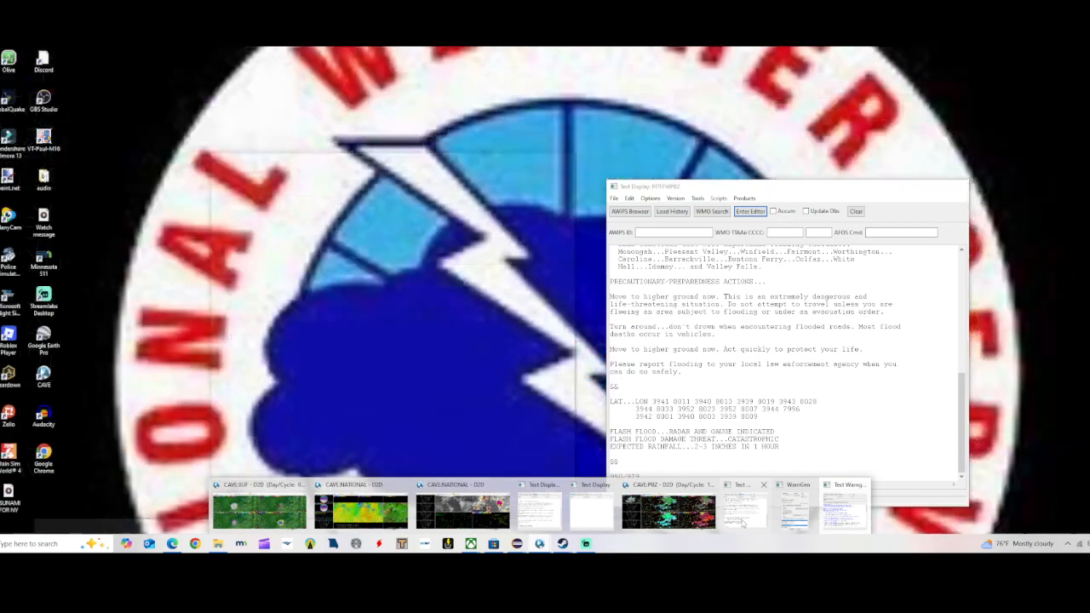
left_click(743, 515)
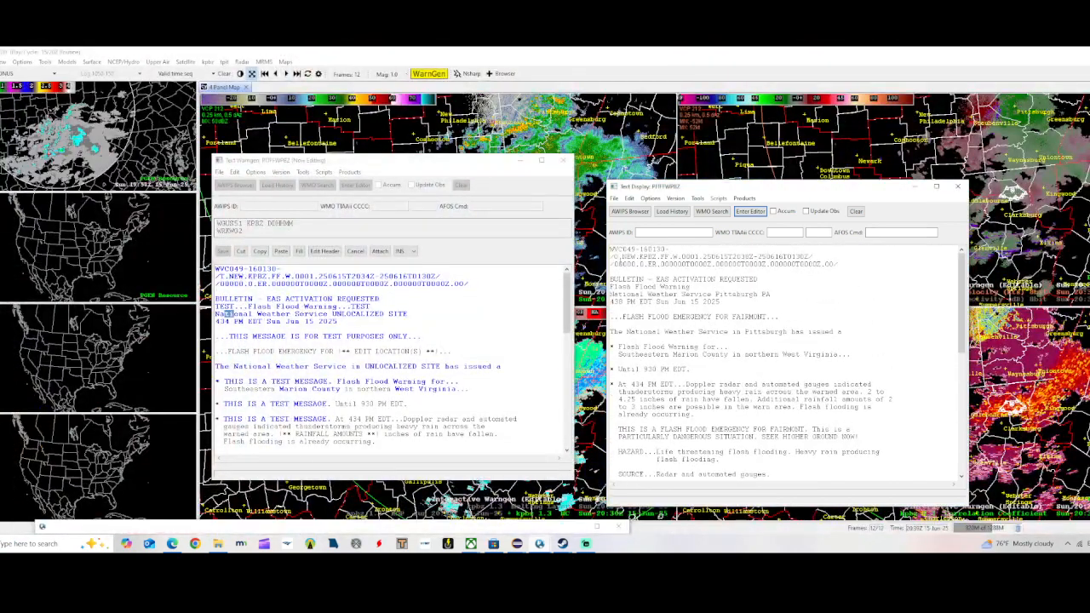
left_click(615, 257)
left_click(224, 276)
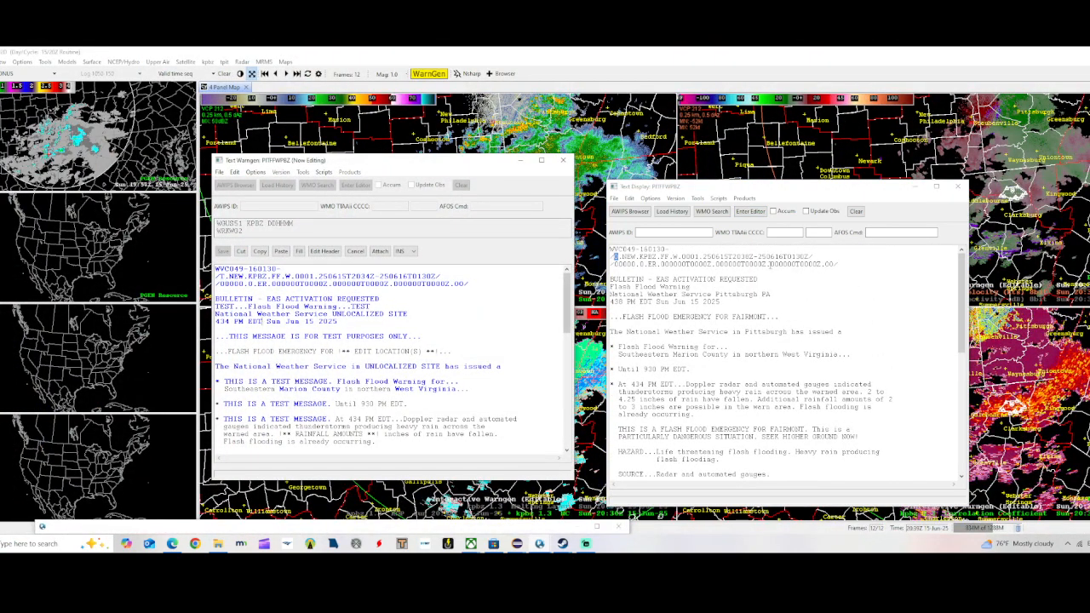
Minimize the finished warning's Text Display window and close the WarnGen draft, discarding its unsaved changes
left_click(918, 187)
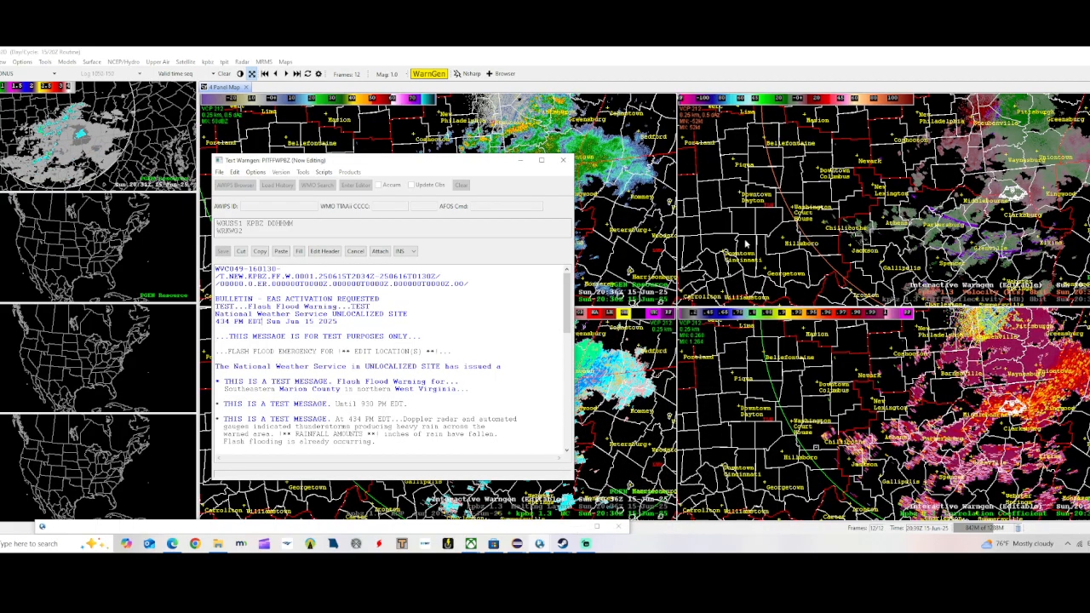
left_click(563, 161)
left_click(368, 336)
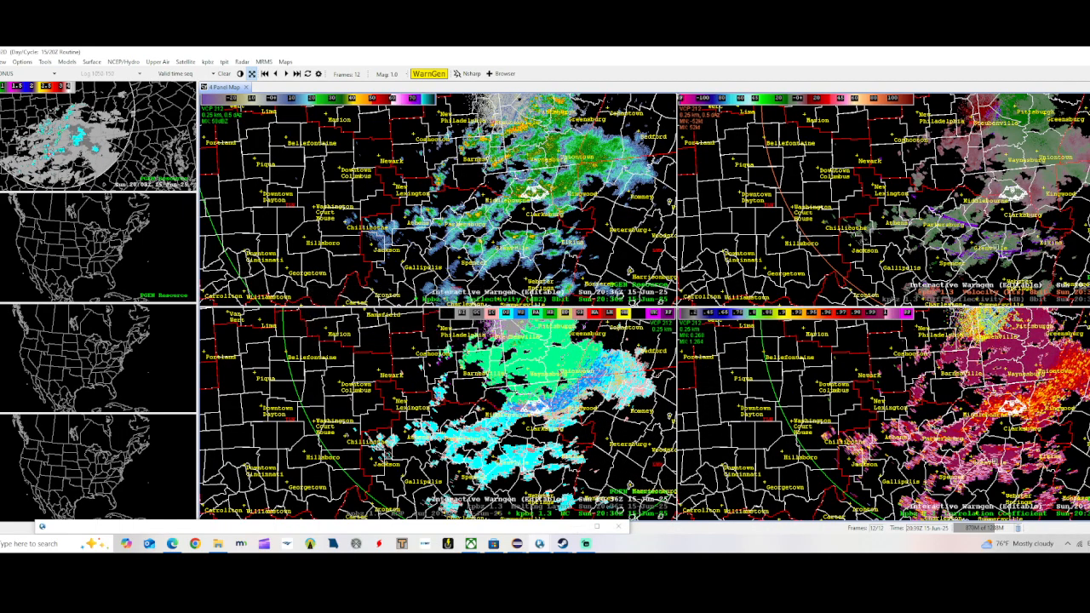
Switch to Steam and post the finished flash flood warning, ending in 990/979, in the weather stuff & goofy stuff :3 group chat
mouse_move(540, 550)
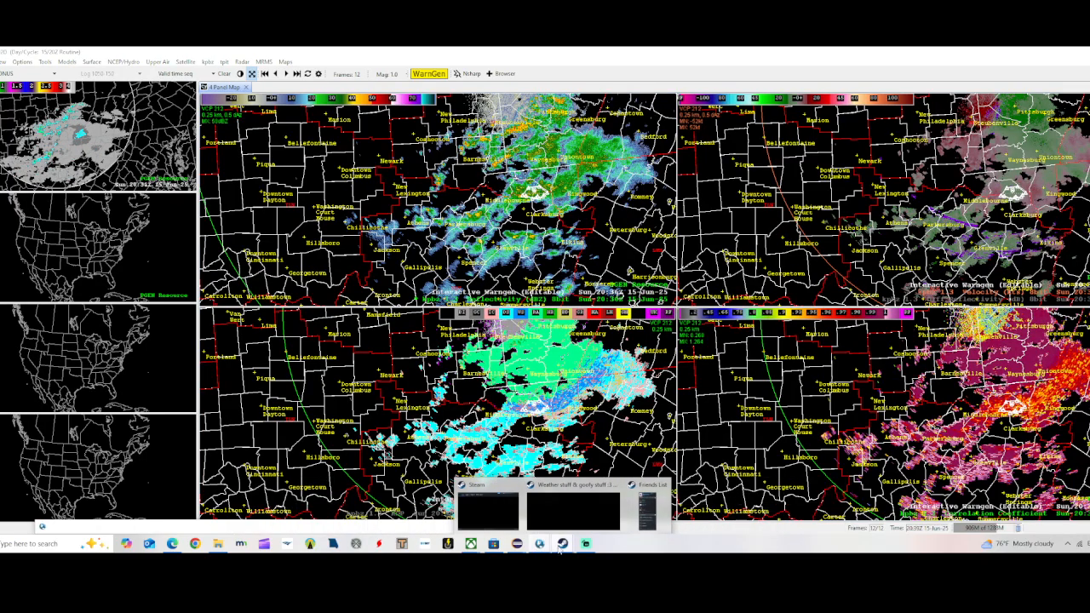
left_click(562, 545)
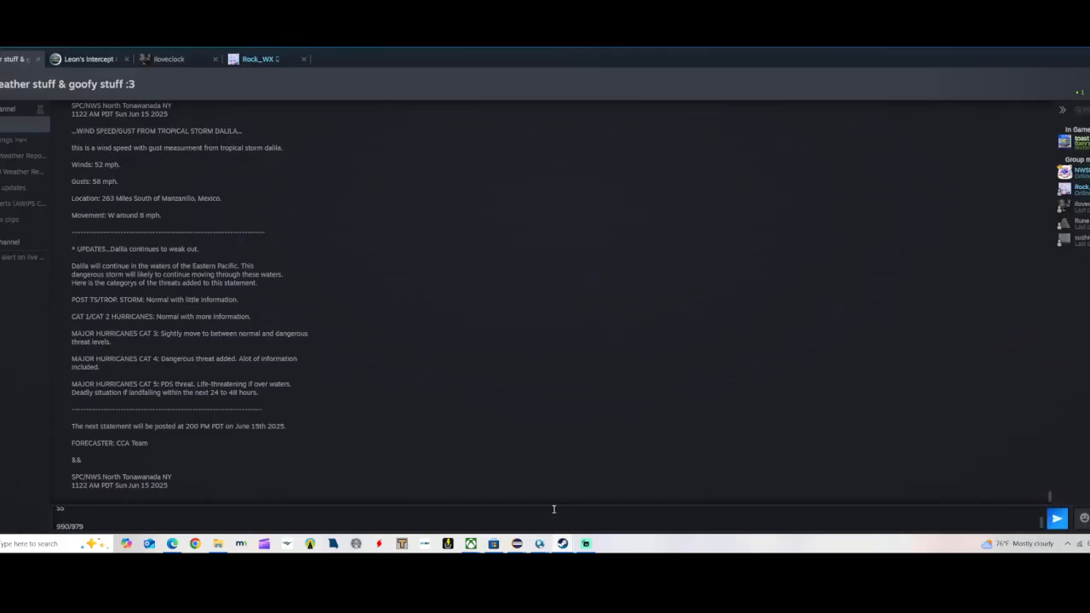
key("Return")
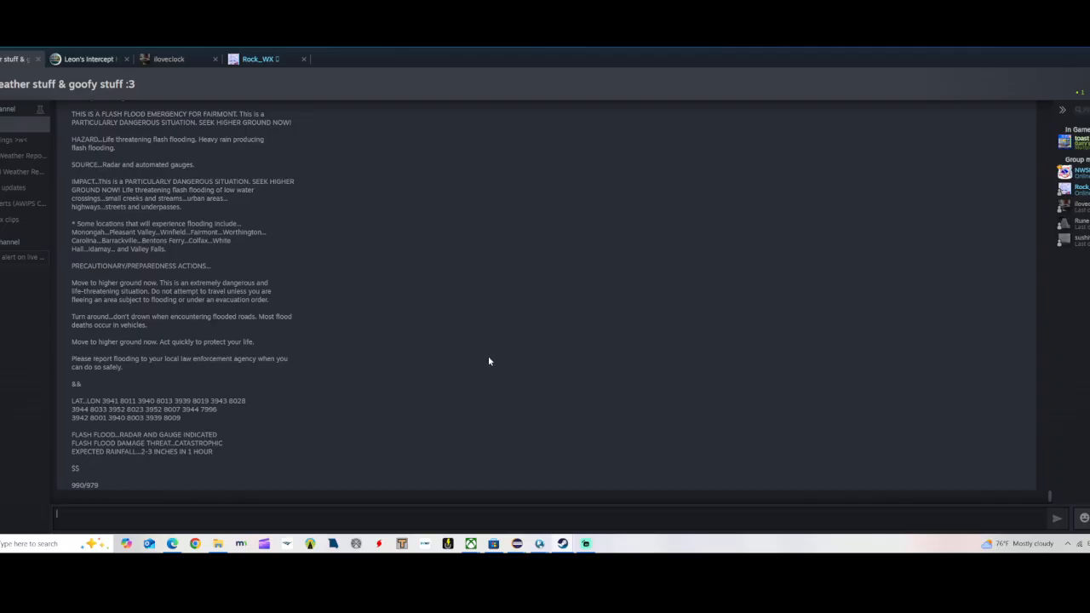
Read through the posted flash flood warning from its event code line to the sign-off
scroll(414, 348, "up", 3)
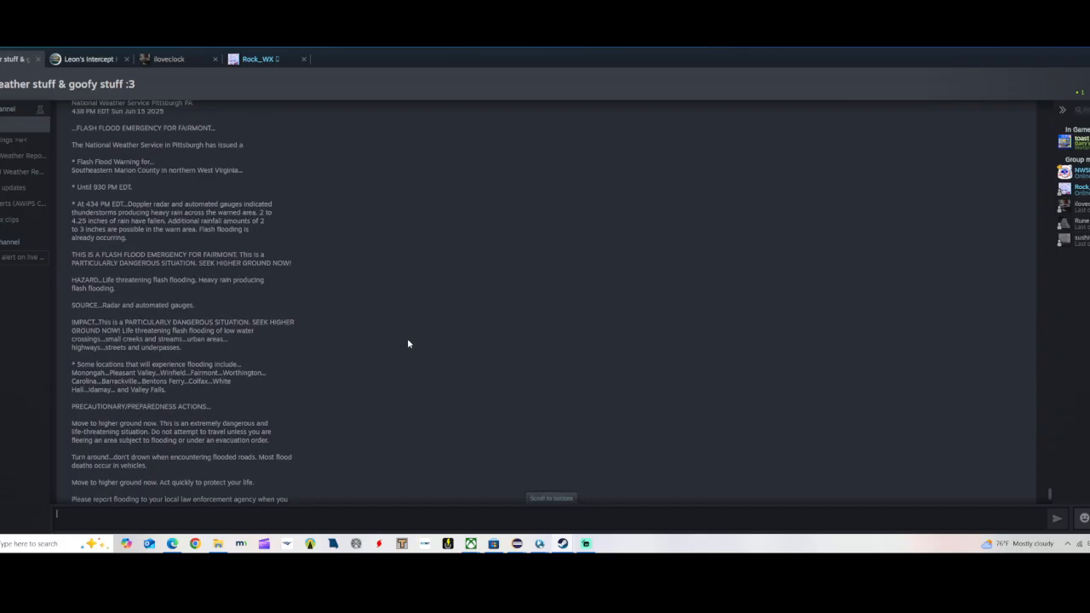
scroll(407, 344, "up", 4)
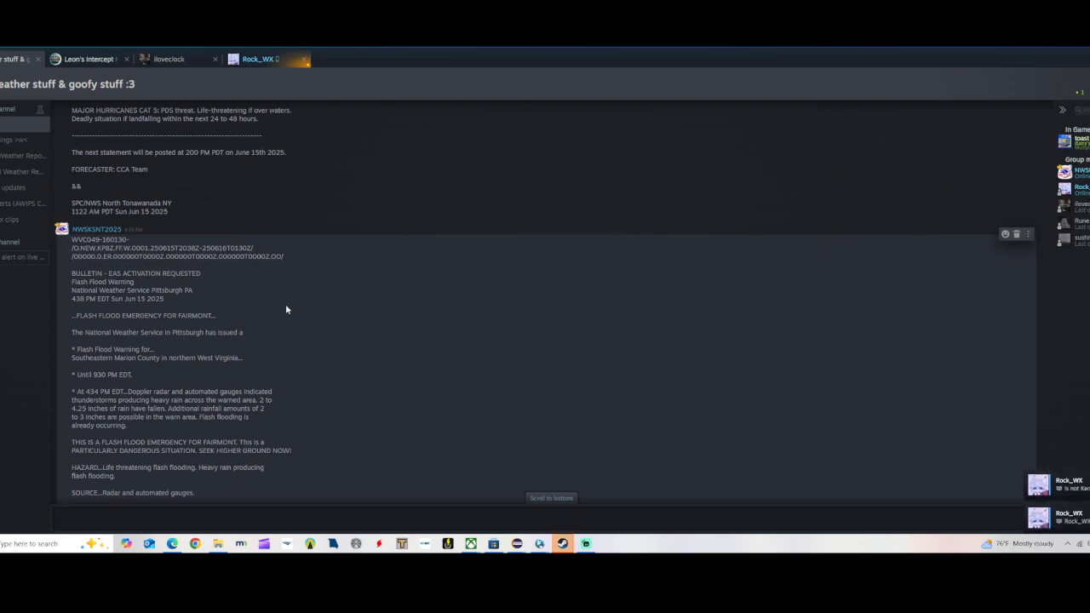
scroll(102, 248, "down", 2)
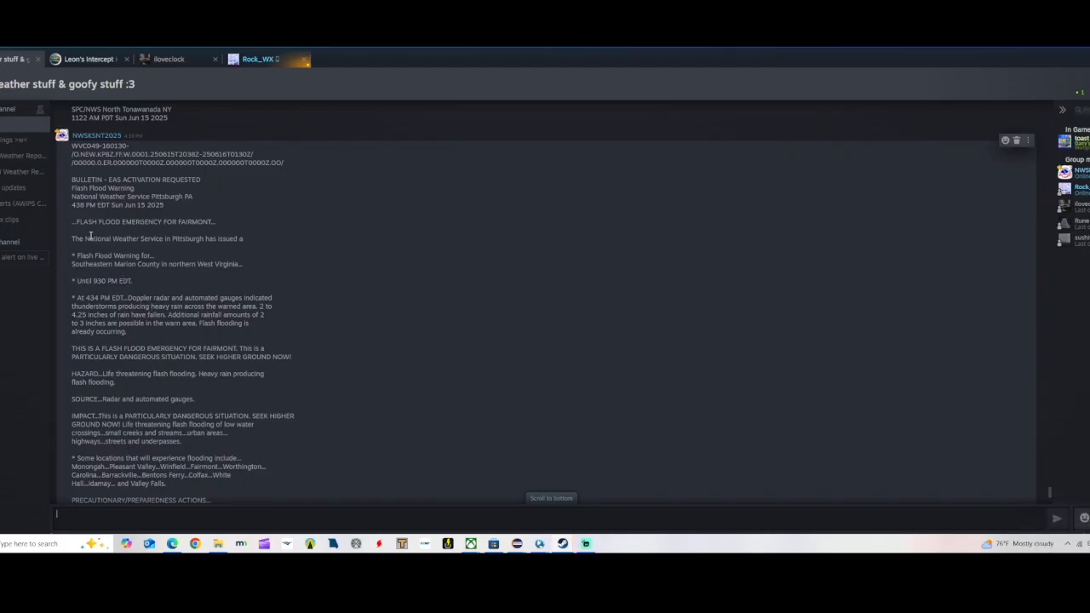
scroll(181, 296, "down", 4)
scroll(186, 282, "up", 2)
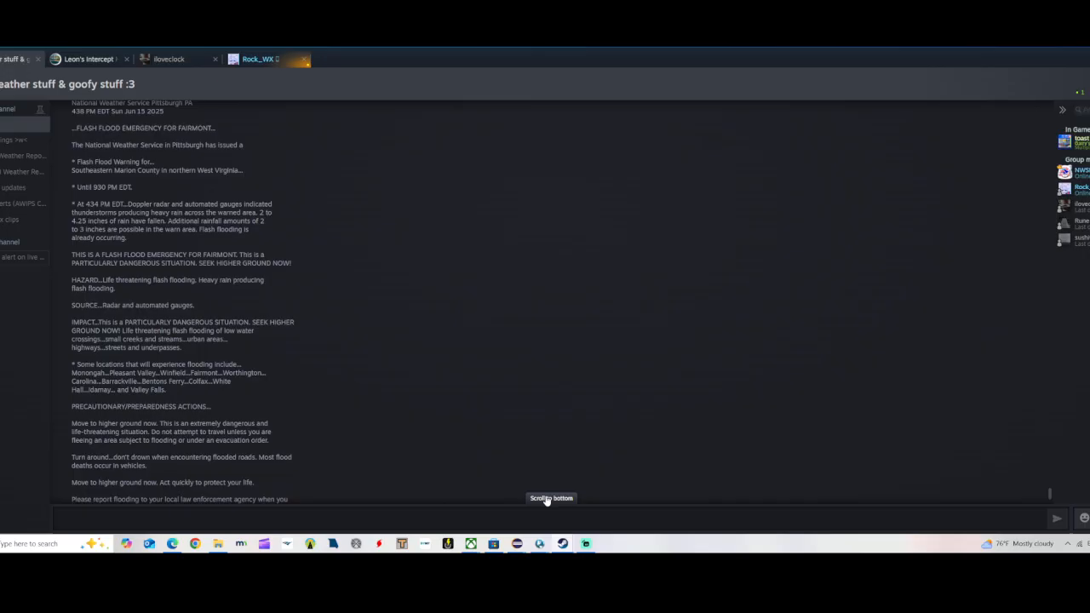
left_click(552, 499)
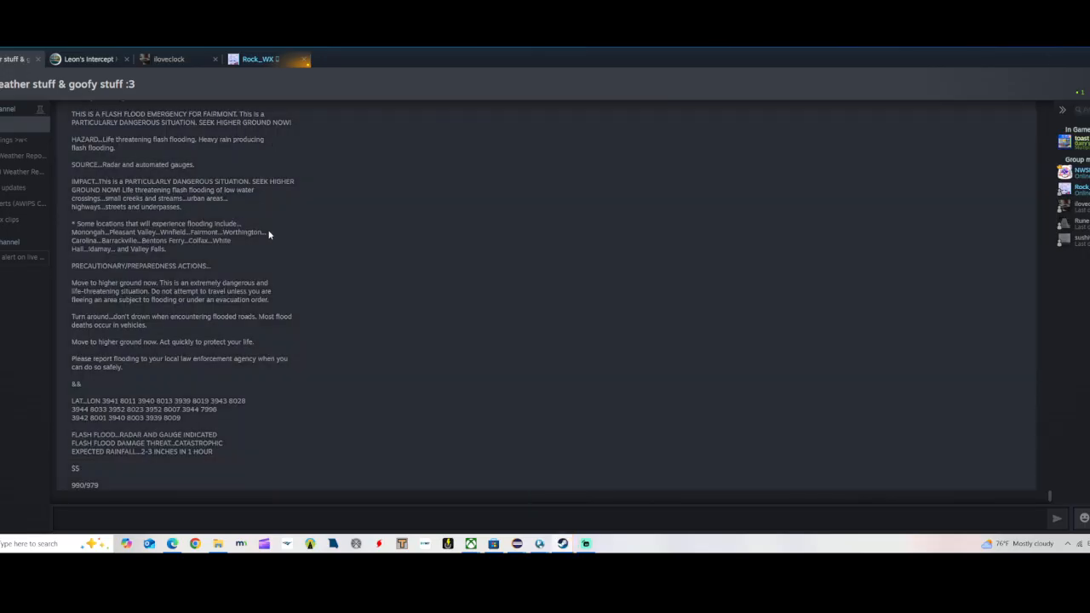
scroll(267, 233, "up", 1)
scroll(189, 238, "down", 1)
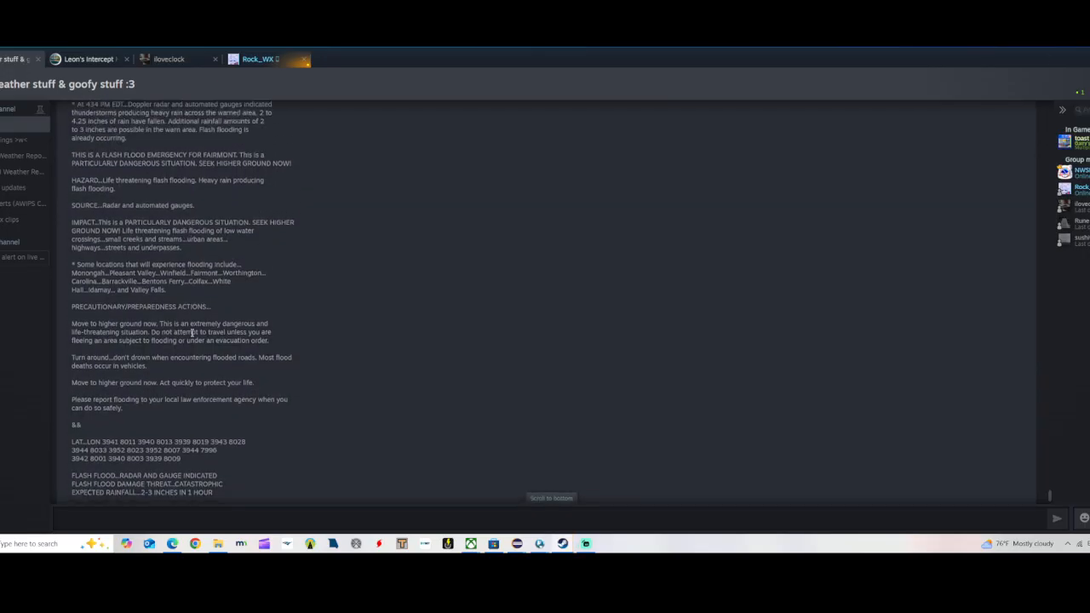
scroll(175, 452, "up", 5)
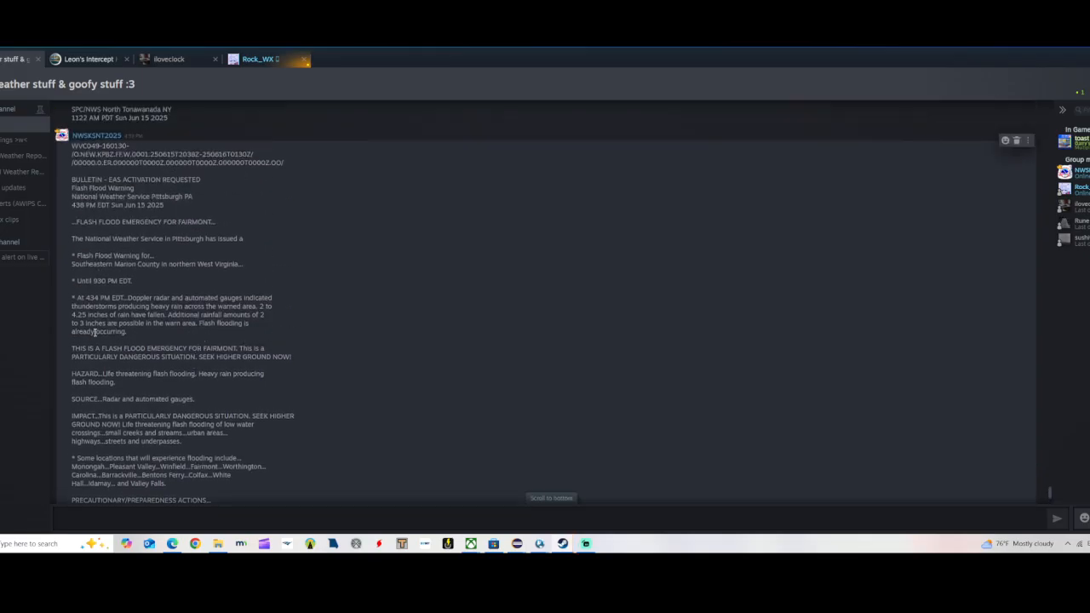
scroll(663, 447, "down", 5)
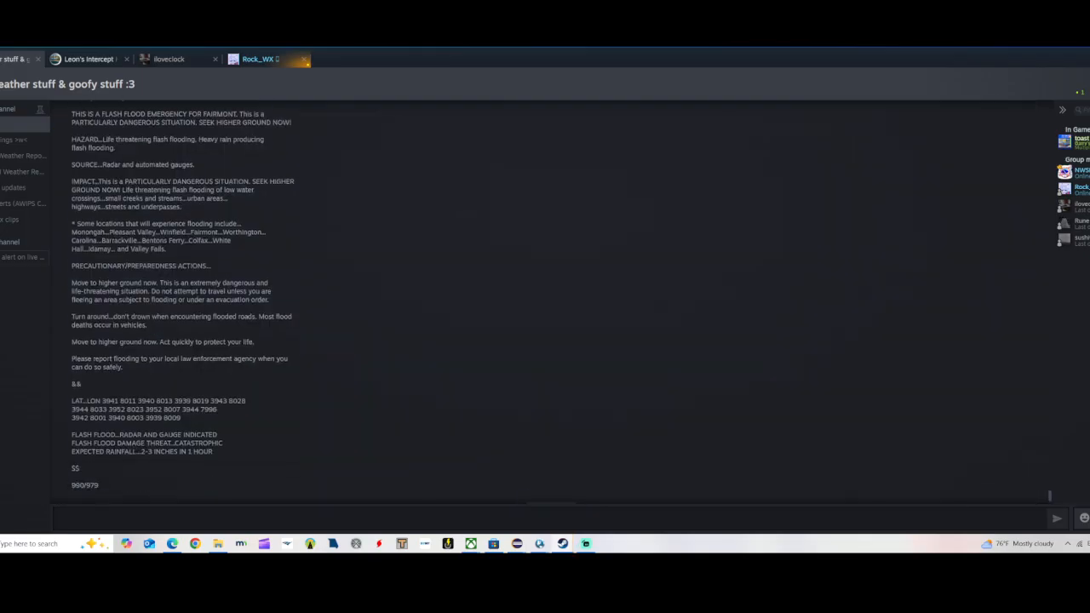
Switch back to CAVE, open the Text Display warning for editing with header BBB set to CCx, version A, and cancel the edit
left_click(560, 543)
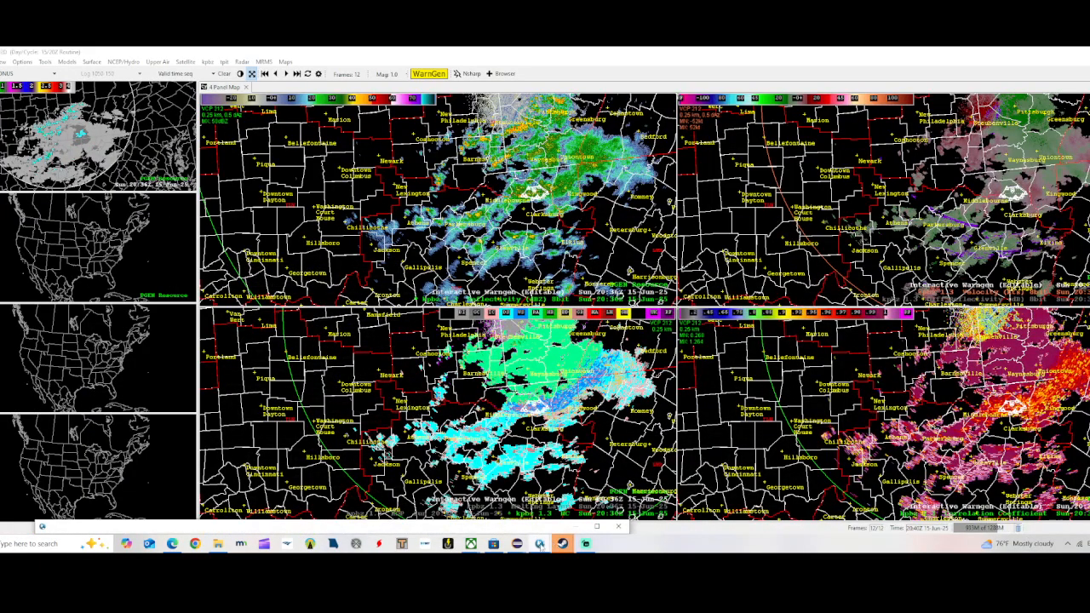
mouse_move(555, 546)
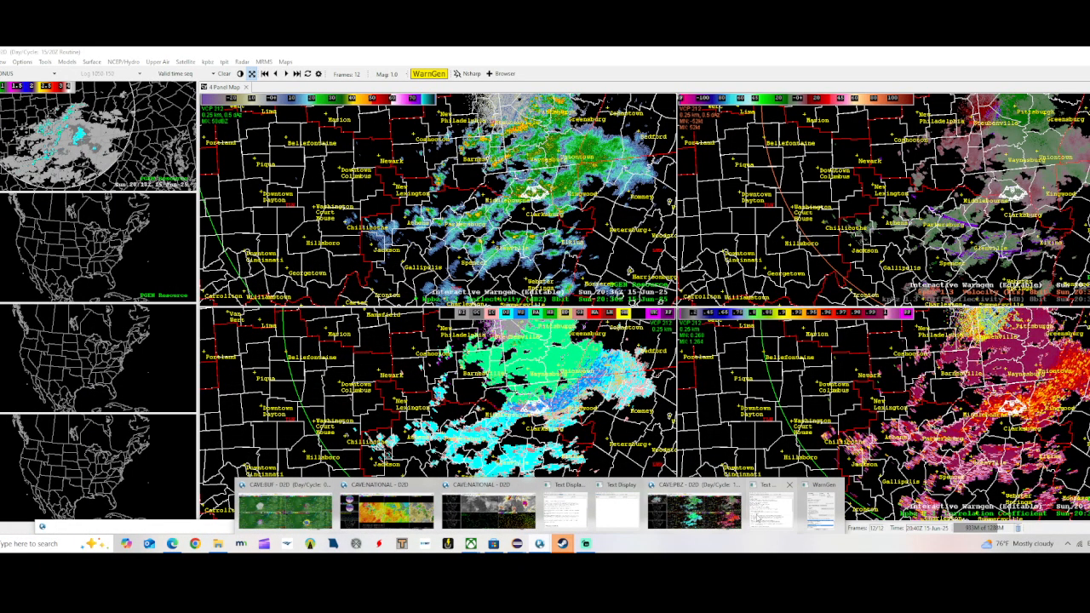
left_click(763, 516)
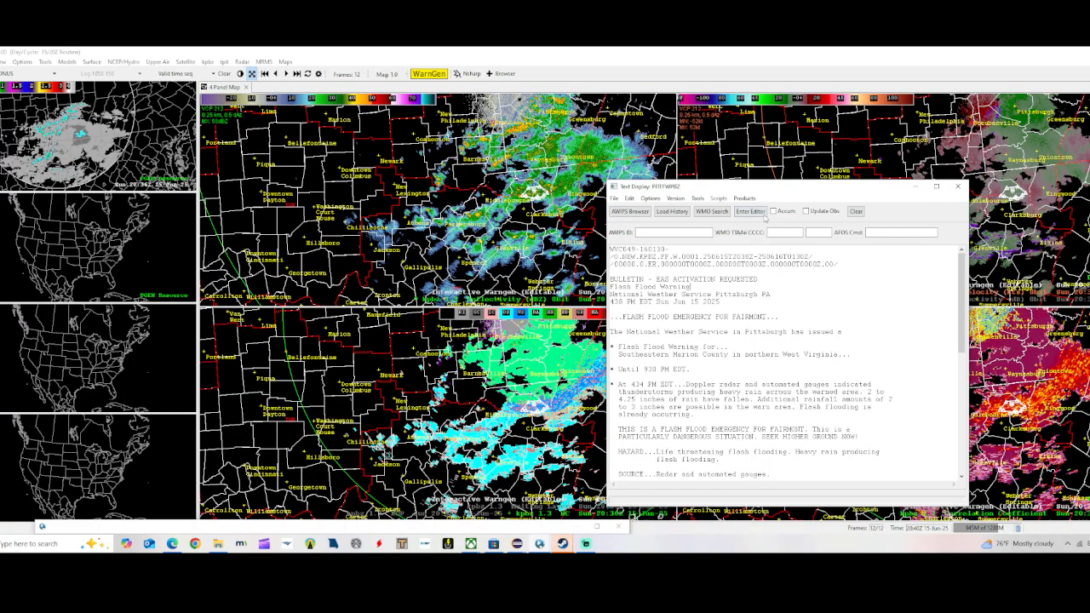
left_click(761, 212)
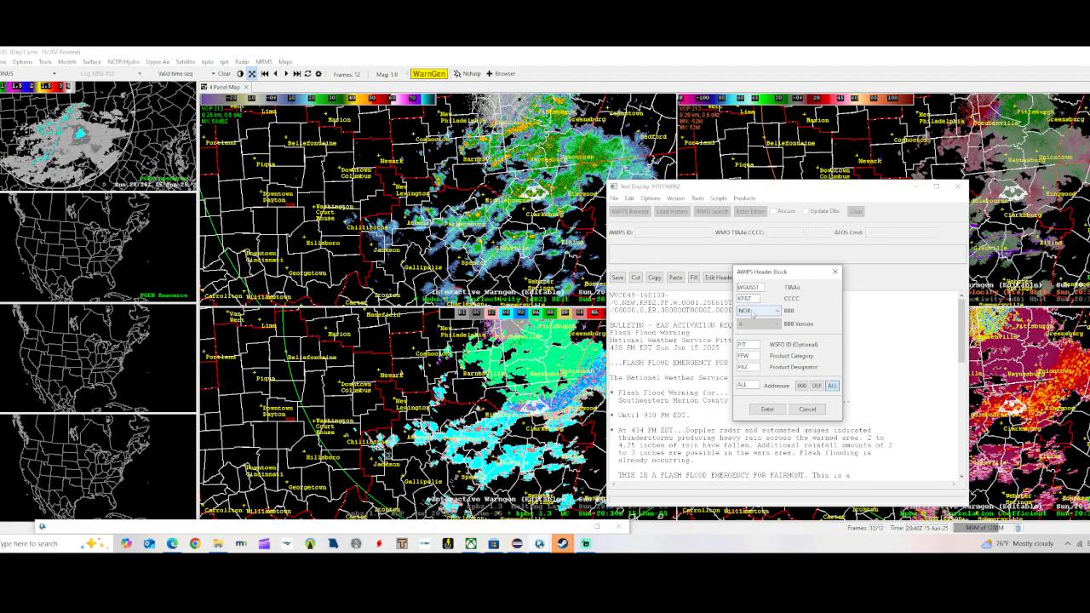
scroll(752, 315, "down", 1)
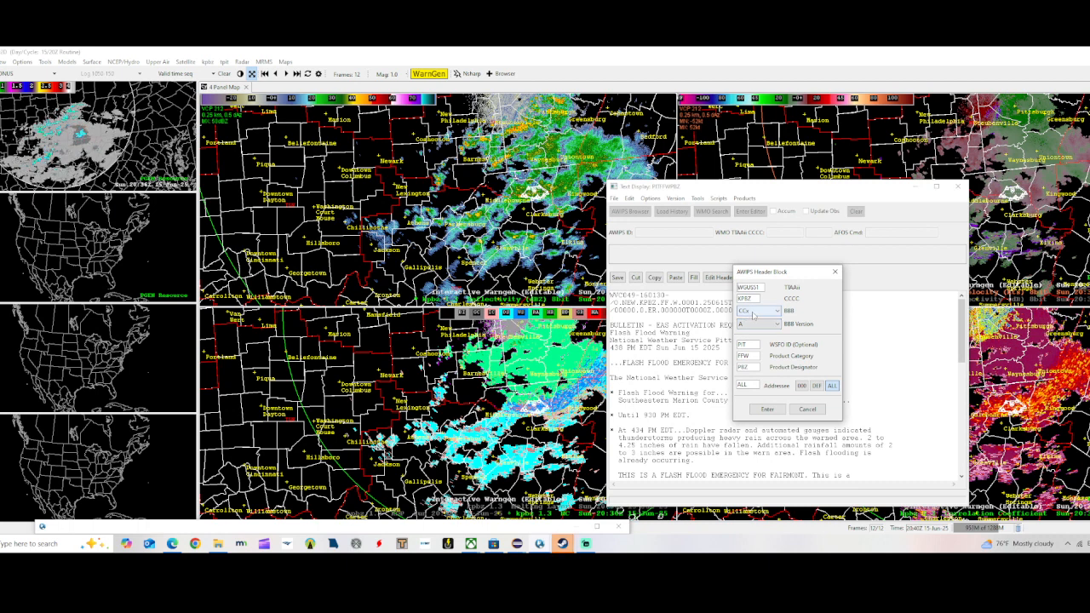
scroll(746, 325, "down", 1)
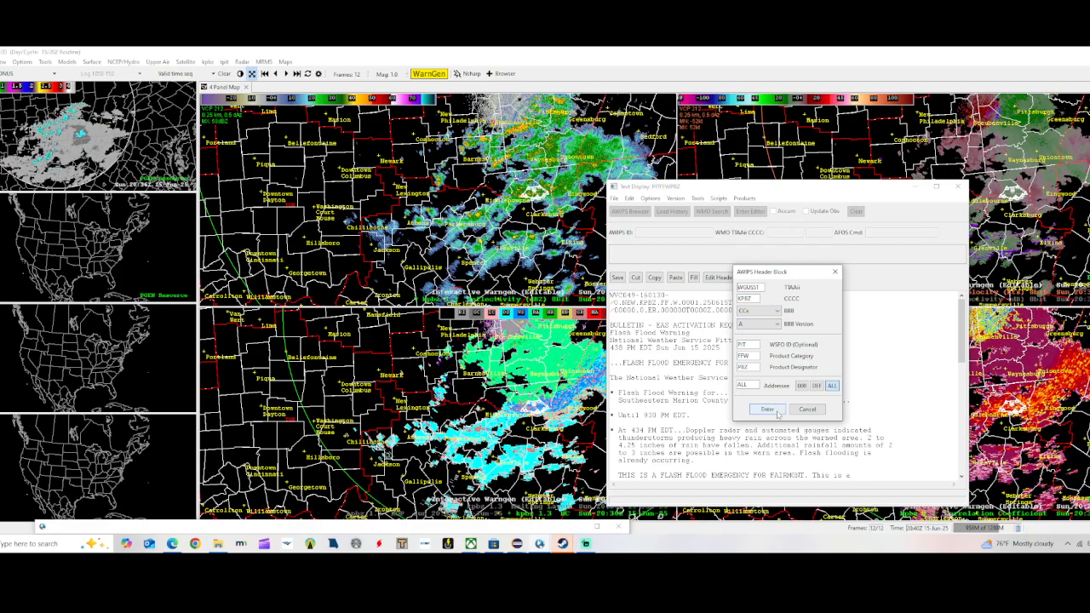
left_click(767, 410)
mouse_move(694, 251)
left_mouse_down()
mouse_move(662, 251)
mouse_move(707, 250)
left_mouse_up()
left_click(751, 252)
left_click(751, 277)
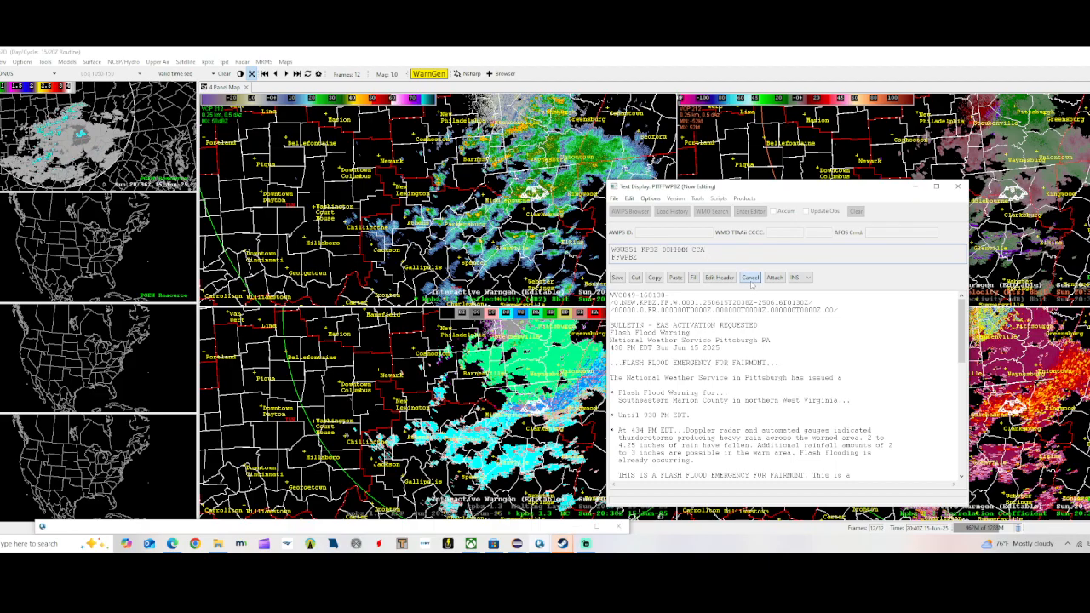
left_click(778, 365)
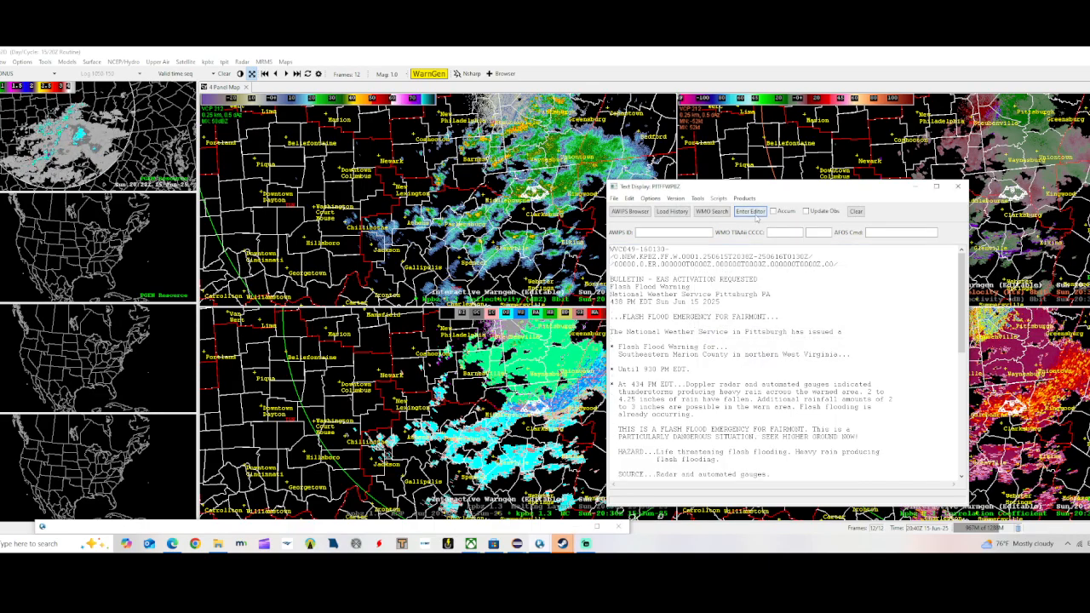
Open the warning for editing again with header BBB set to NOR and leave the editor
left_click(750, 211)
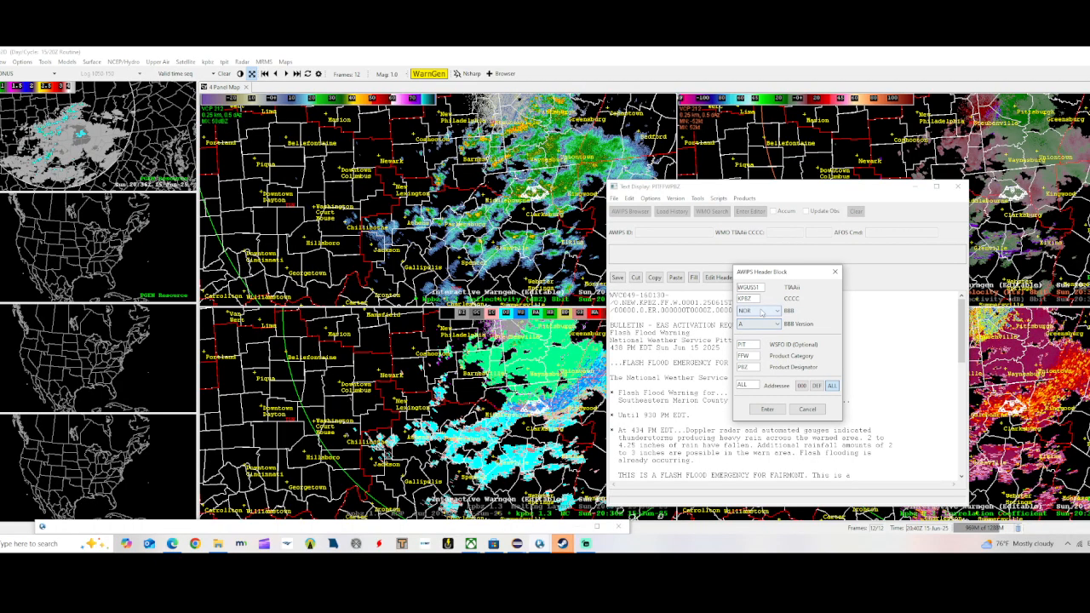
scroll(764, 312, "up", 3)
left_click(771, 409)
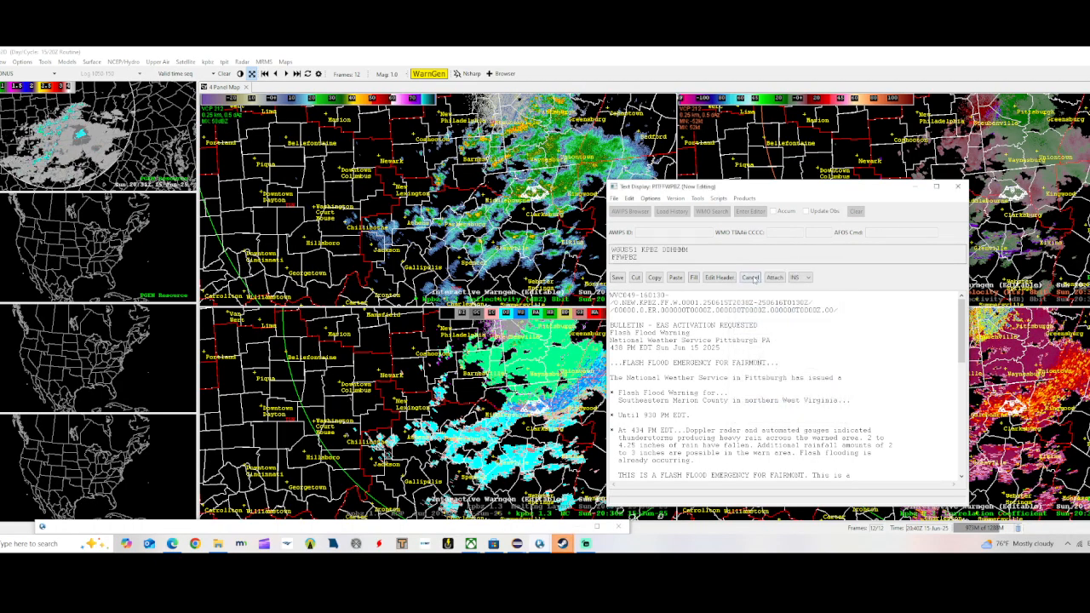
left_click(750, 278)
left_click(764, 365)
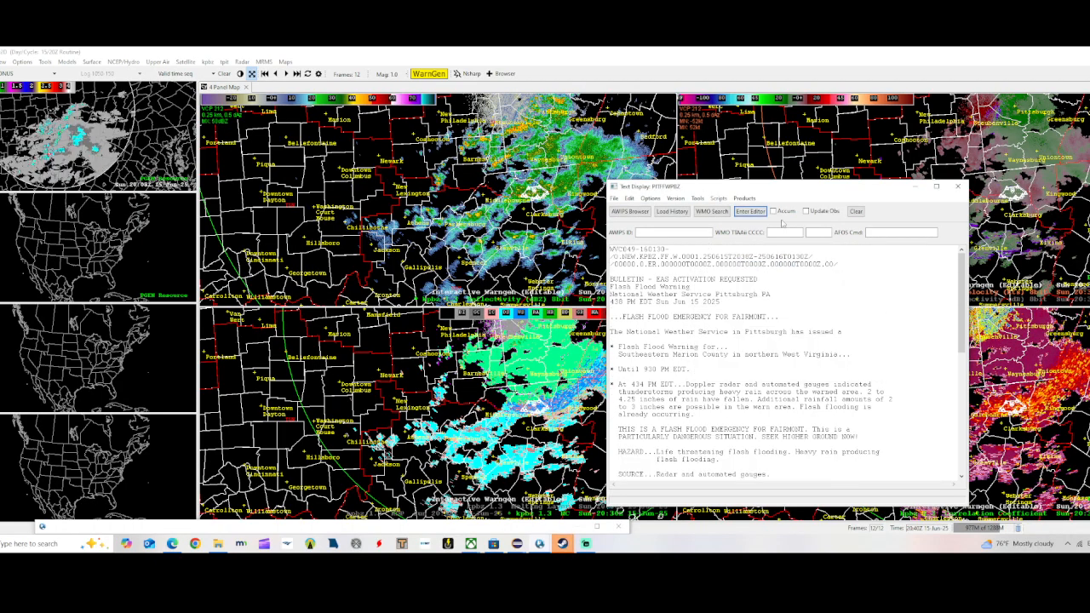
Trace the Fairmont warning polygon on the radar map with a solid PGEN line in dark green
left_click(915, 187)
scroll(1044, 191, "up", 5)
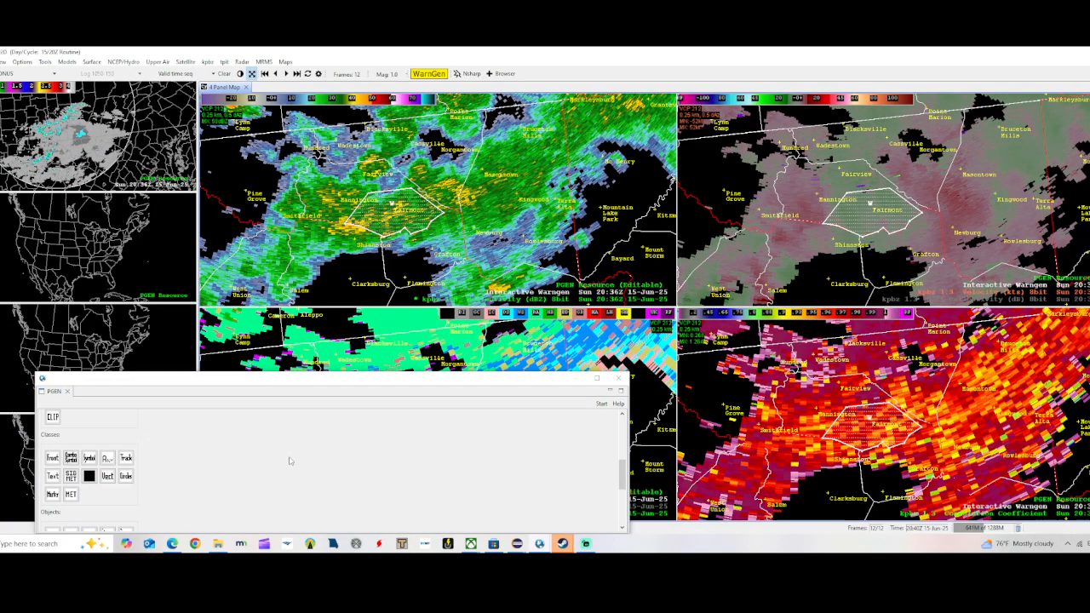
scroll(178, 469, "down", 2)
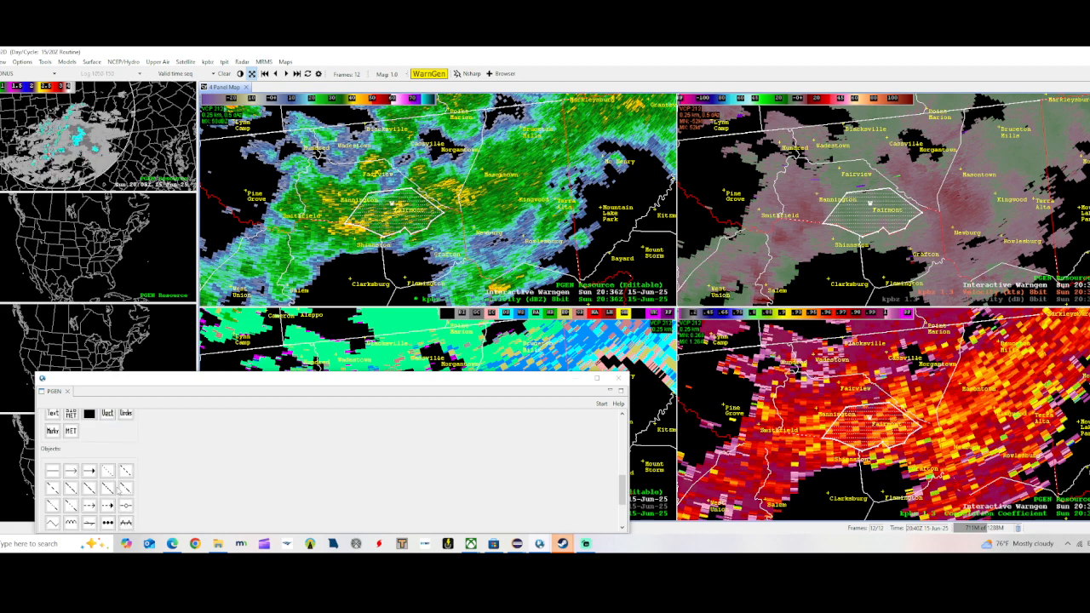
left_click(57, 471)
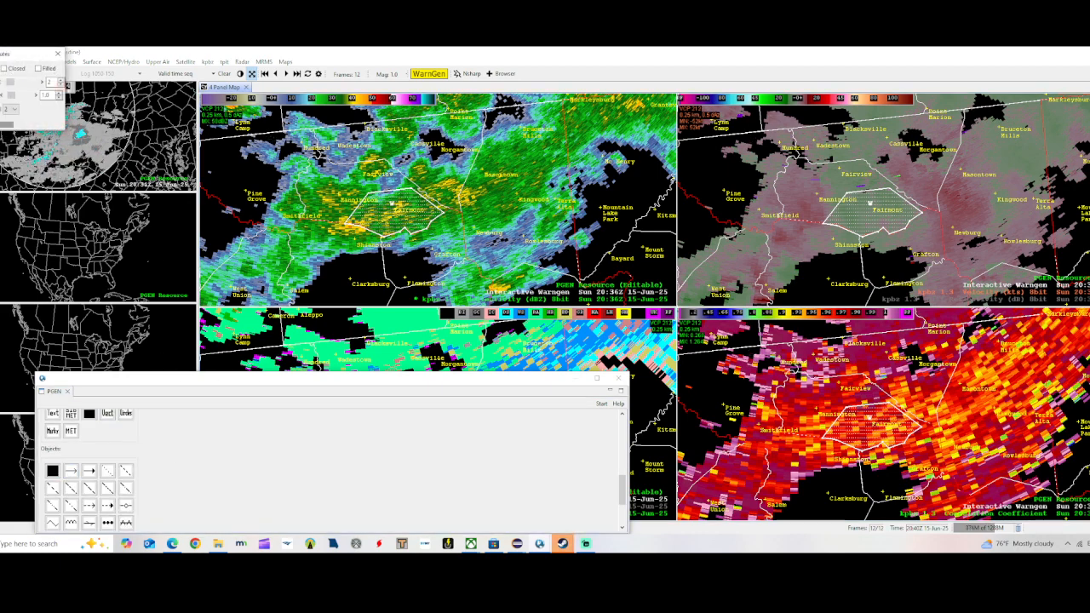
left_click(0, 69)
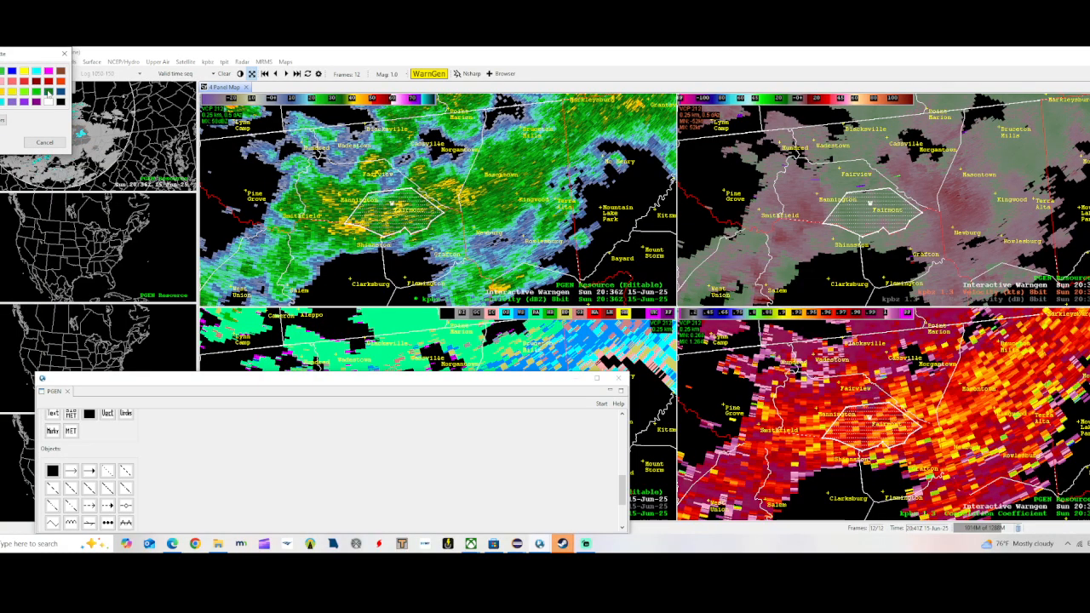
left_click(49, 92)
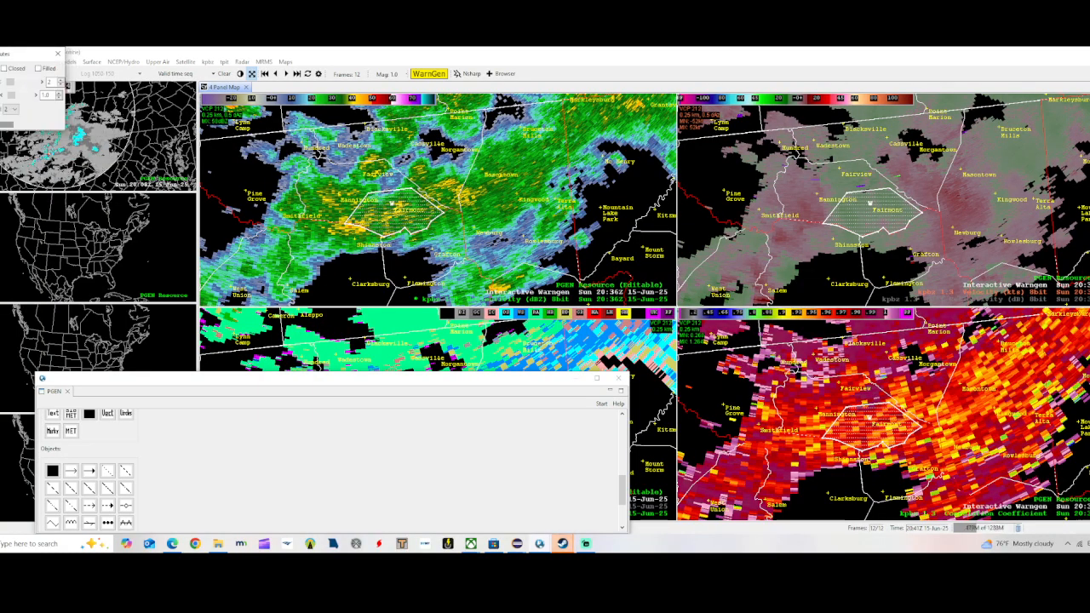
left_click(3, 69)
left_click(2, 120)
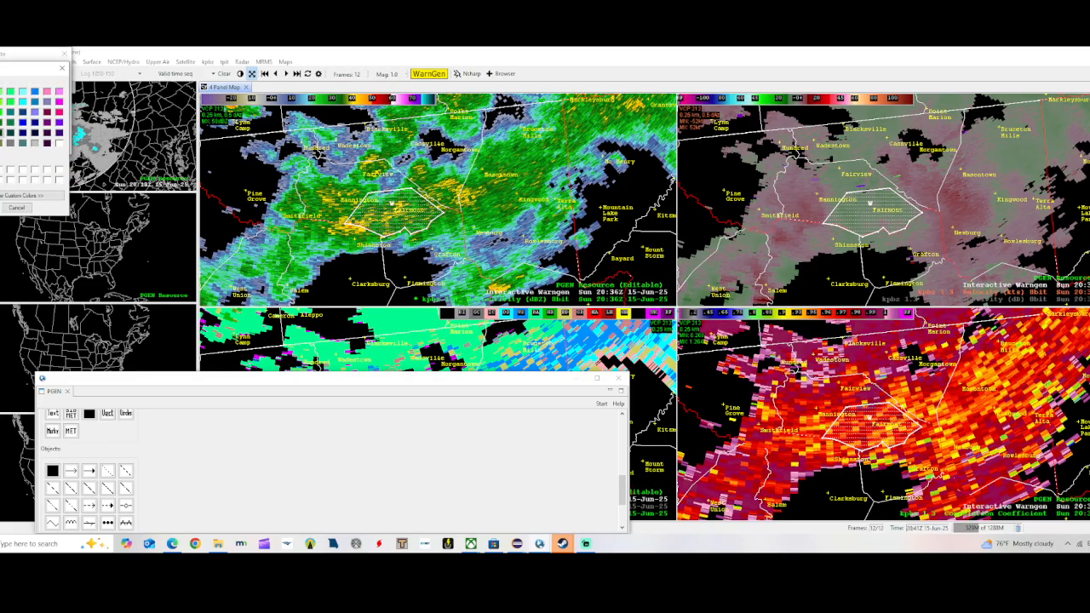
left_click(2, 208)
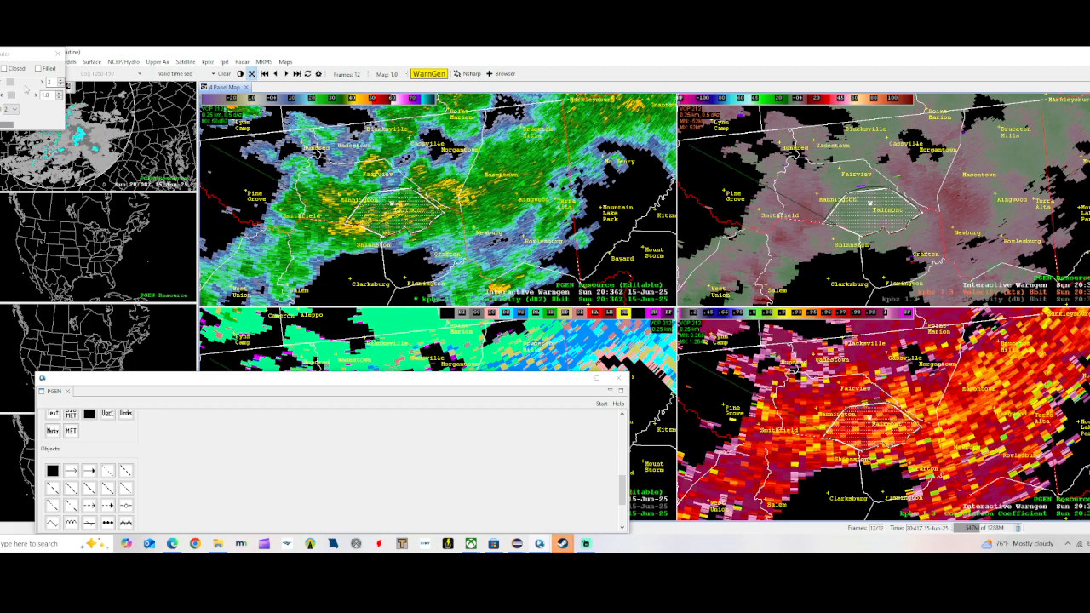
Make the traced warning line closed and filled, with its smooth level set to 0
left_click_drag(19, 56, 272, 178)
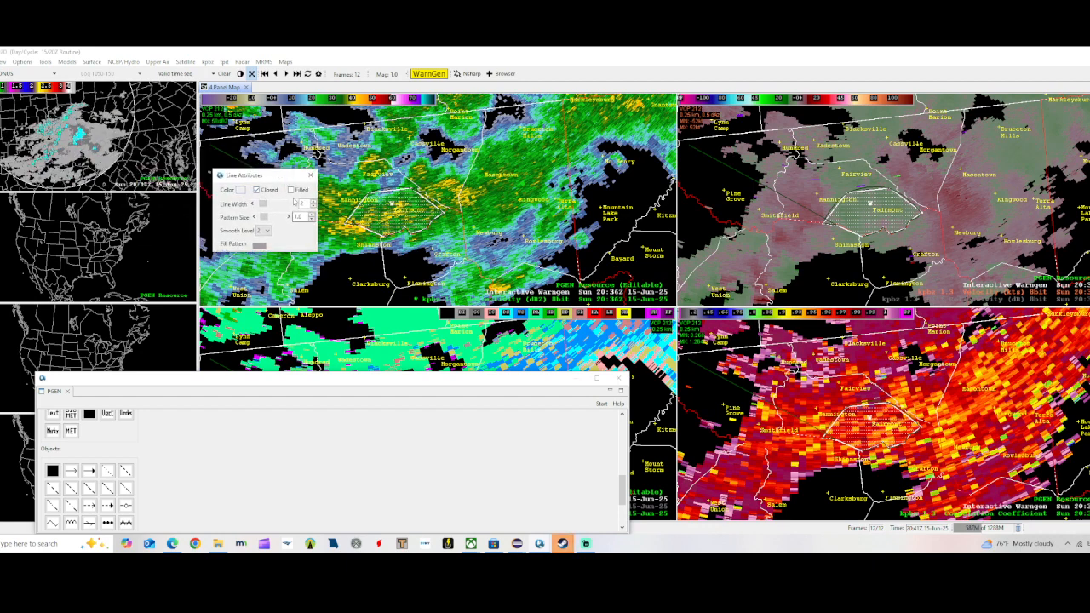
left_click(291, 189)
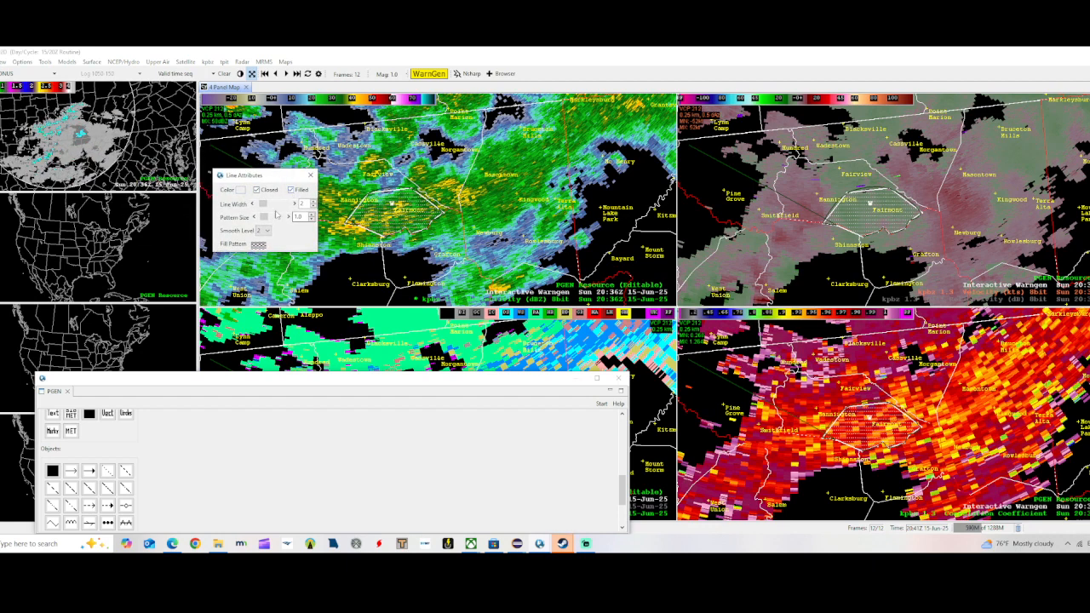
left_click(259, 245)
left_click(289, 245)
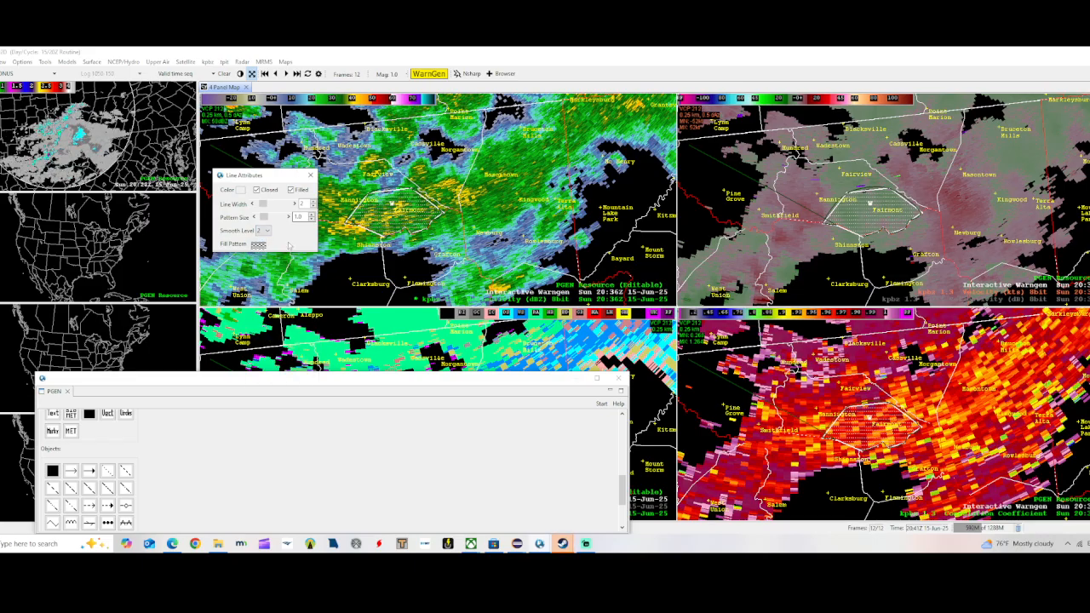
left_click(262, 231)
left_click(259, 240)
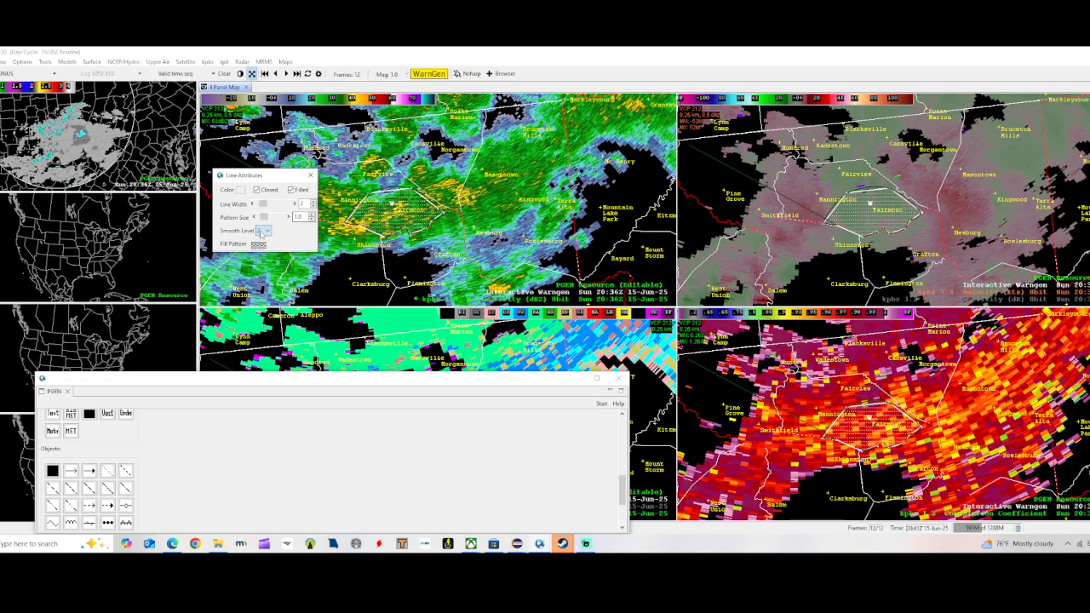
left_click(267, 231)
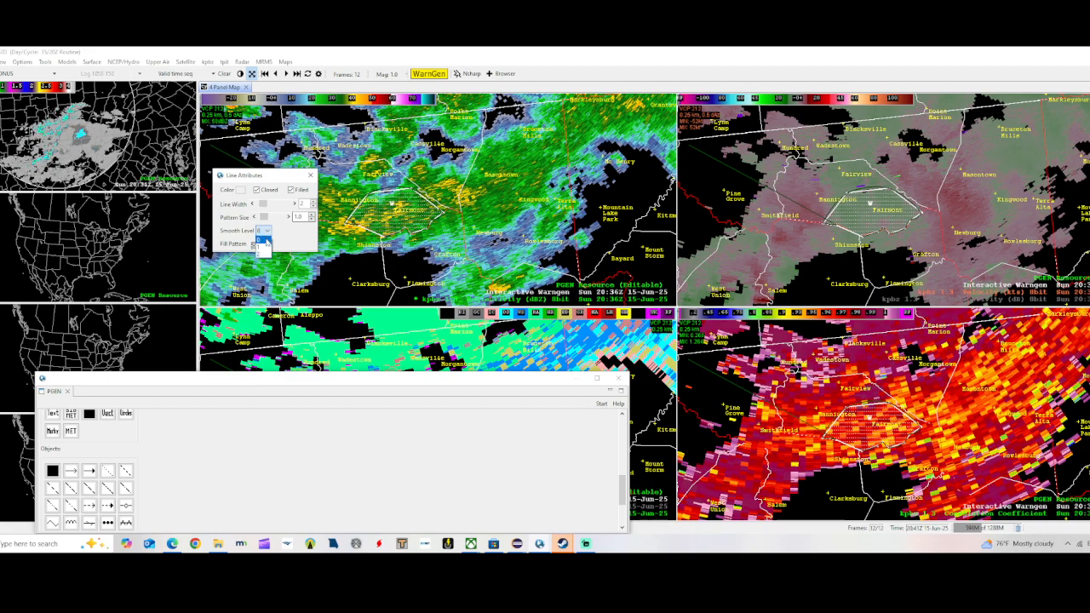
left_click(267, 237)
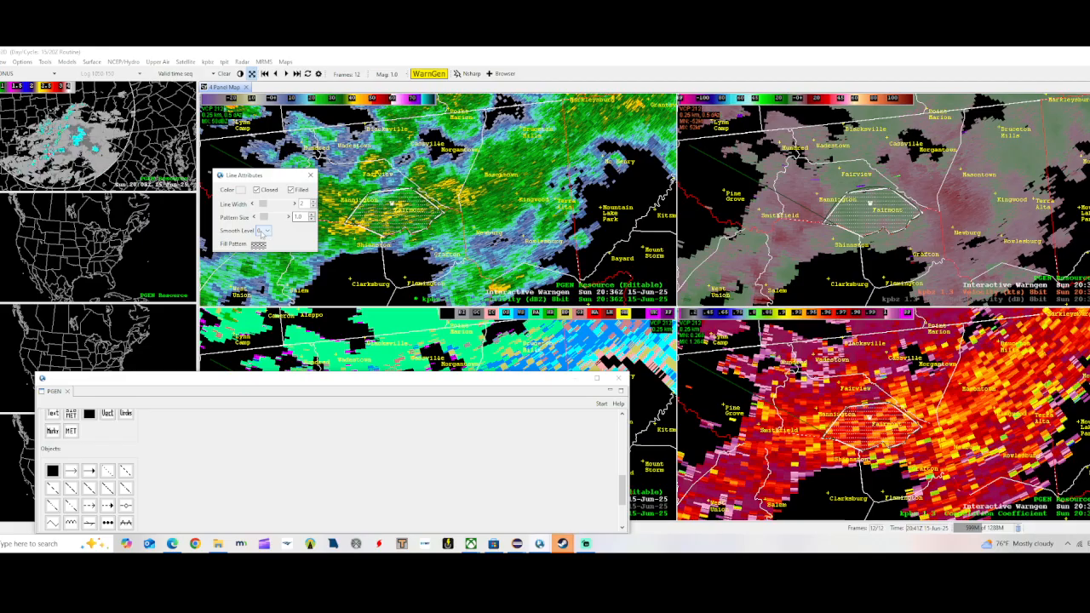
left_click(261, 231)
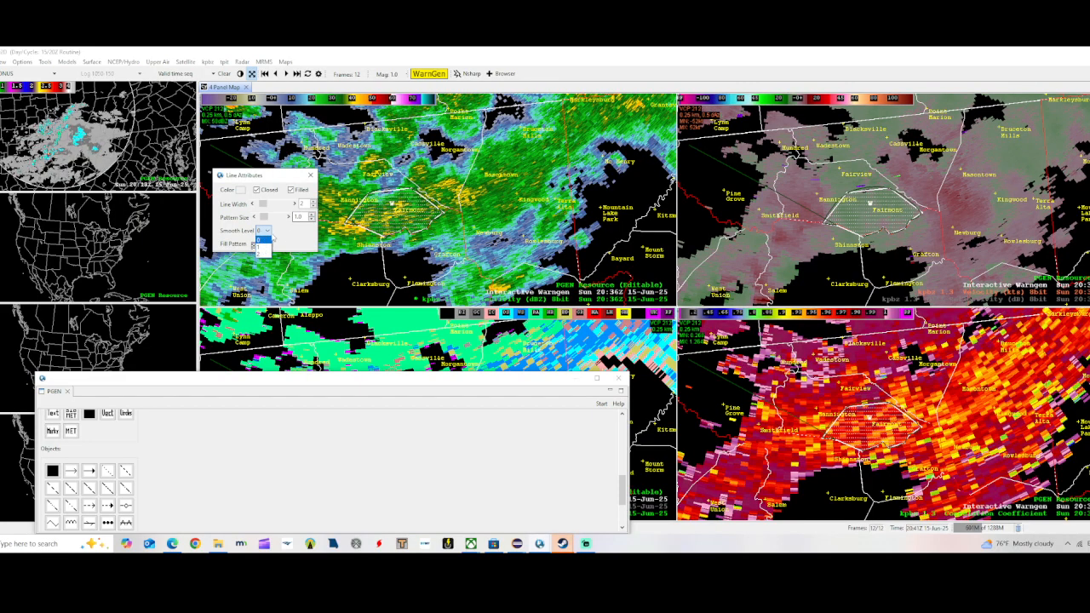
left_click(270, 239)
Keep the line colour, change the warning area's fill pattern to transparent, and close the line attributes
left_click(242, 189)
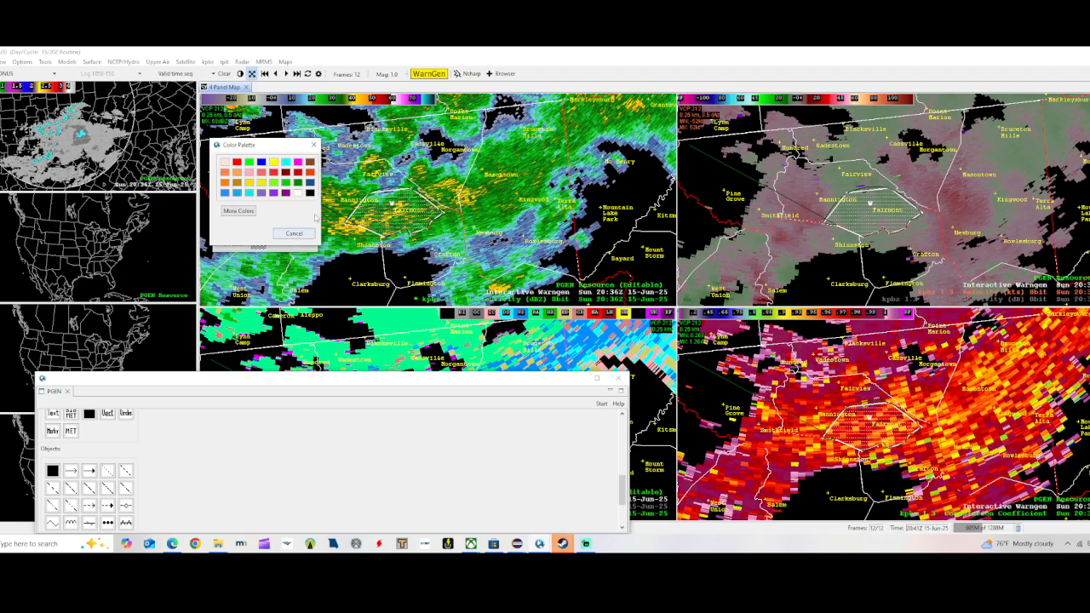
left_click(287, 232)
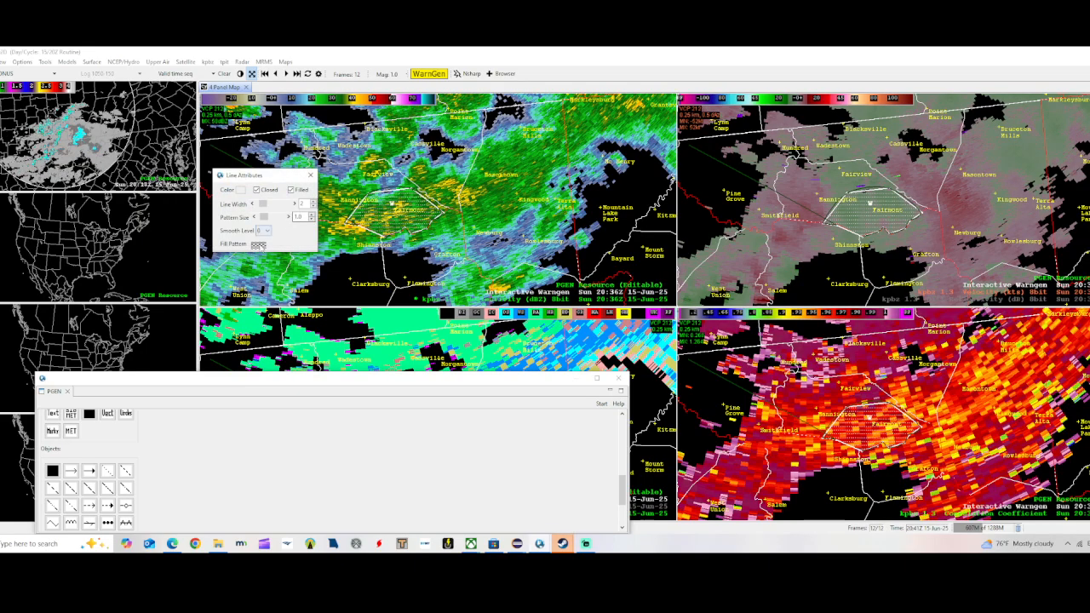
left_click(258, 244)
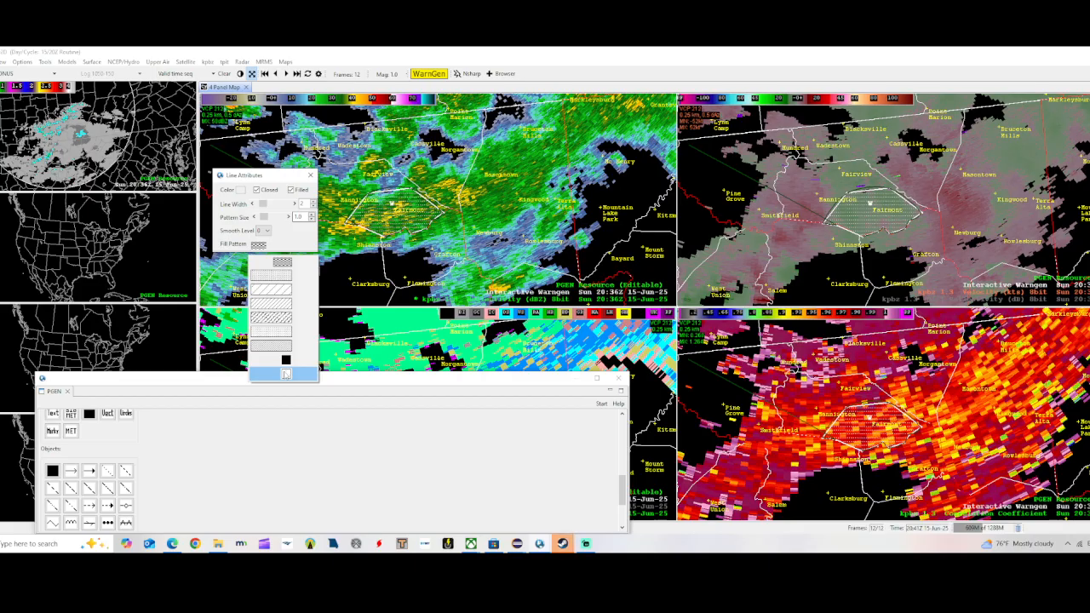
left_click(286, 375)
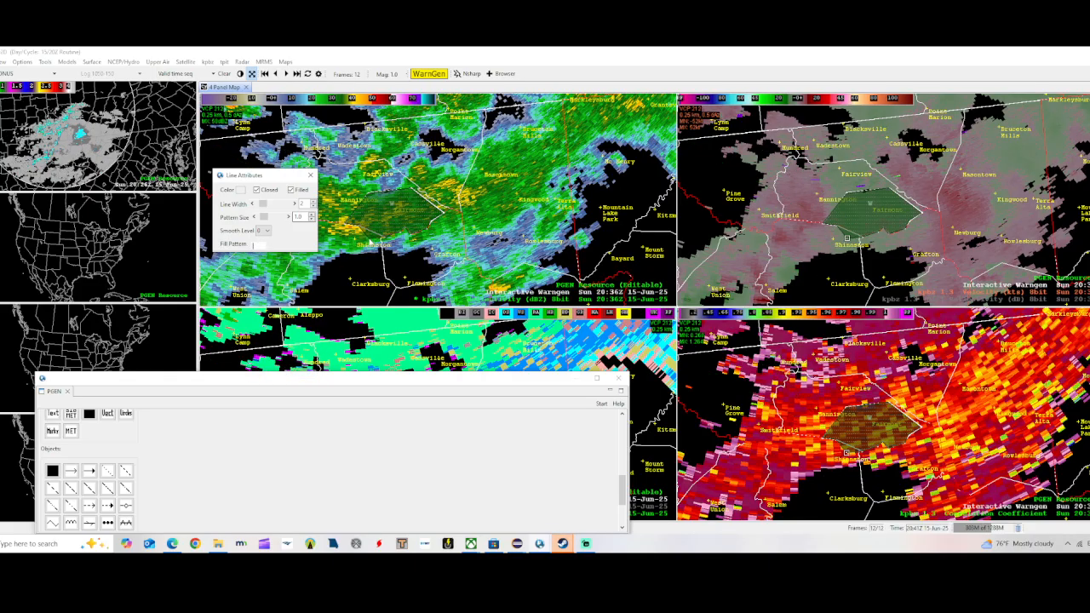
left_click(311, 176)
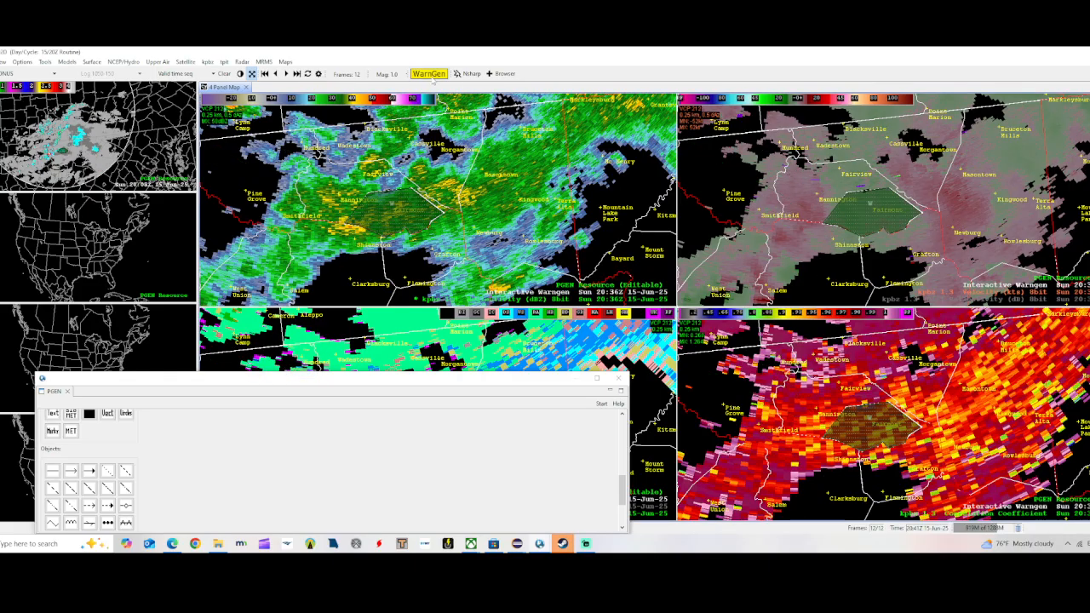
Collapse the PGEN window, restart WarnGen's storm tracking, close WarnGen and hide the Interactive Warngen layer
left_click(434, 76)
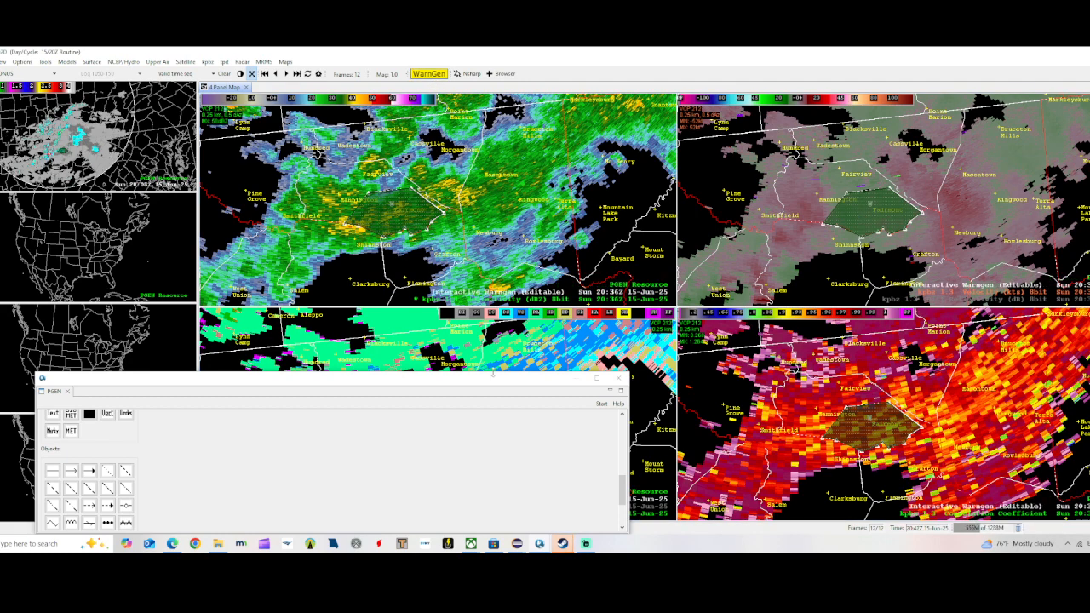
left_click_drag(493, 373, 519, 525)
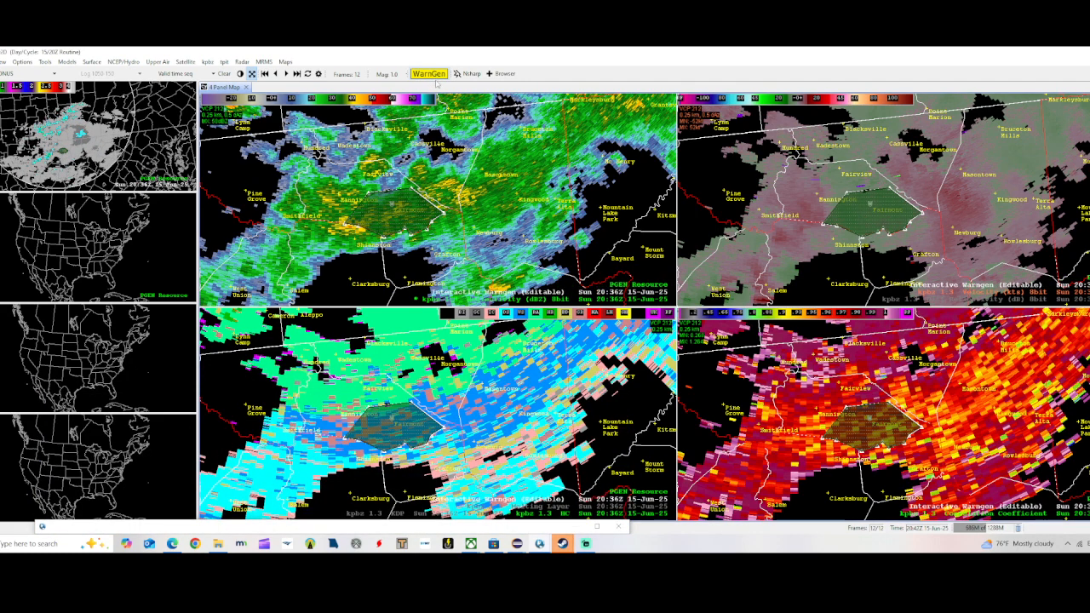
left_click(547, 548)
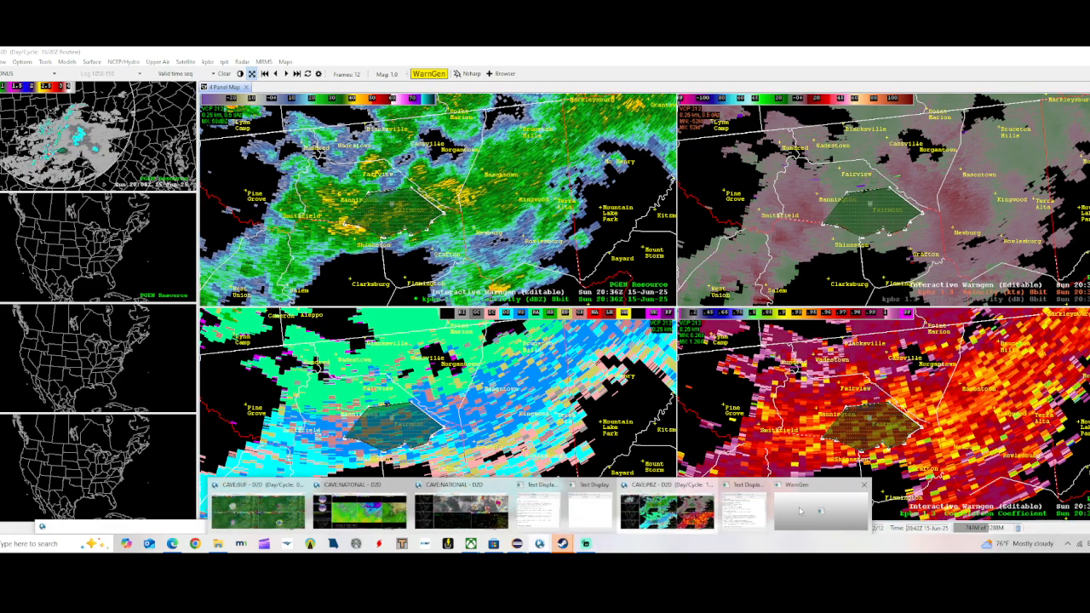
left_click(540, 511)
left_click(34, 228)
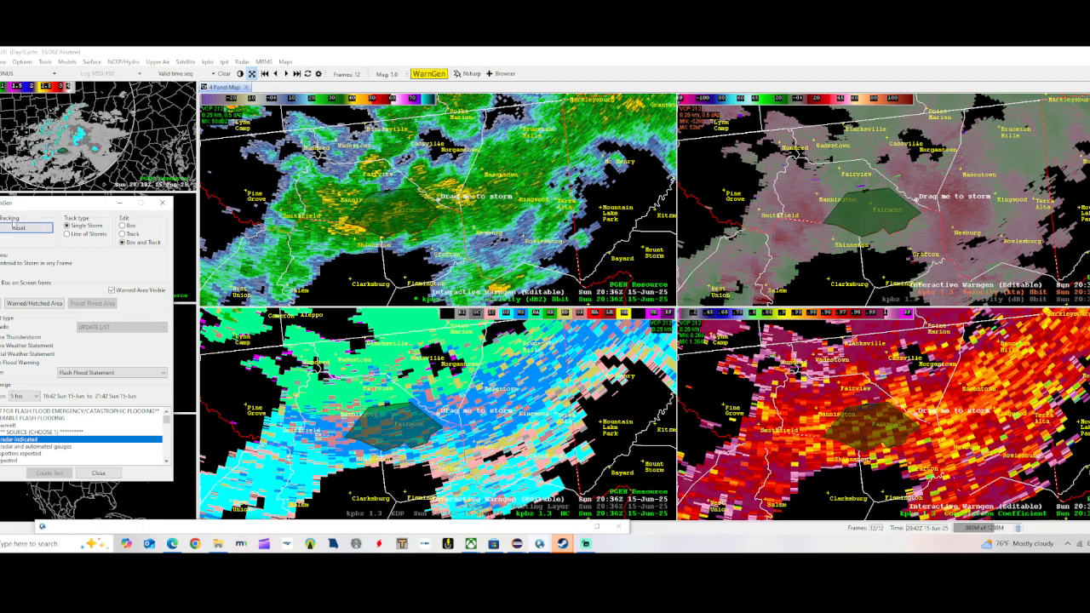
left_click(162, 206)
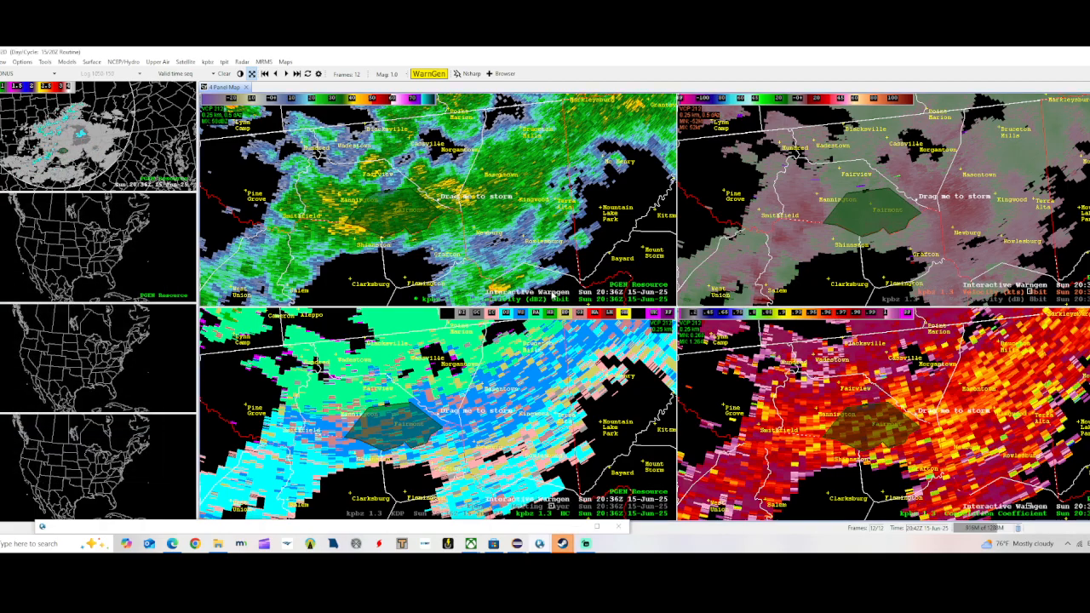
left_click(554, 295)
Loop the radar frames over the wider region around the filled Fairmont warning area, and switch to Streamlabs Desktop
left_click(308, 74)
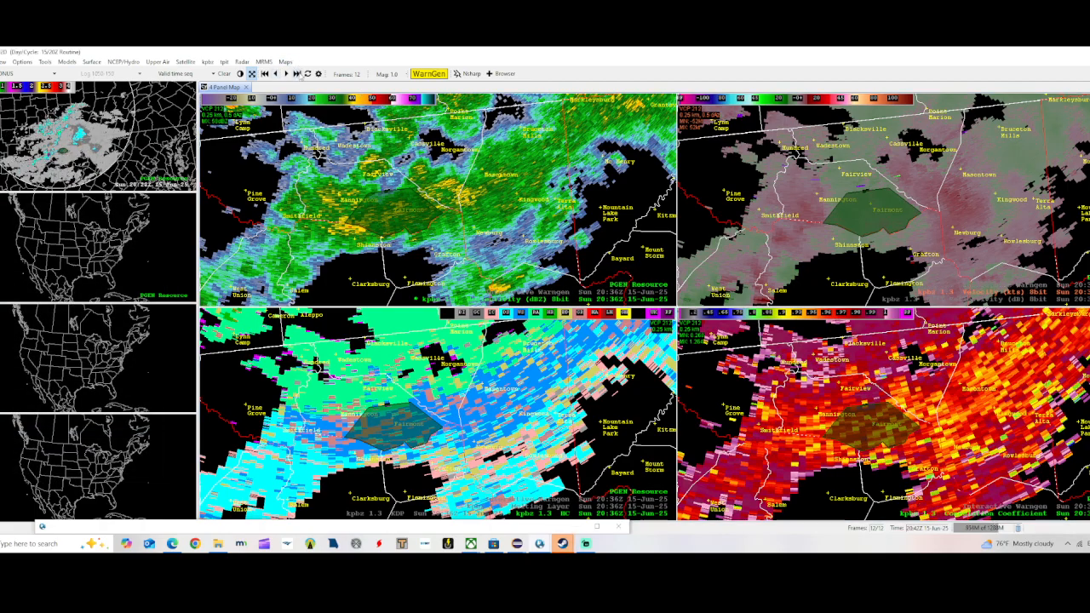
left_click_drag(321, 181, 396, 219)
scroll(351, 204, "down", 7)
left_click_drag(365, 168, 368, 186)
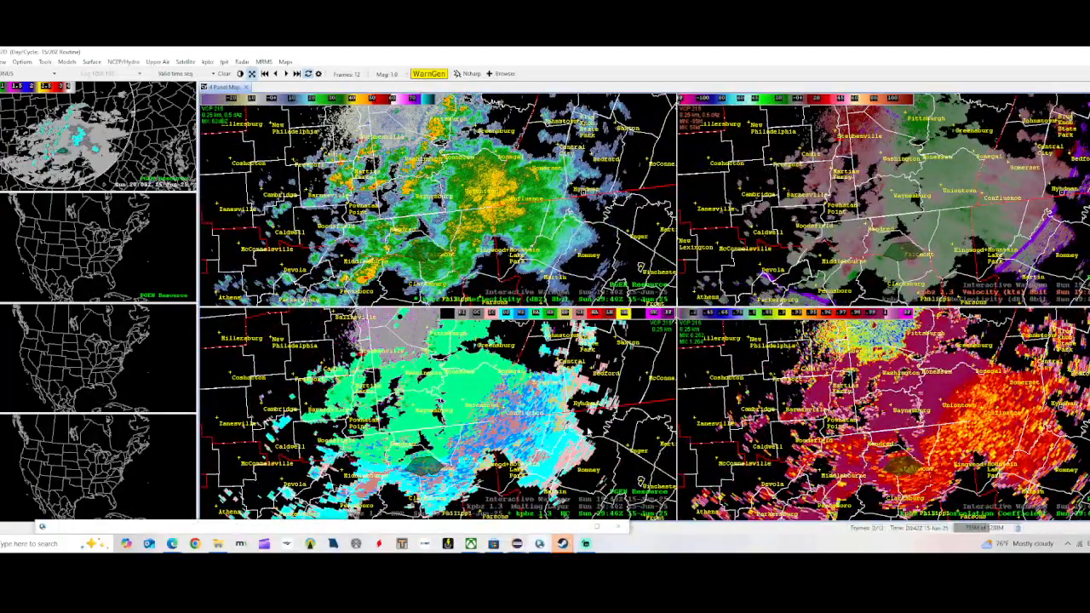
left_click(563, 543)
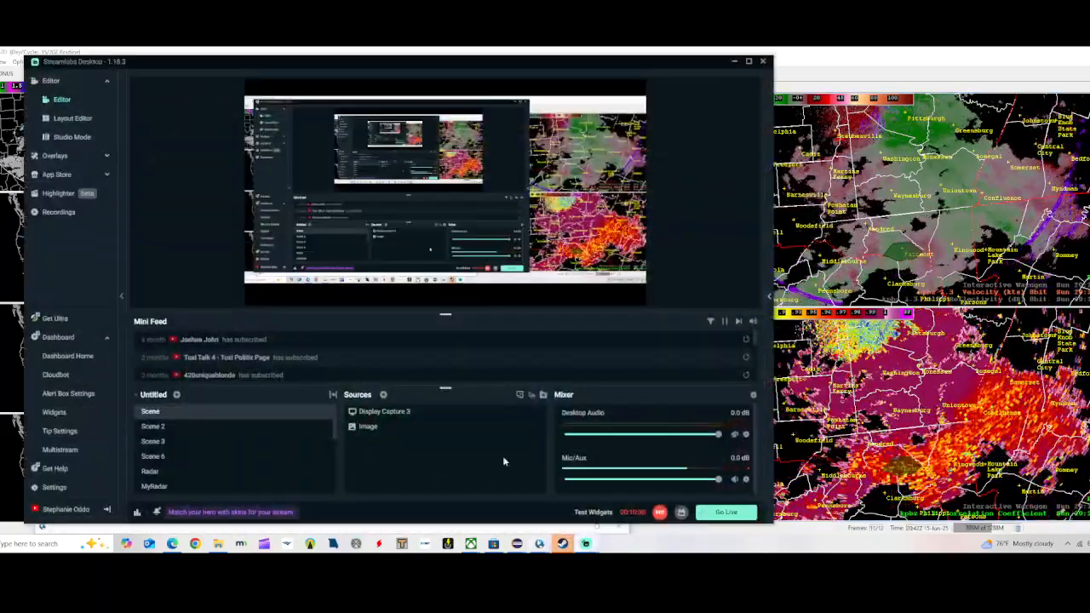